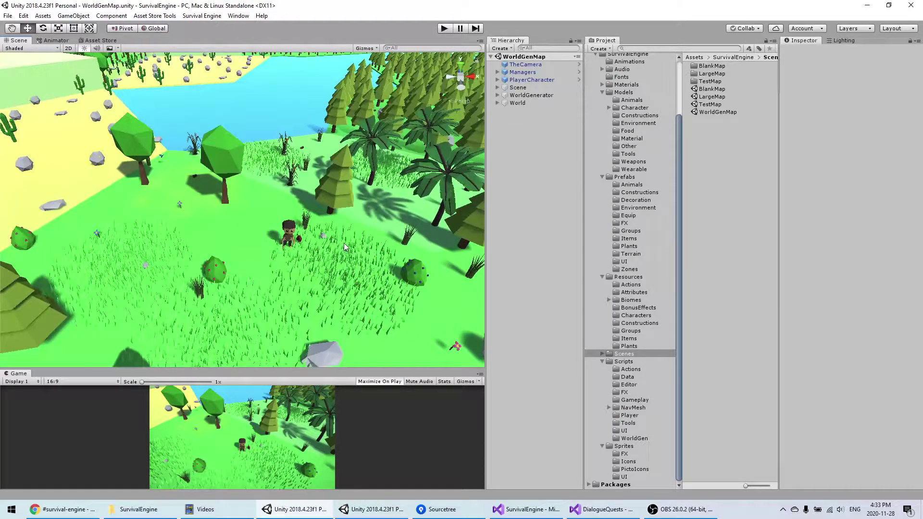
Step: Survey the generated map's biomes around the player character, including the lakes, desert strip and forests
scroll(323, 241, down, 6)
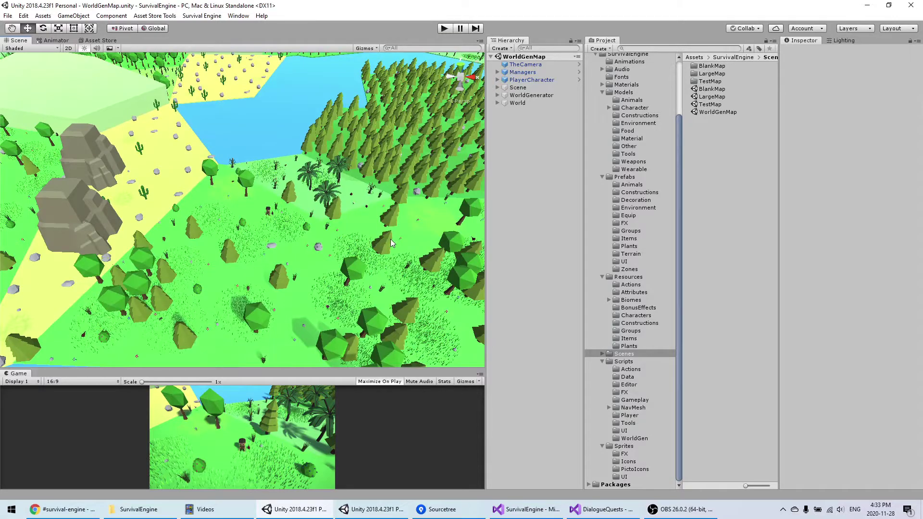
middle_drag(392, 243, 287, 291)
scroll(282, 277, down, 3)
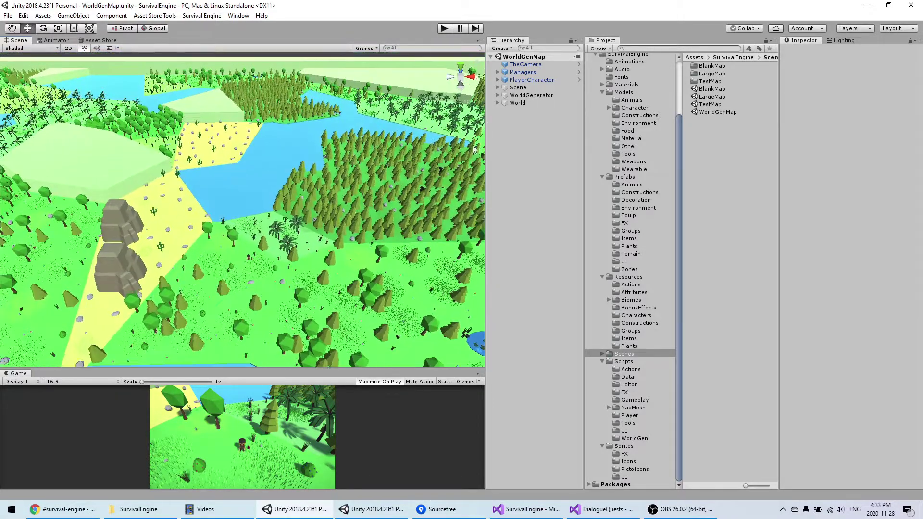
middle_drag(217, 235, 249, 270)
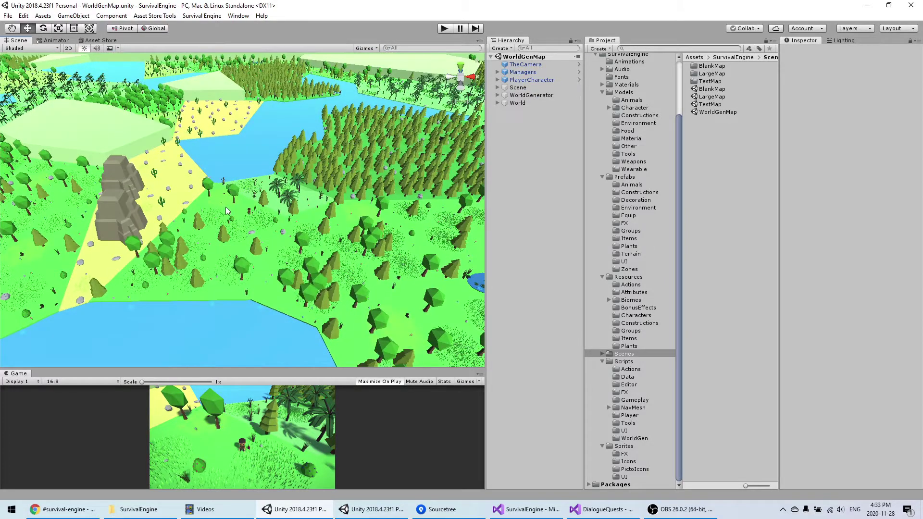
scroll(226, 206, up, 6)
scroll(249, 269, up, 2)
scroll(249, 274, down, 4)
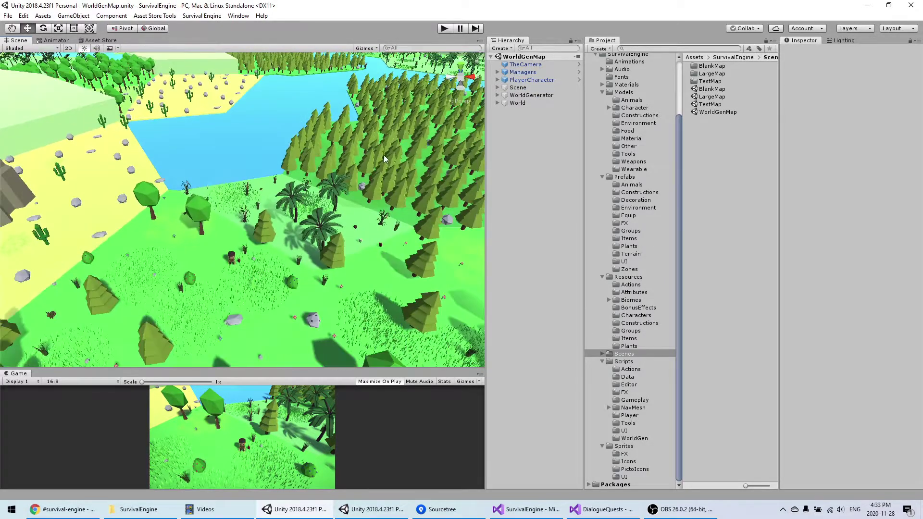
Step: Clear the existing world using the WorldGenerator object
click(532, 95)
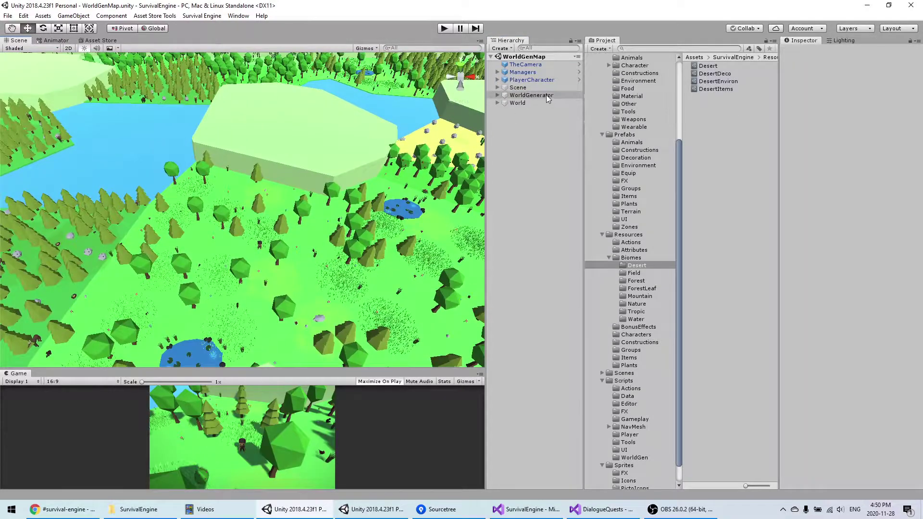
click(531, 95)
scroll(817, 288, down, 2)
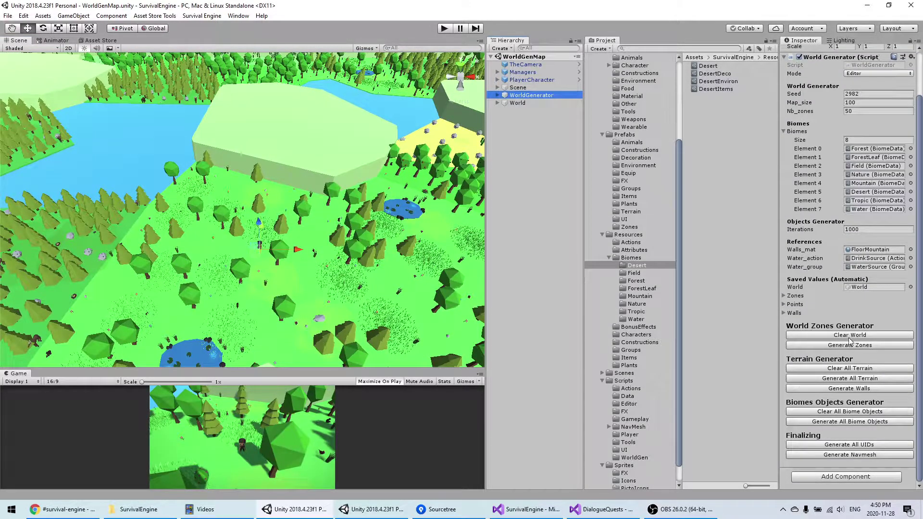
click(849, 336)
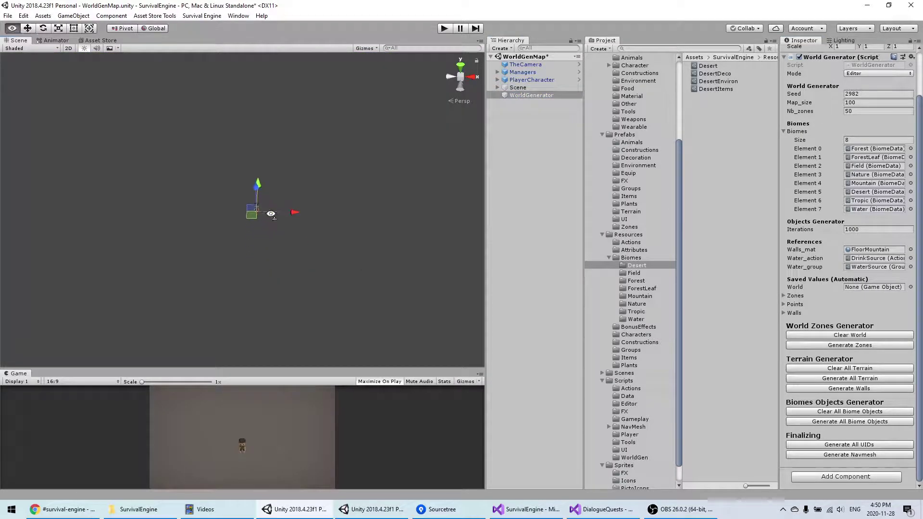
right_drag(272, 214, 283, 246)
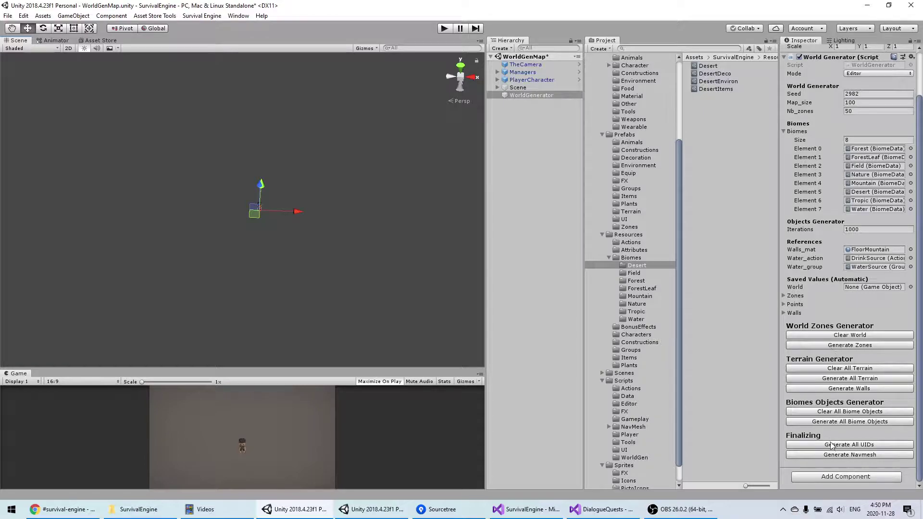
Step: Generate the biome zones with the WorldGenerator's current seed, map size and zone count
click(834, 349)
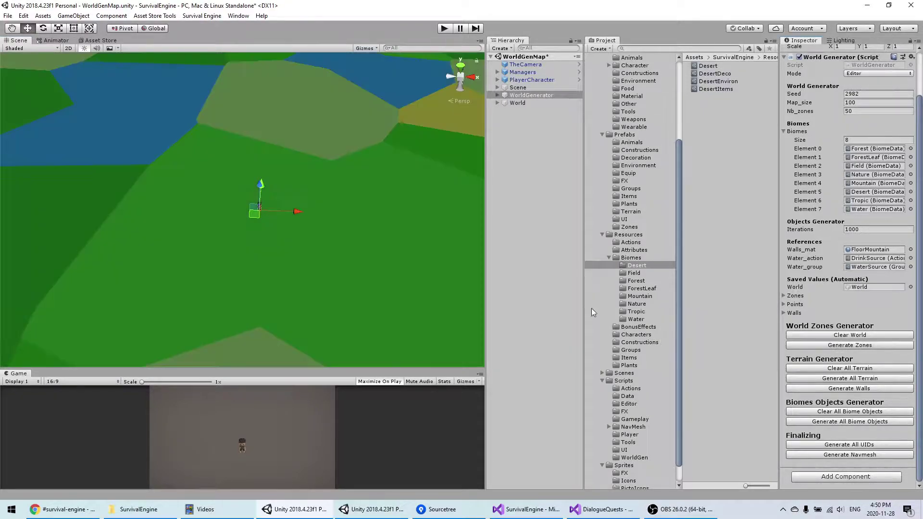
middle_drag(241, 242, 243, 267)
scroll(244, 267, down, 3)
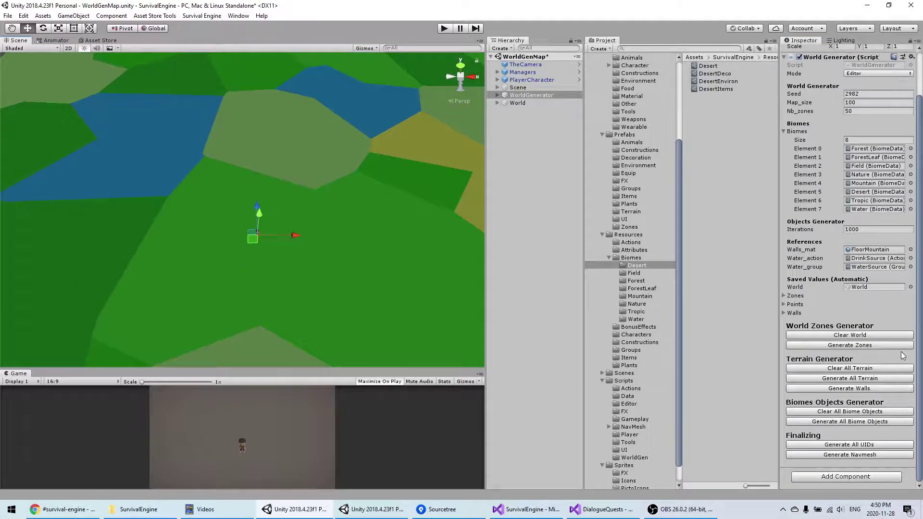
scroll(902, 353, up, 3)
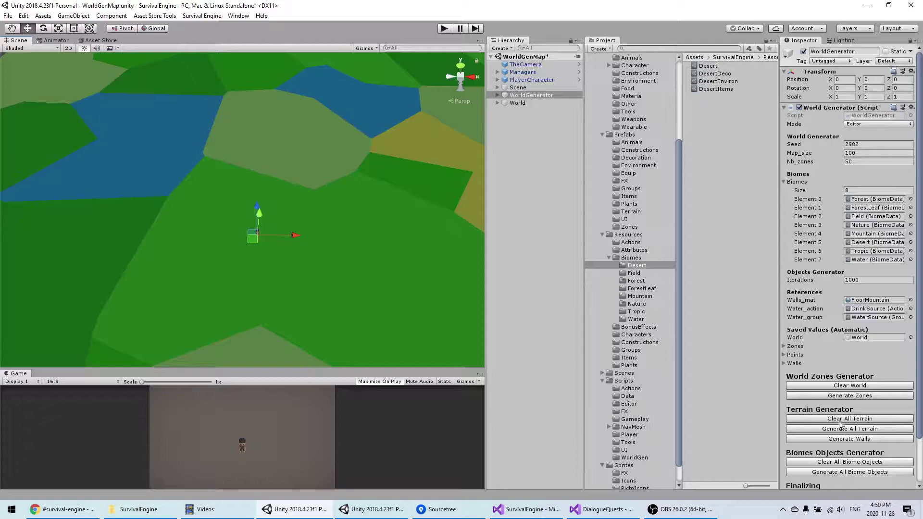
scroll(210, 225, down, 1)
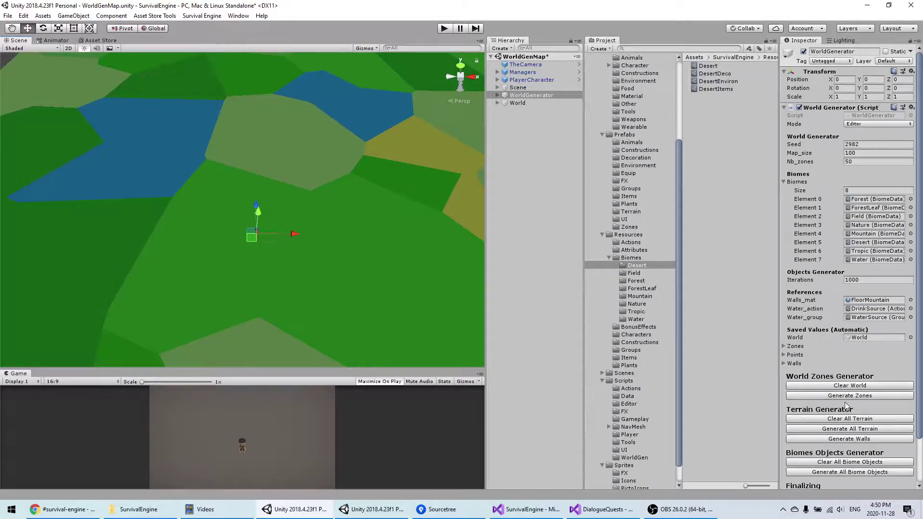
scroll(272, 208, down, 1)
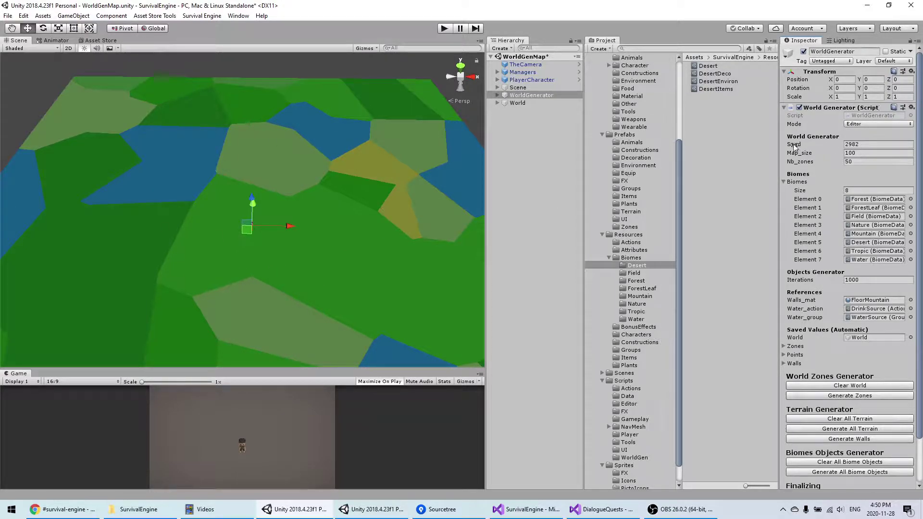
Step: Set the world generator's seed to 5037 and regenerate the zones
drag(794, 146, 297, 148)
click(859, 396)
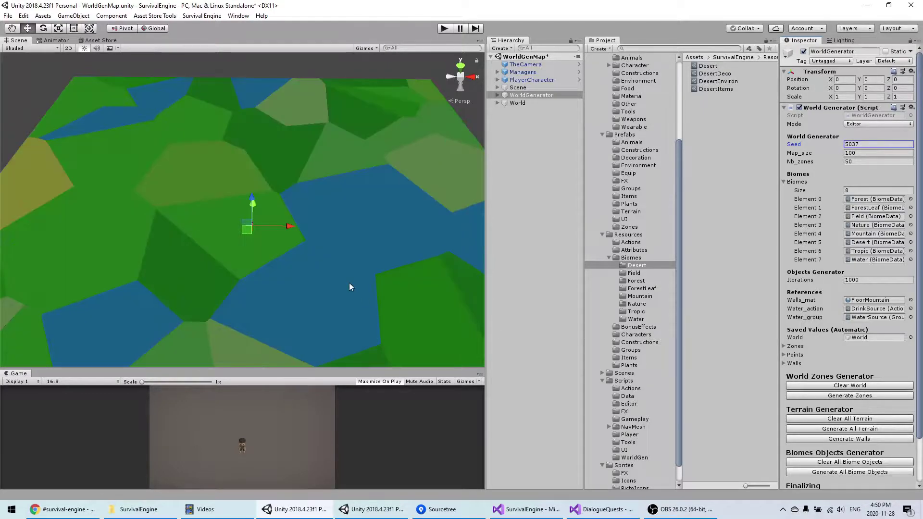
scroll(285, 268, down, 2)
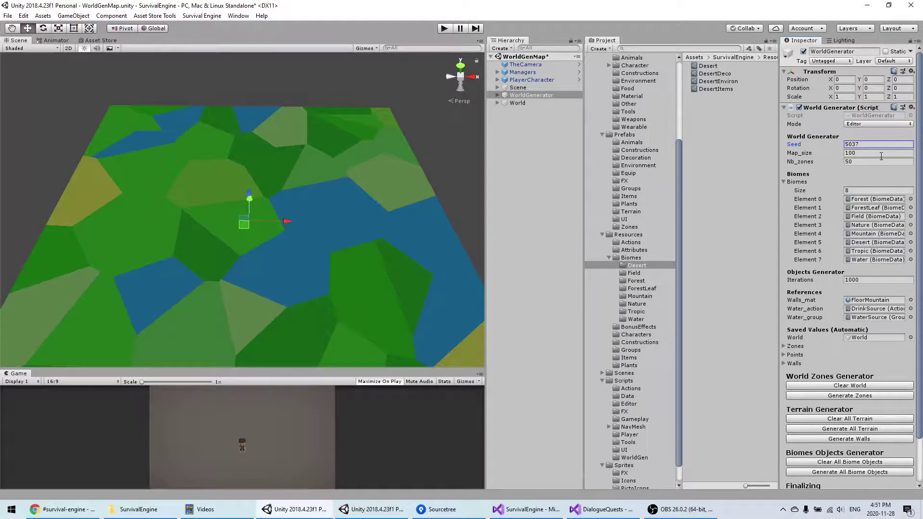
Step: Set the map size to 200 and regenerate the zones
drag(848, 154, 840, 155)
text(2)
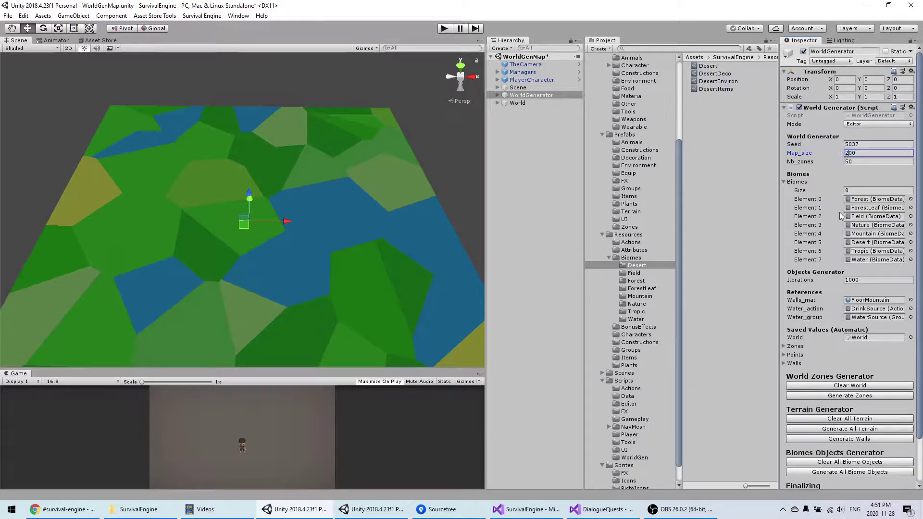
click(858, 397)
scroll(283, 171, down, 3)
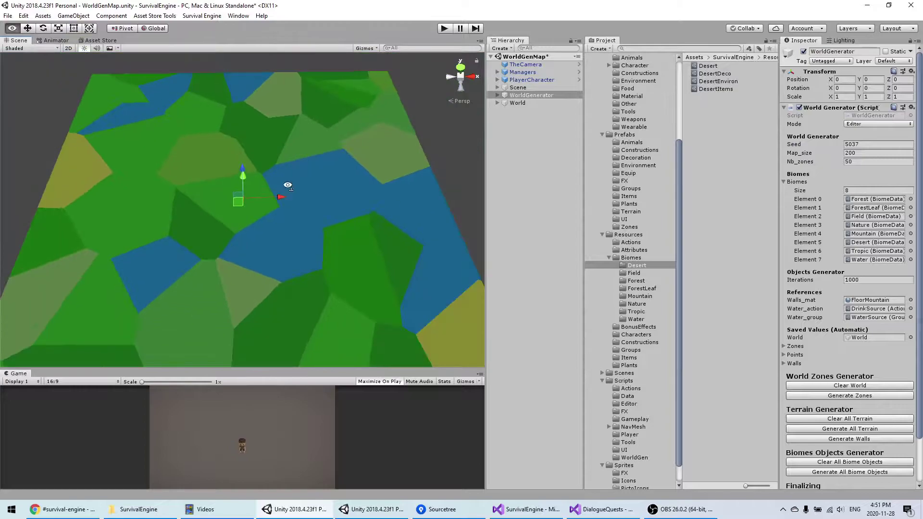
Step: Set the number of zones to 20 and regenerate the zones
click(848, 163)
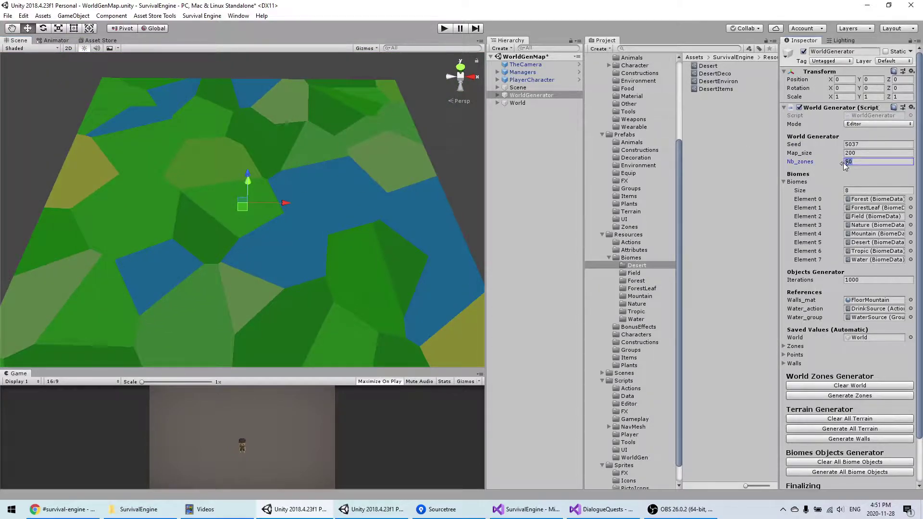
text(2)
click(864, 396)
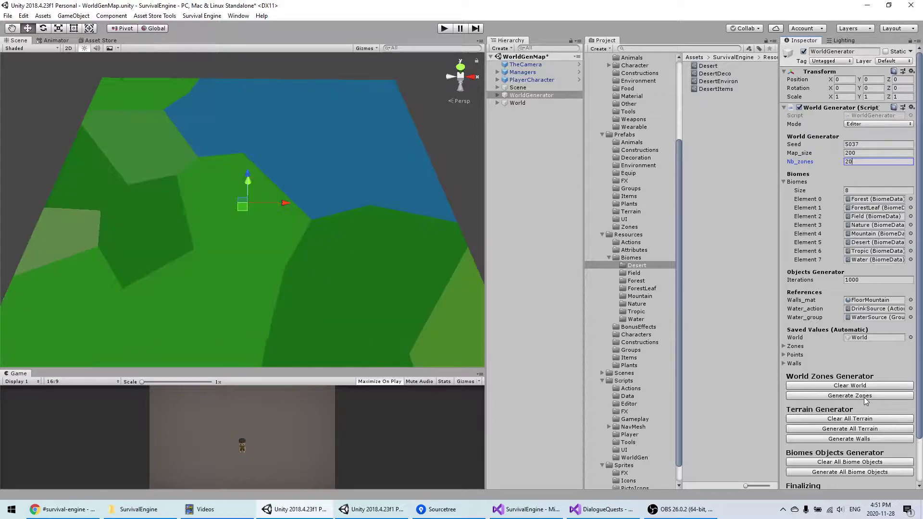
middle_drag(377, 257, 364, 216)
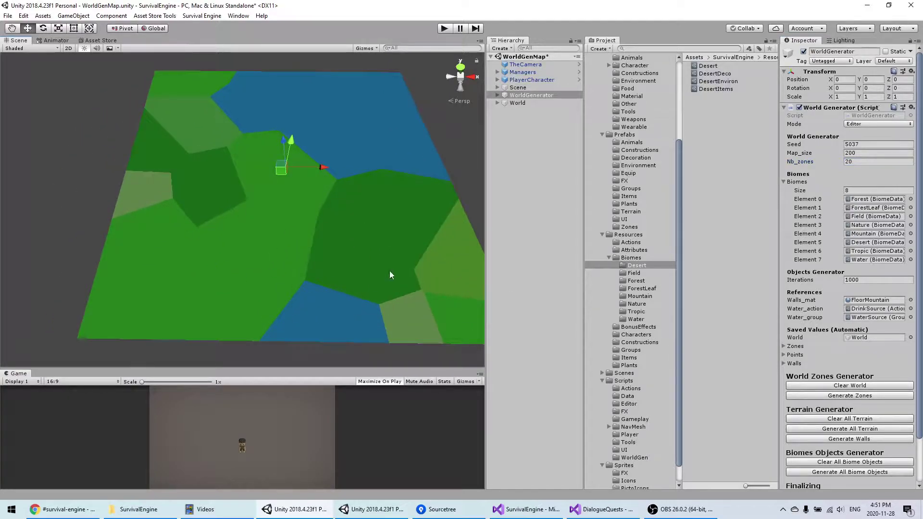
Step: Inspect the large forest zone's Biome Zone settings, then the Forest and Desert biome data assets referenced by the WorldGenerator
click(381, 236)
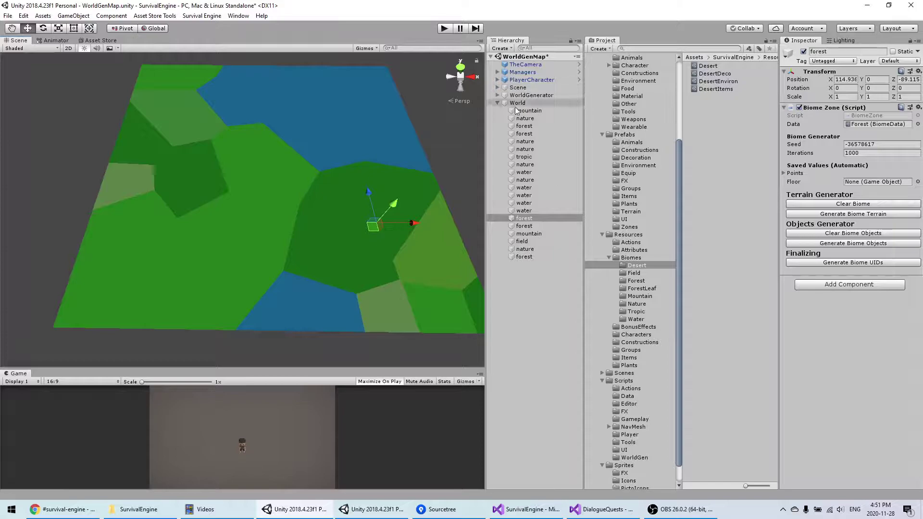
click(527, 96)
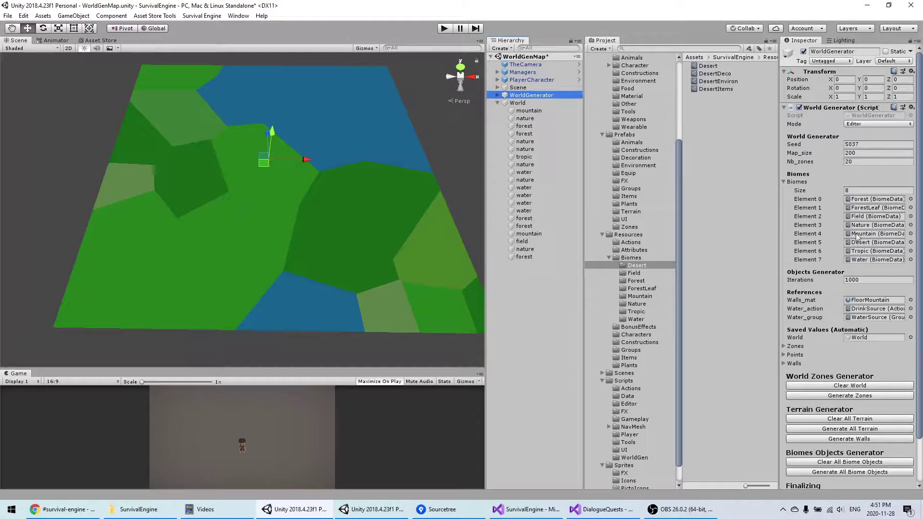
click(865, 200)
click(711, 67)
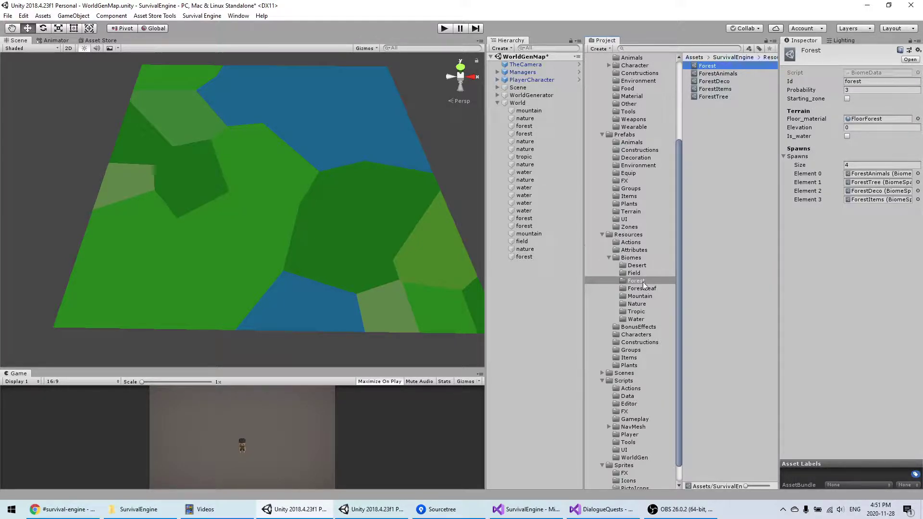
click(639, 265)
click(710, 66)
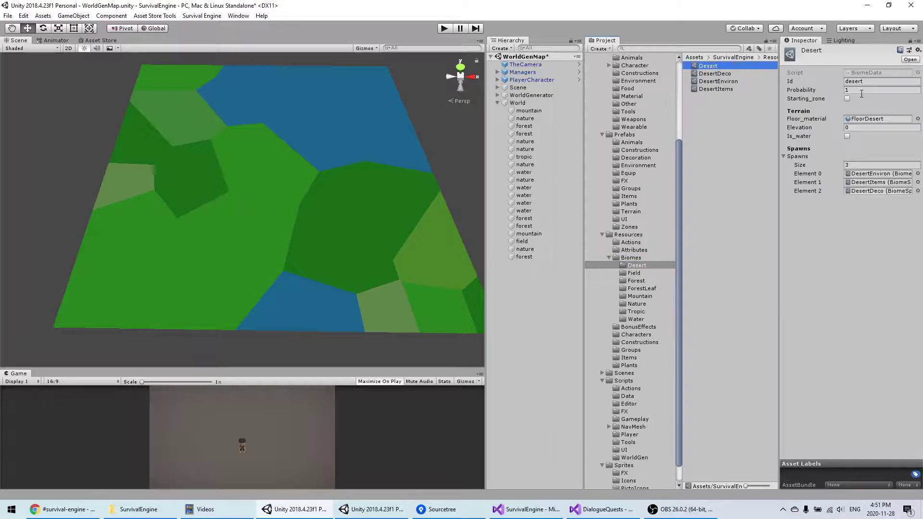
scroll(288, 301, up, 3)
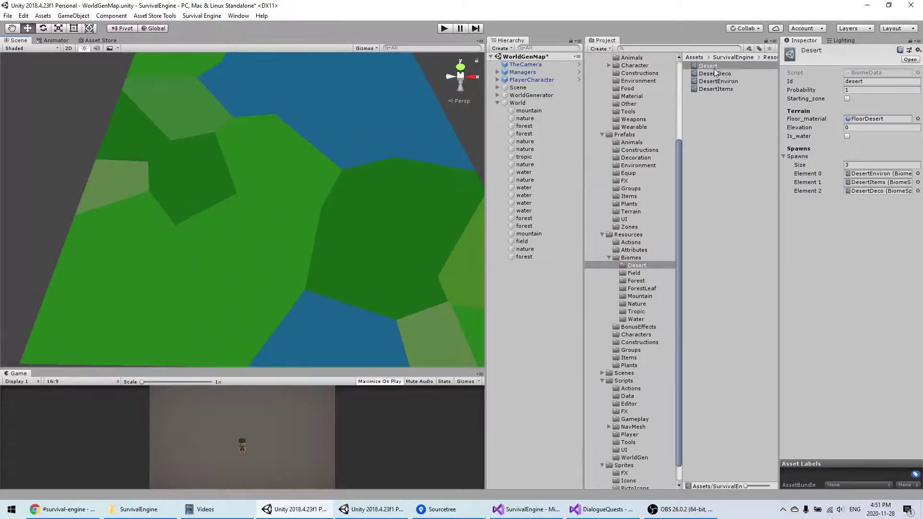
click(523, 103)
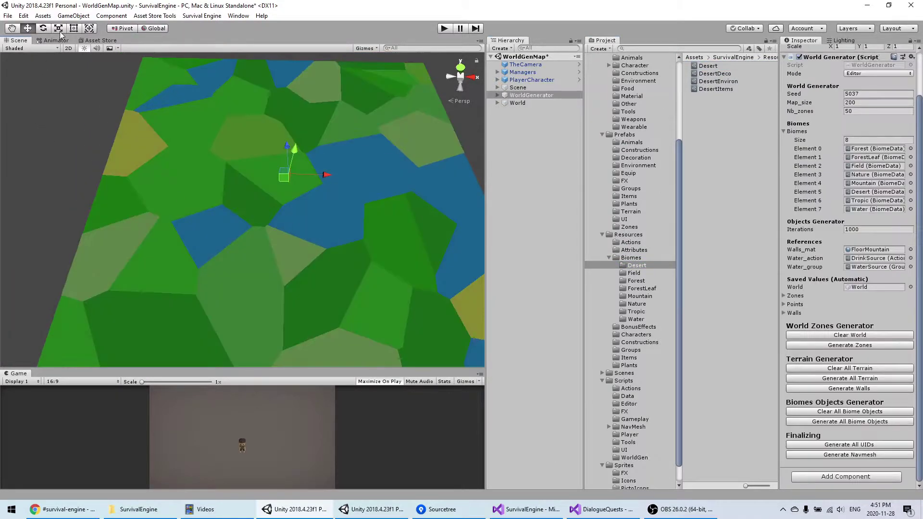
Step: Move the edge point at the central green zone's tip beside the large lake to about X 20.9, Z -11.5
click(73, 28)
scroll(282, 229, down, 2)
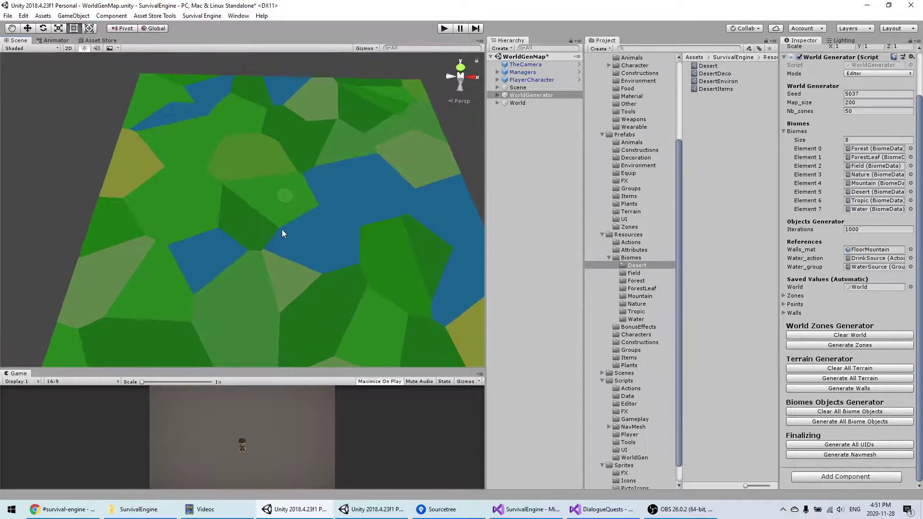
scroll(300, 263, up, 5)
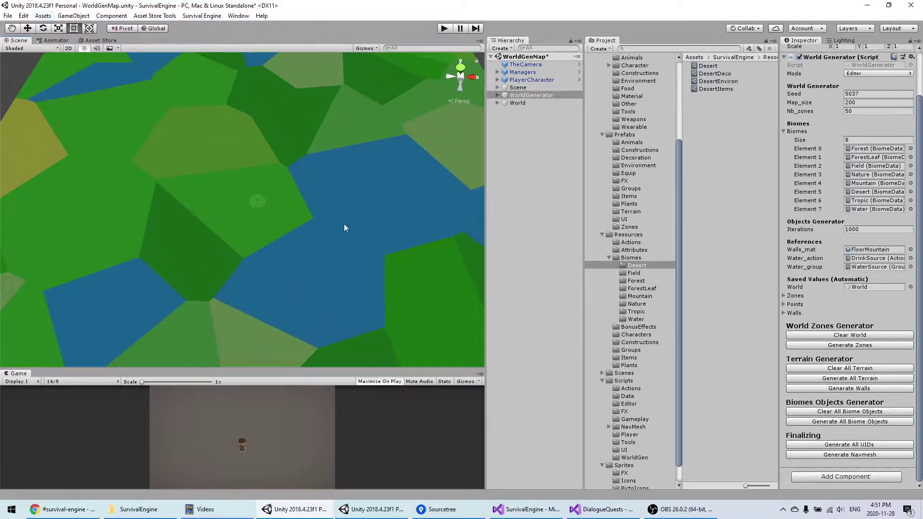
click(307, 223)
key(w)
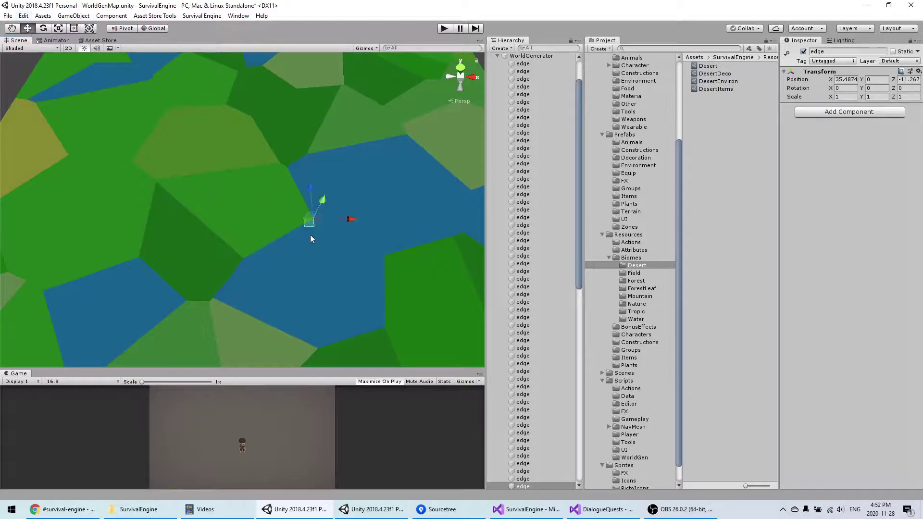
mouse_move(303, 227)
mouse_down()
mouse_move(279, 199)
mouse_move(271, 225)
mouse_move(307, 245)
mouse_move(287, 224)
mouse_up()
Step: Move the edge point at the dark green forest's corner on the large lake to about X 80.4, Z -43.3
middle_drag(336, 274, 278, 223)
scroll(289, 207, down, 4)
click(300, 201)
drag(301, 205, 307, 221)
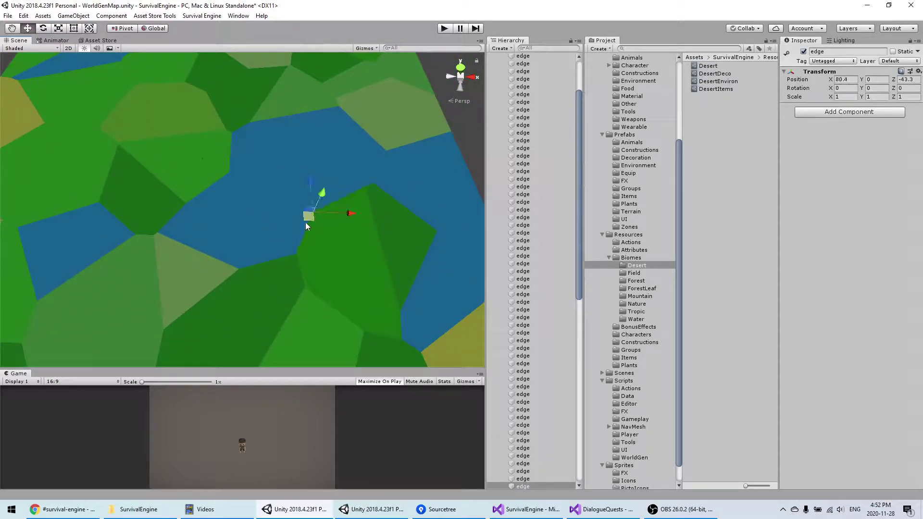
Step: Reshape the shoreline of the small lake in the map's far corner by moving one of its edge points
scroll(305, 222, down, 3)
middle_drag(259, 255, 251, 195)
scroll(330, 281, down, 2)
click(103, 173)
scroll(144, 144, up, 5)
middle_drag(144, 125, 269, 254)
middle_drag(274, 214, 290, 245)
scroll(288, 258, up, 4)
click(242, 199)
drag(244, 205, 218, 189)
Step: Generate all terrain for the reshaped zones with the WorldGenerator and check the resulting landscape
scroll(565, 187, up, 3)
click(536, 95)
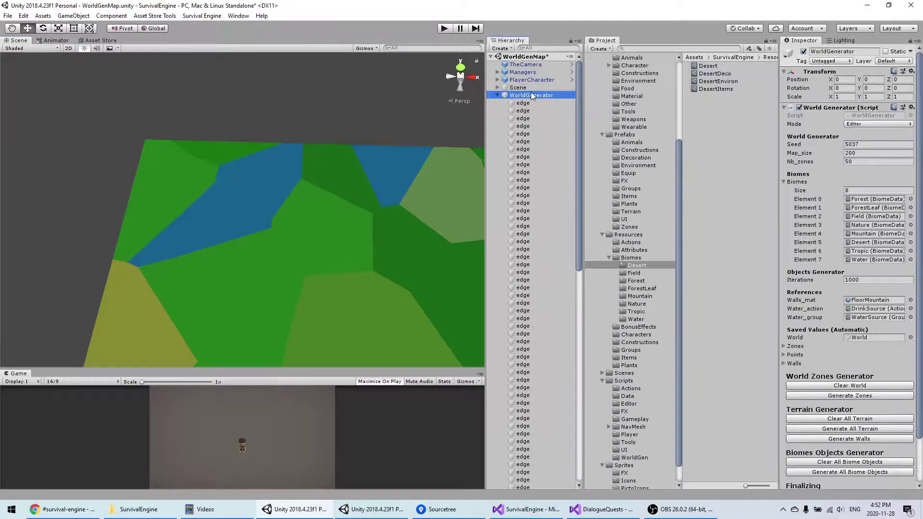
scroll(298, 234, down, 2)
right_drag(298, 235, 289, 257)
middle_drag(264, 211, 191, 125)
scroll(260, 234, down, 3)
middle_drag(259, 230, 223, 200)
middle_drag(393, 237, 358, 209)
scroll(354, 205, down, 4)
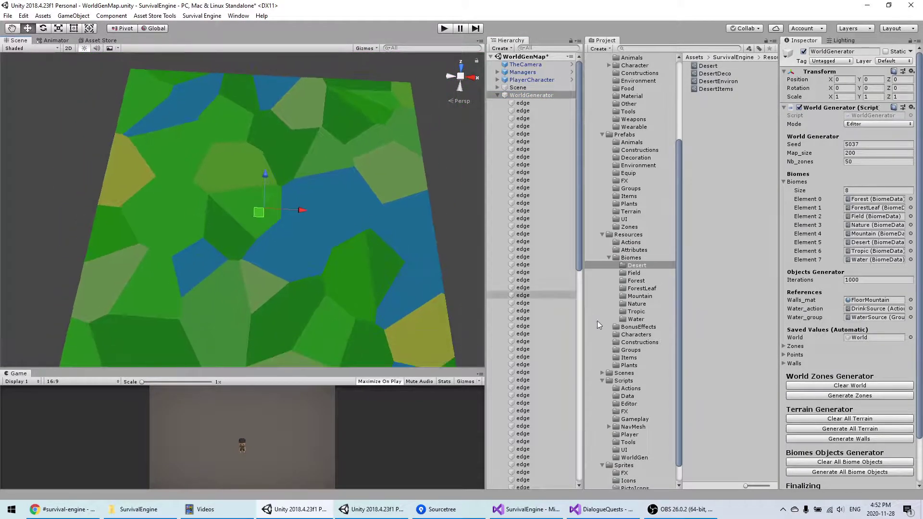
click(859, 428)
middle_drag(298, 202, 299, 153)
scroll(301, 191, up, 4)
right_drag(302, 192, 323, 164)
middle_drag(329, 222, 330, 183)
scroll(330, 184, up, 2)
alt+drag(330, 186, 282, 236)
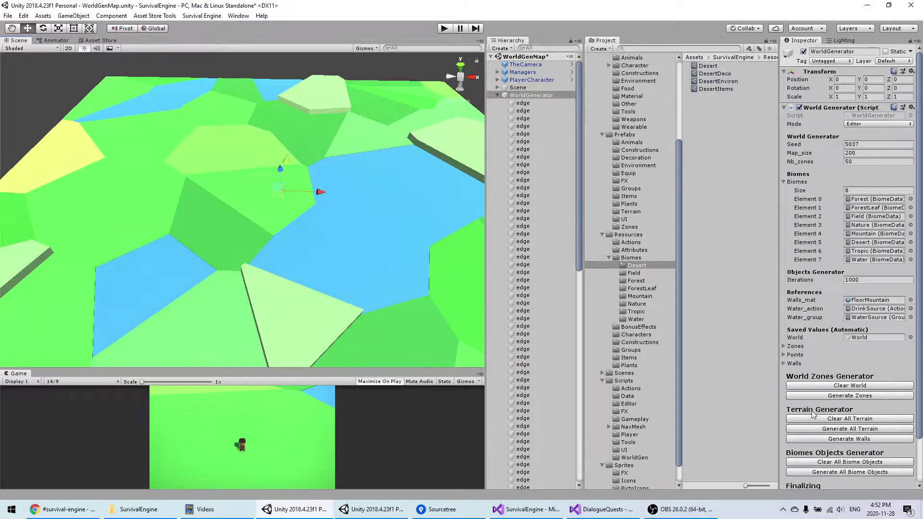
Step: Adjust the edge point at the central zone's tip on the large lake again and reselect the WorldGenerator
click(294, 221)
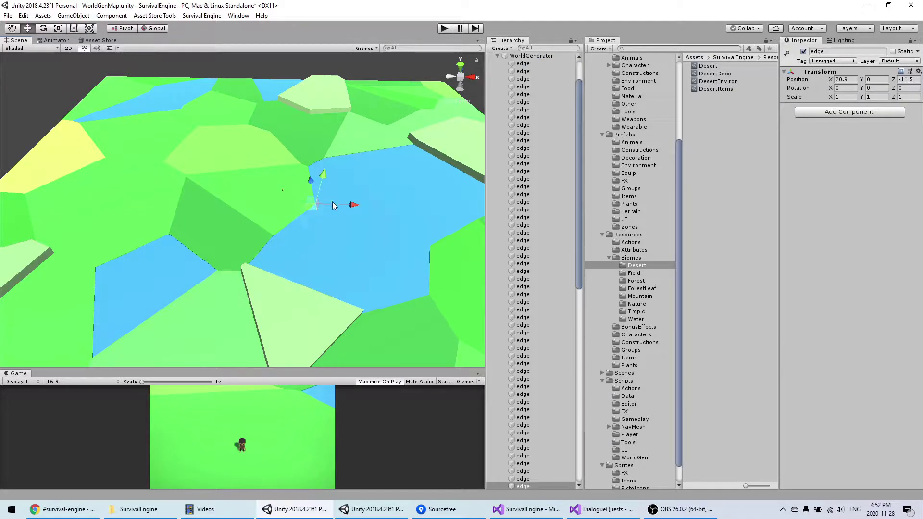
drag(333, 204, 315, 220)
scroll(533, 216, up, 3)
click(540, 95)
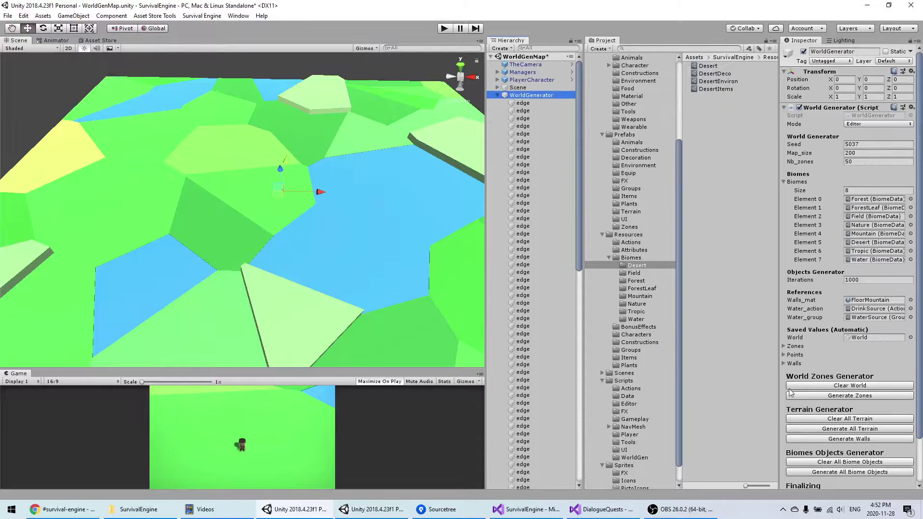
Step: Generate the walls around the world with the WorldGenerator and check them around the map's border
scroll(853, 437, down, 3)
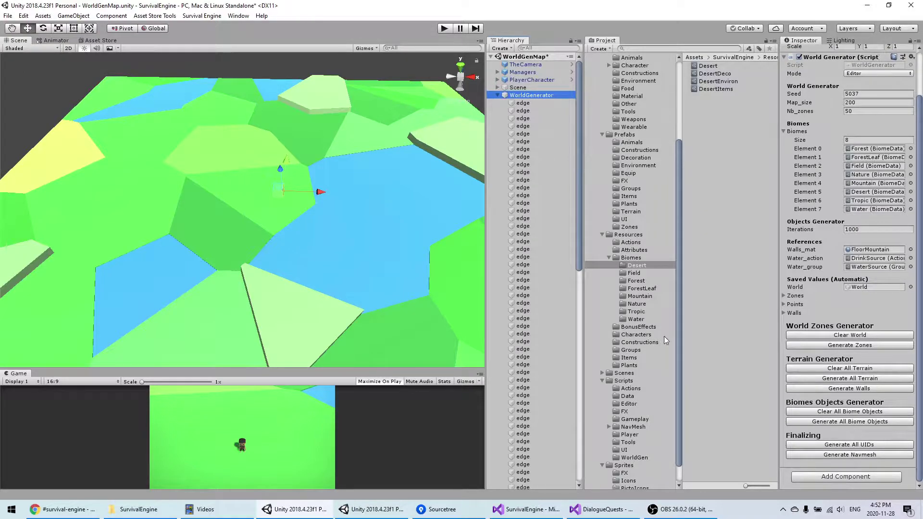
right_drag(161, 164, 162, 174)
click(852, 388)
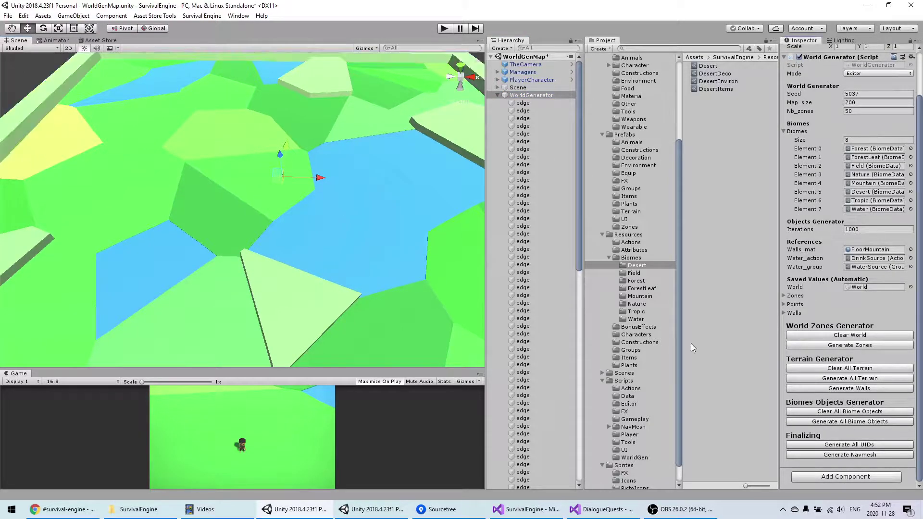
scroll(321, 189, down, 6)
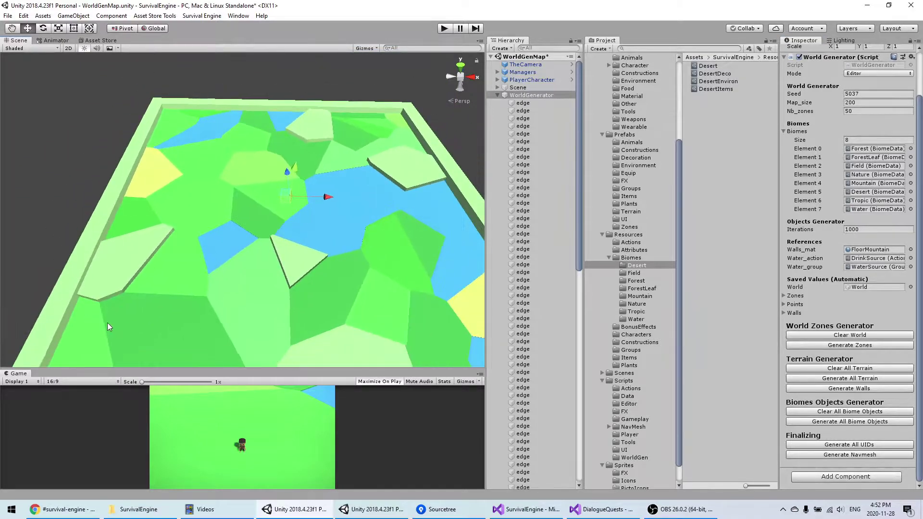
scroll(231, 297, down, 2)
scroll(318, 257, up, 5)
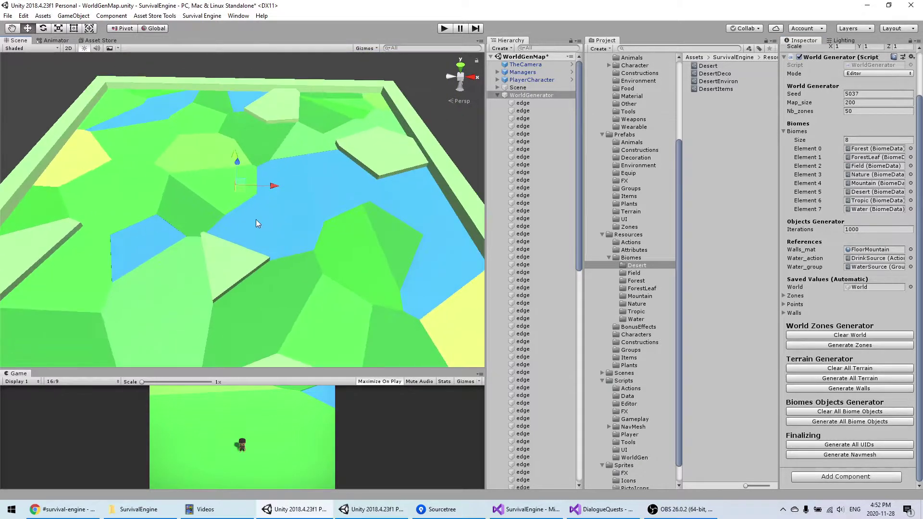
scroll(255, 219, up, 1)
Step: Generate all biome objects for the world and focus the scene view on the PlayerCharacter
click(860, 422)
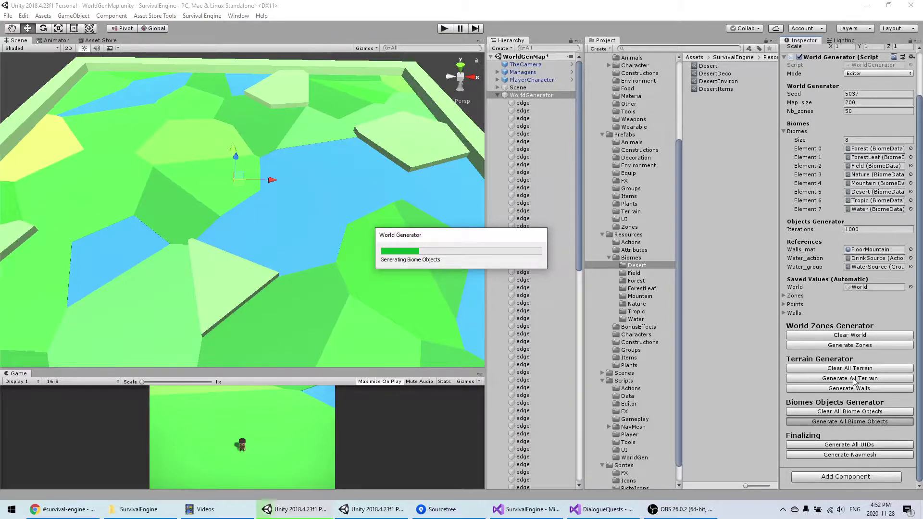
double_click(525, 80)
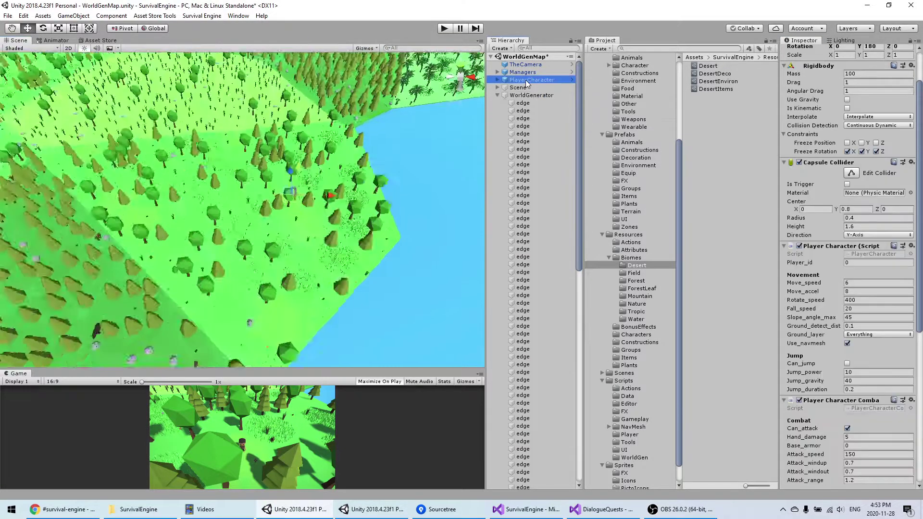
scroll(238, 223, down, 10)
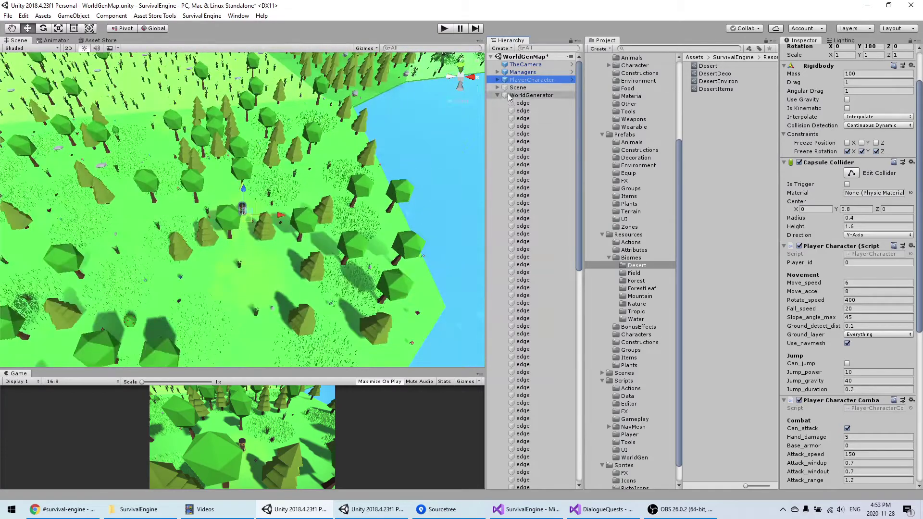
scroll(207, 248, down, 10)
Step: Examine the trees, rocks and grass placed in the zones around the PlayerCharacter
middle_drag(324, 205, 398, 192)
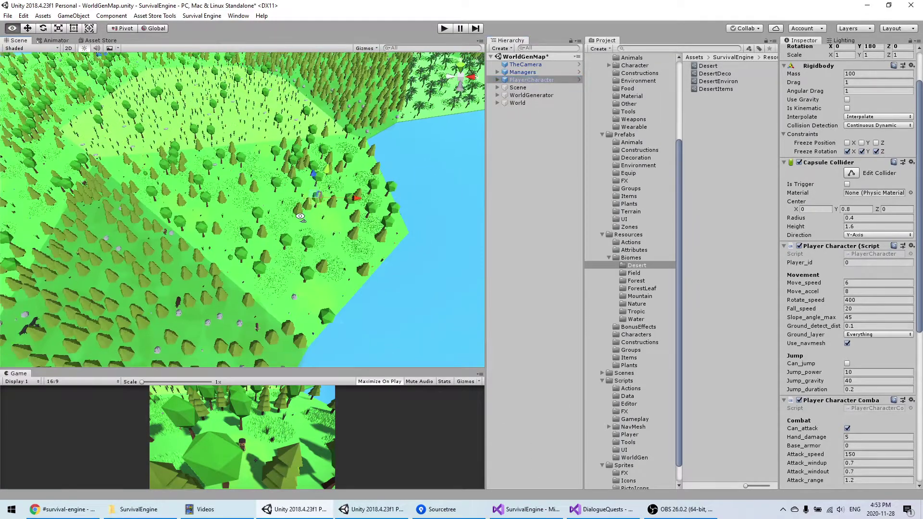
middle_drag(304, 217, 253, 217)
middle_drag(115, 182, 216, 259)
middle_drag(423, 315, 316, 331)
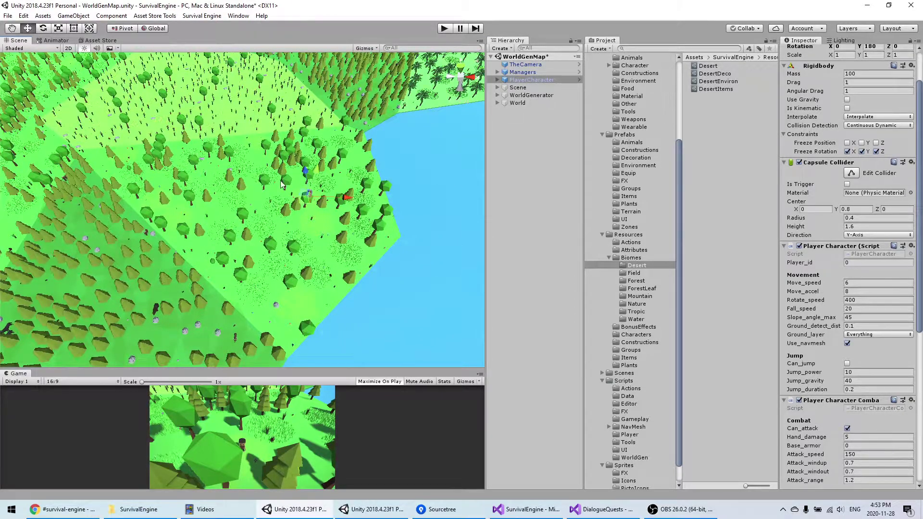
mouse_move(281, 182)
right_down()
mouse_move(261, 199)
mouse_move(238, 264)
right_up()
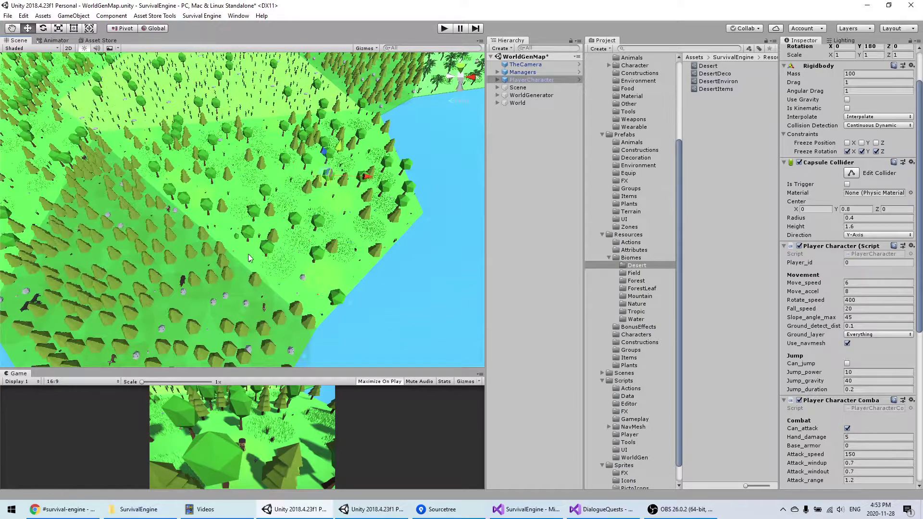
middle_drag(154, 277, 141, 274)
middle_drag(303, 184, 294, 214)
scroll(921, 350, down, 6)
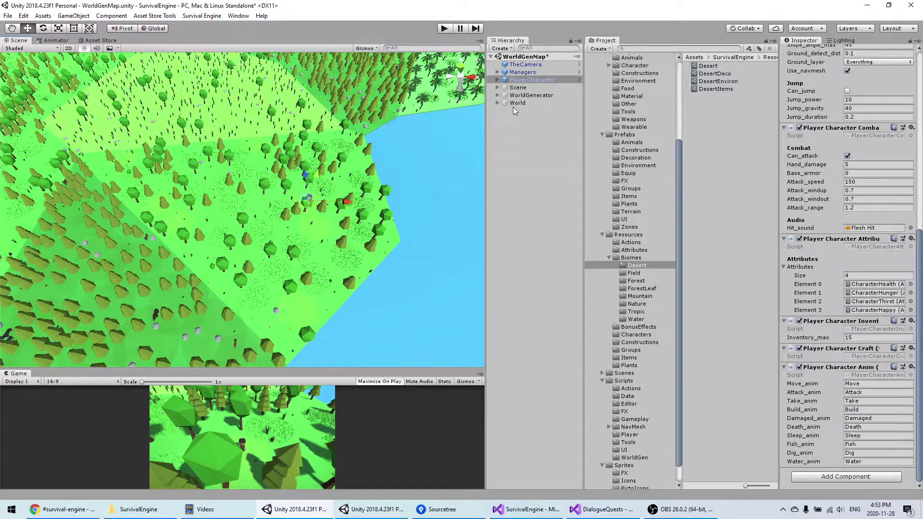
Step: Select a leaf tree in the central nature zone and examine its Unique ID component
click(529, 96)
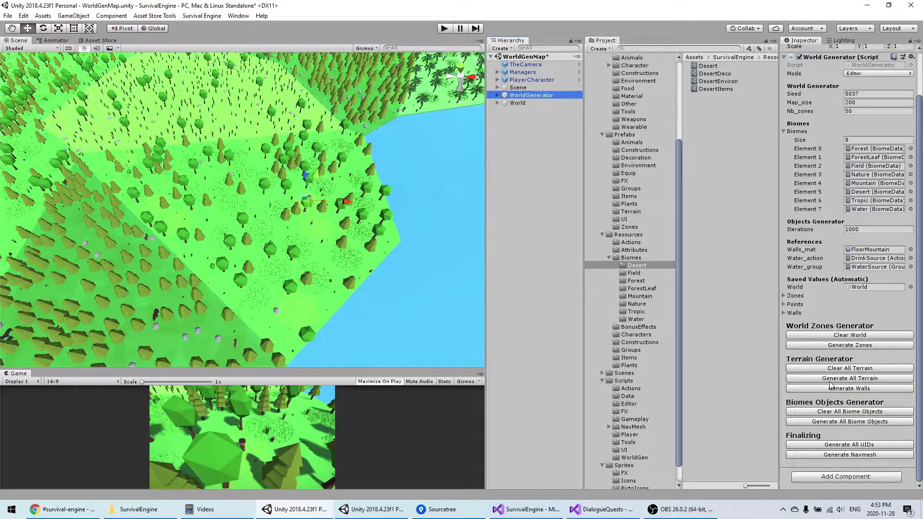
mouse_move(225, 179)
middle_down()
mouse_move(237, 180)
mouse_move(227, 196)
middle_up()
scroll(228, 200, up, 3)
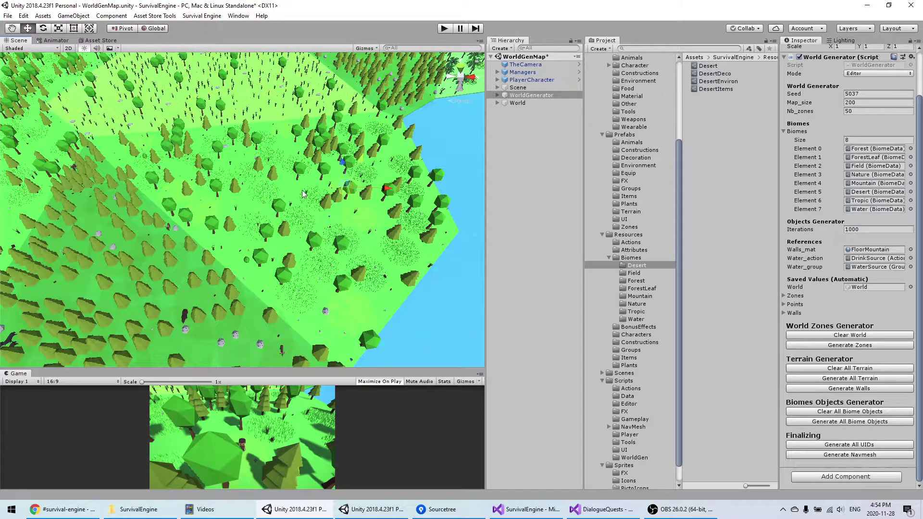
click(323, 248)
scroll(817, 298, down, 10)
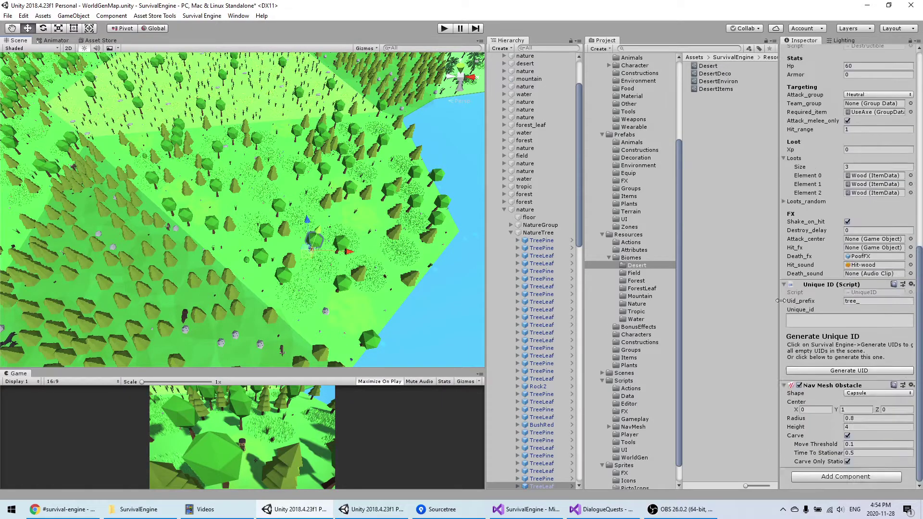
scroll(617, 285, up, 5)
scroll(560, 232, up, 4)
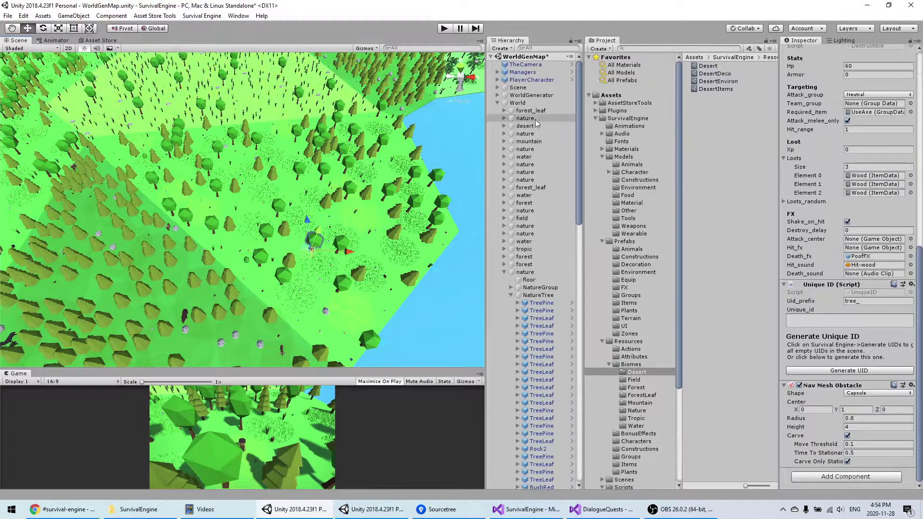
Step: Generate all UIDs and the navmesh with the WorldGenerator, and collapse the World object in the hierarchy
click(533, 95)
click(837, 446)
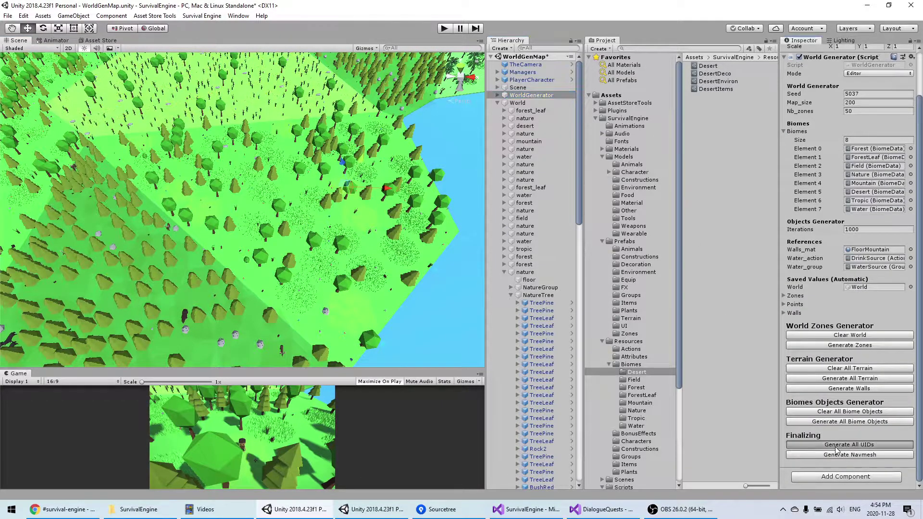
click(839, 455)
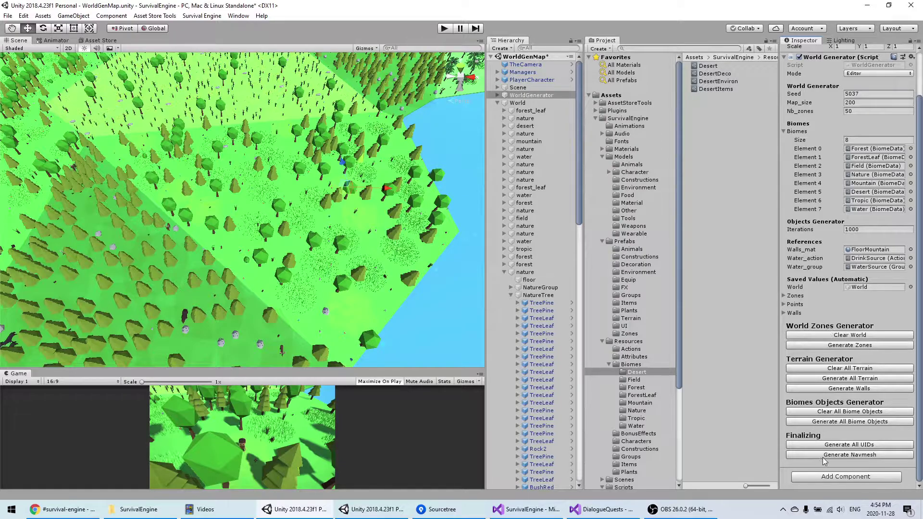
click(497, 103)
click(517, 150)
Step: Look over the finished world from afar and up close around the central nature zone
scroll(357, 179, down, 10)
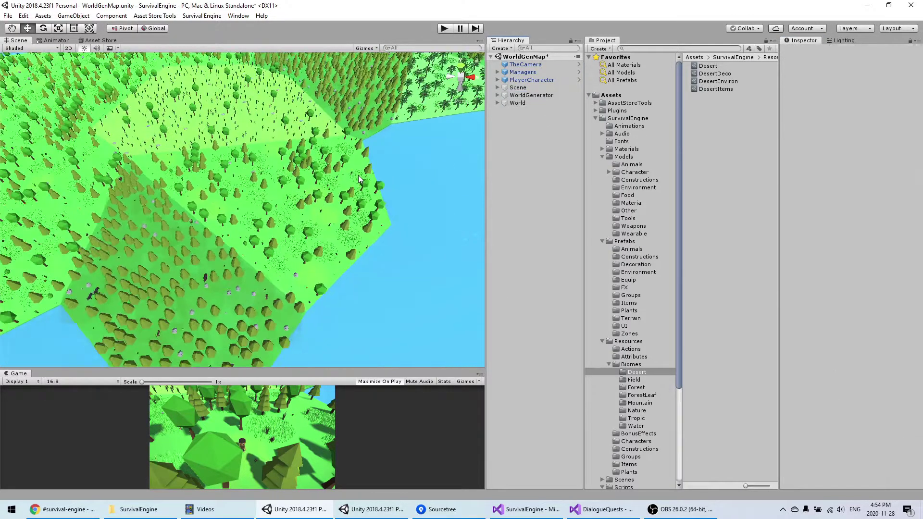
middle_drag(357, 180, 199, 208)
scroll(175, 236, up, 8)
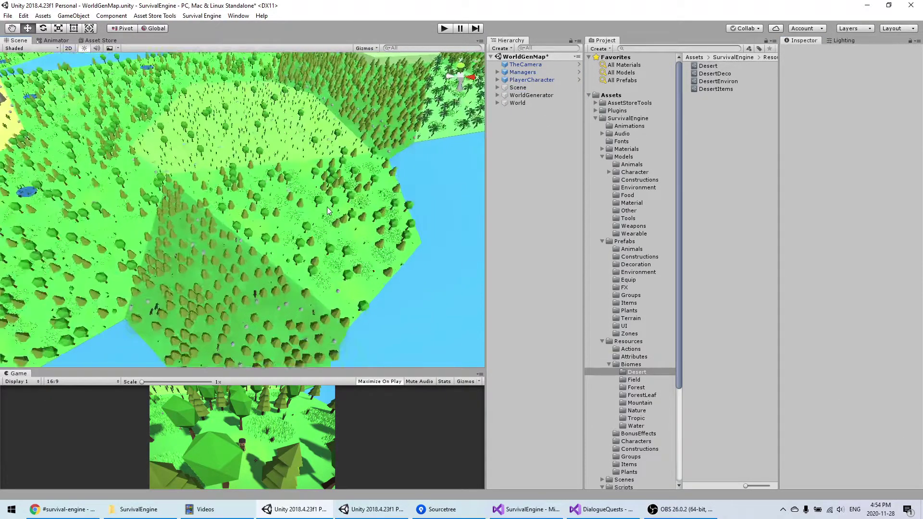
middle_drag(159, 298, 258, 169)
scroll(302, 198, up, 10)
middle_drag(302, 197, 274, 212)
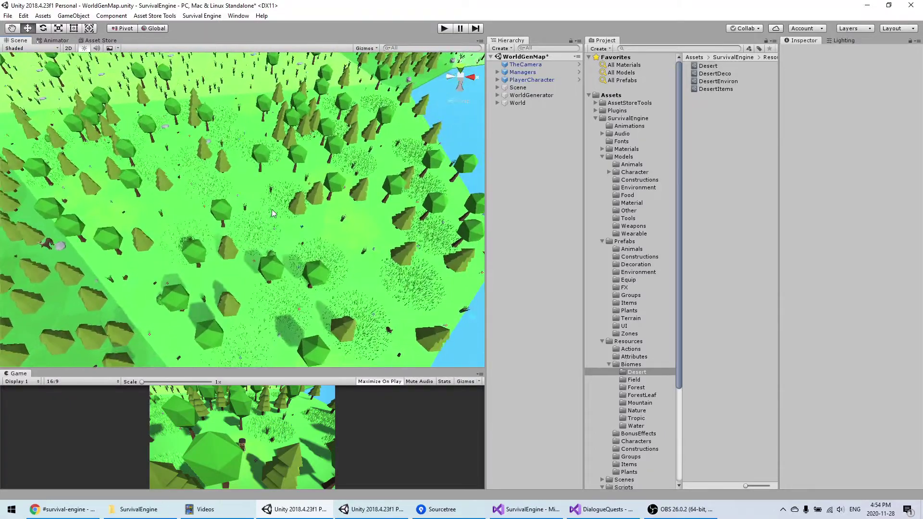
Step: Switch the WorldGenerator's mode to Runtime
click(543, 95)
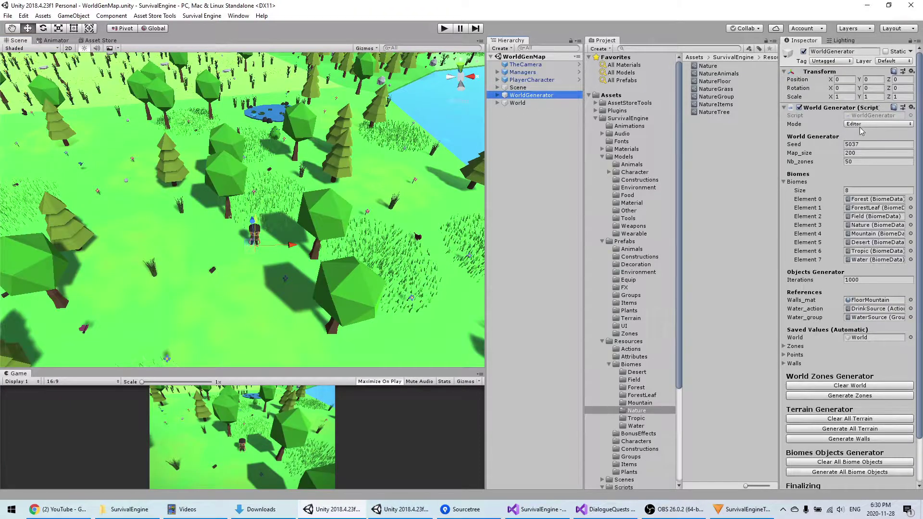
click(858, 124)
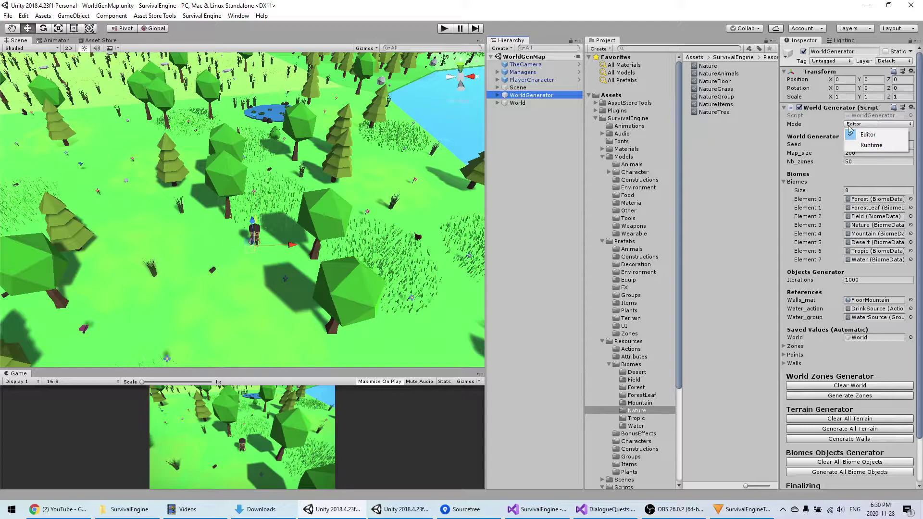
click(871, 145)
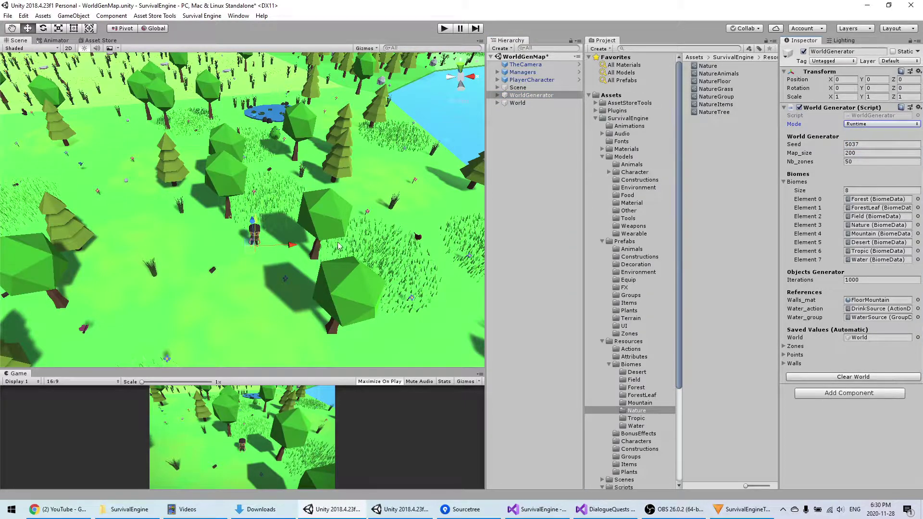
scroll(276, 217, down, 1)
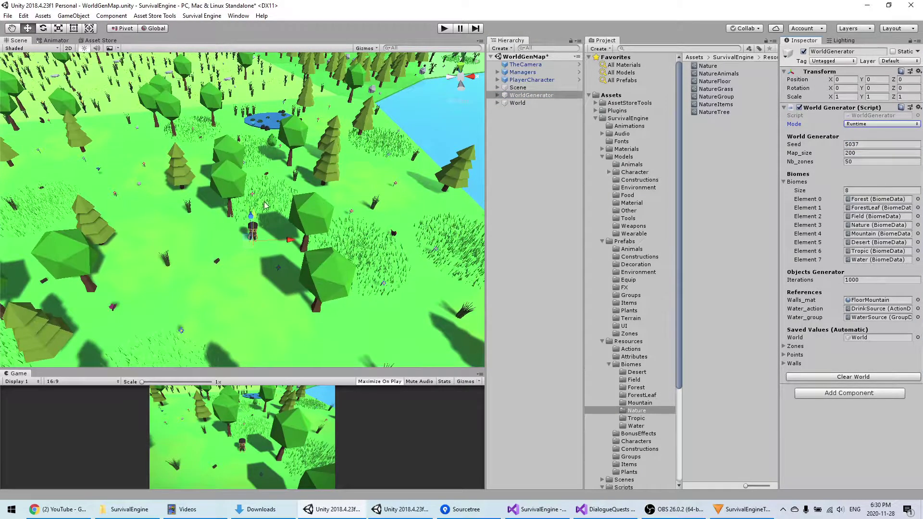
scroll(255, 187, up, 1)
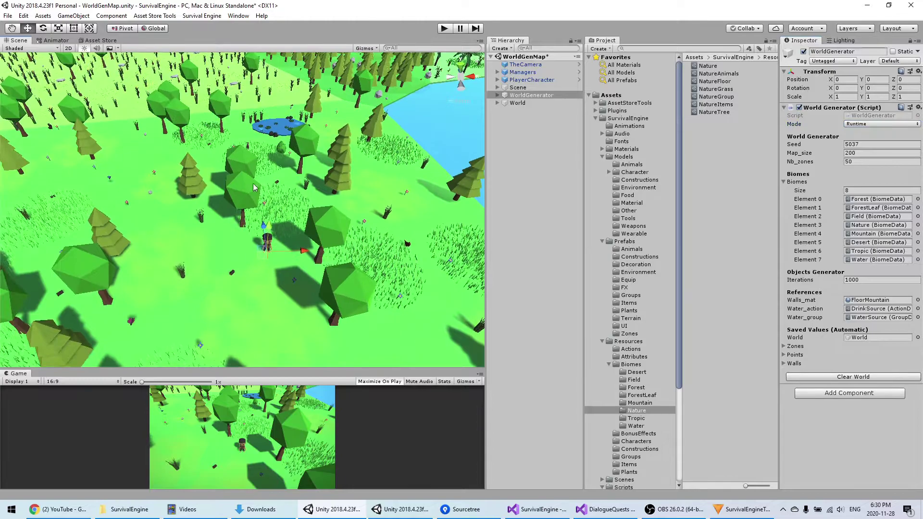
middle_drag(298, 240, 293, 241)
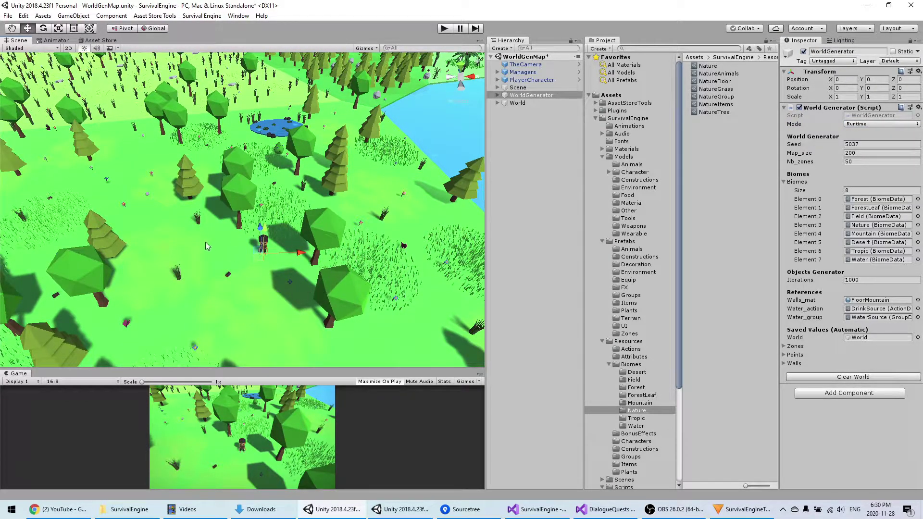
middle_drag(260, 235, 269, 242)
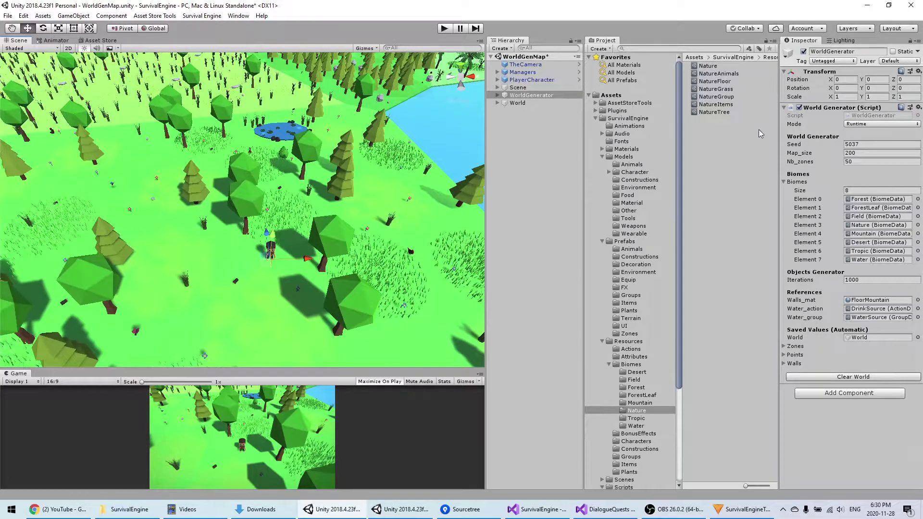
Step: Set the WorldGenerator's seed to 5073 and reselect the generator
drag(799, 144, 810, 148)
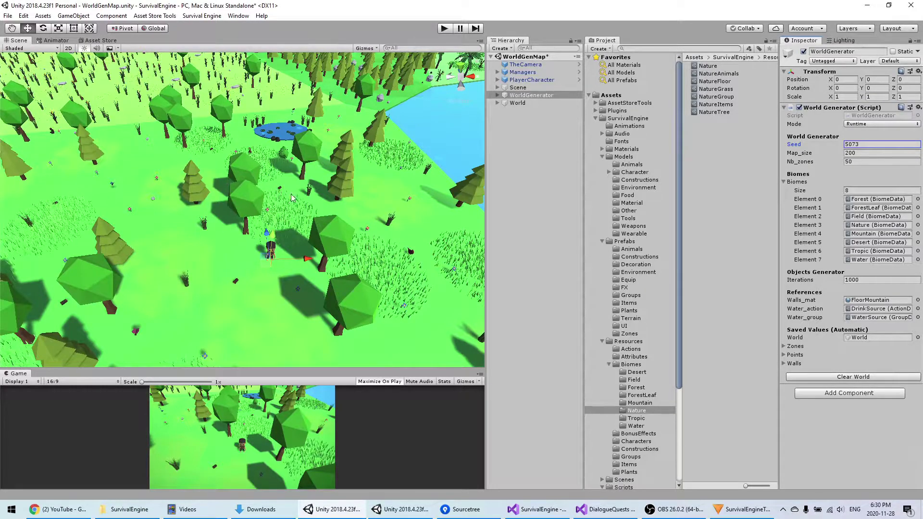
click(522, 113)
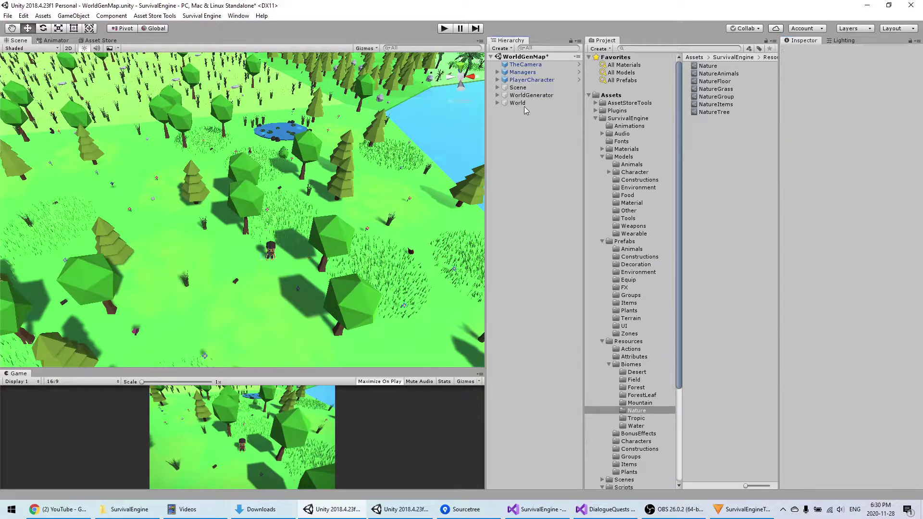
click(528, 95)
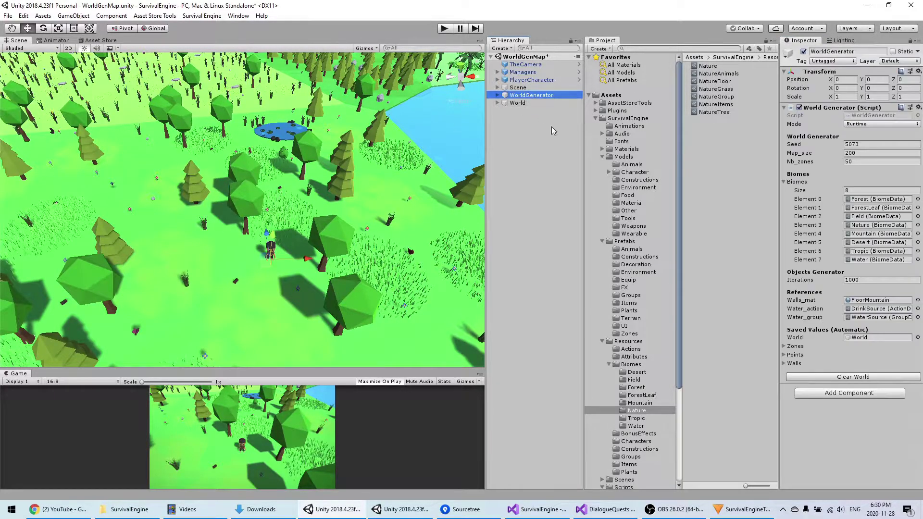
Step: Clear the world with the WorldGenerator and check the emptied scene
click(859, 377)
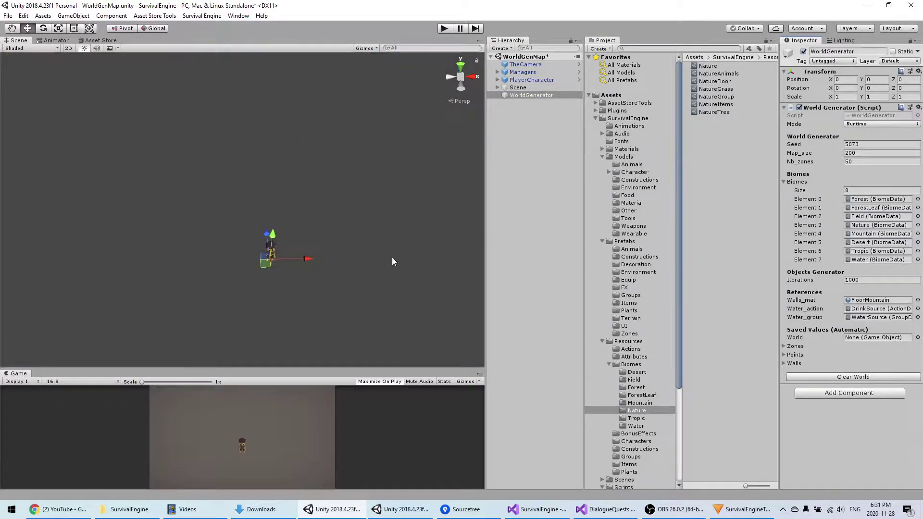
middle_drag(391, 259, 338, 255)
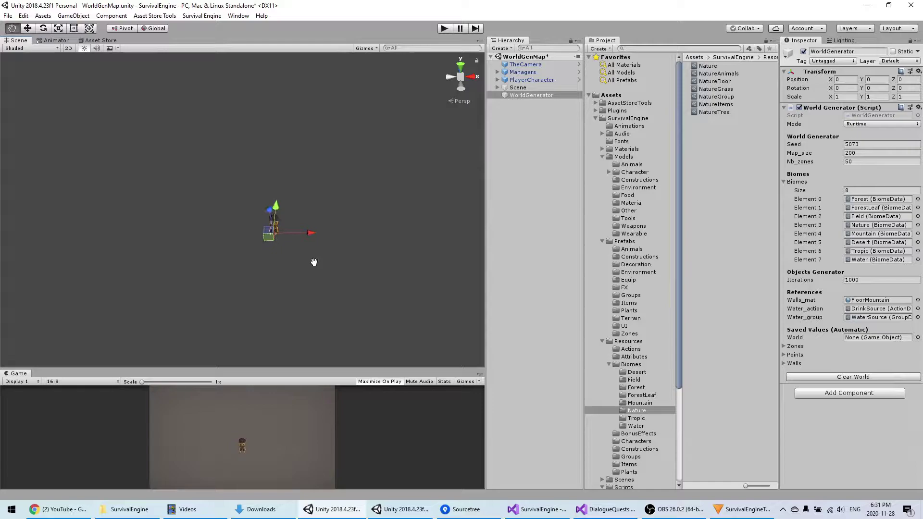
right_drag(313, 261, 309, 269)
middle_drag(309, 269, 227, 149)
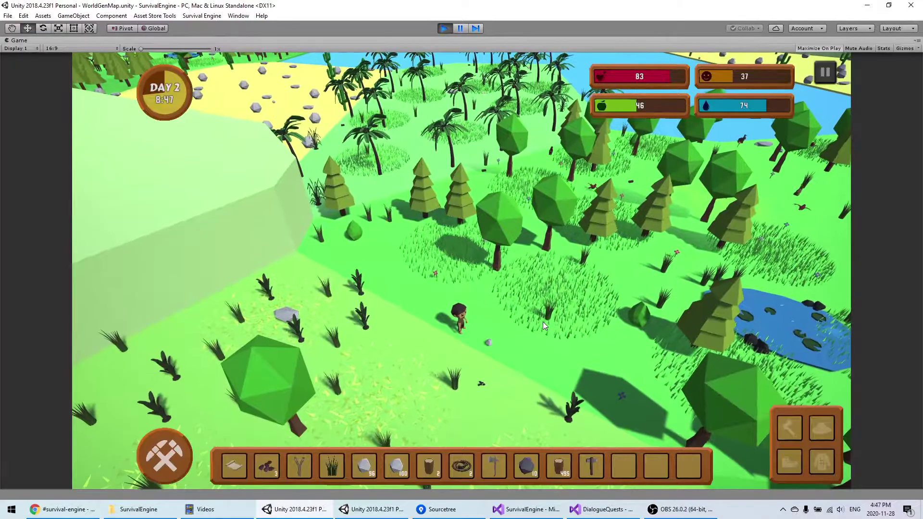
Step: Walk the character through the generated world in play mode, rotating the camera to inspect the biomes
key(e)
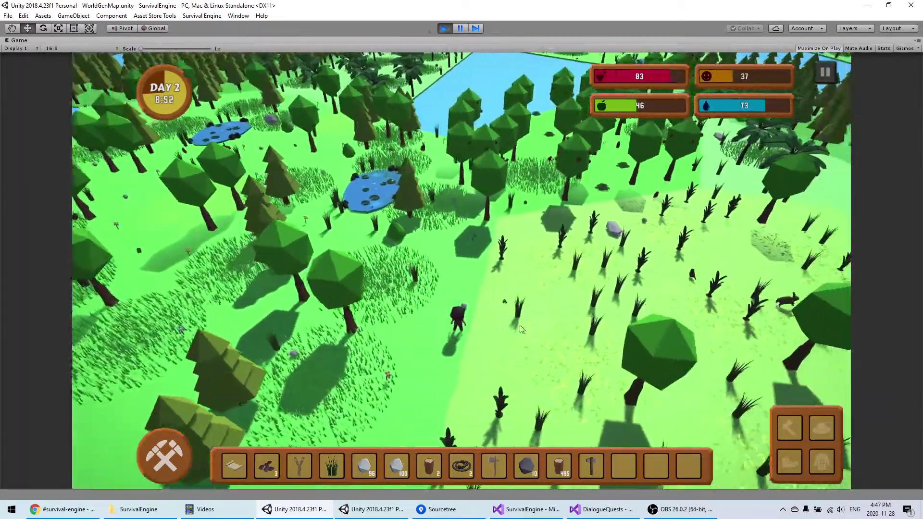
key(q)
key(w)
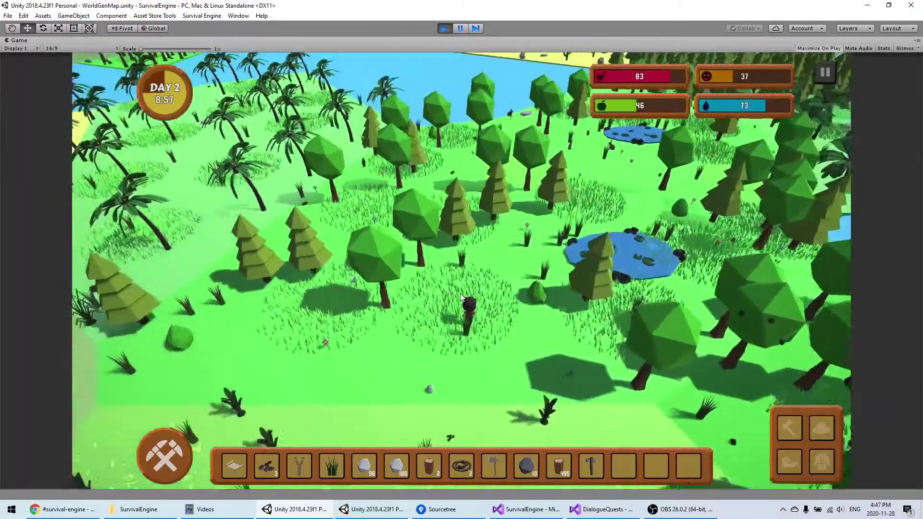
Step: Explore the runtime-generated world in play mode, walking the character while rotating and zooming the camera
key(q)
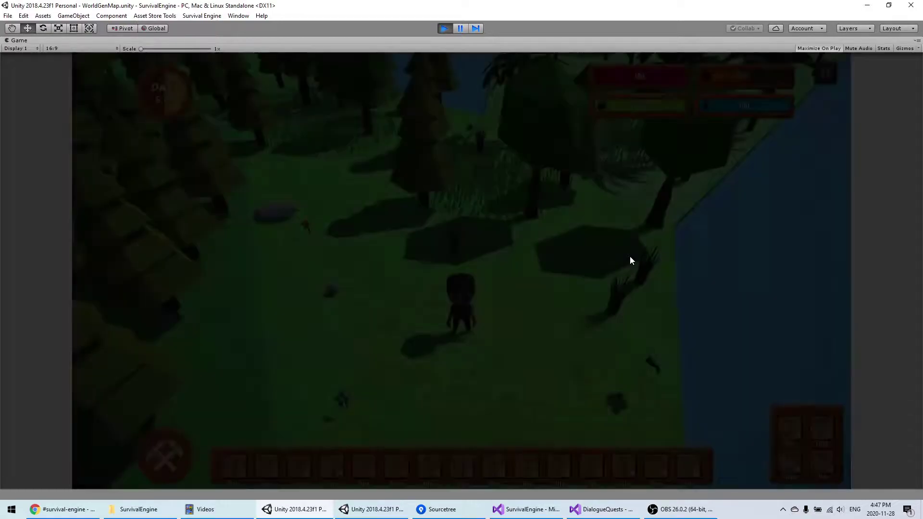
key(q)
scroll(582, 281, down, 5)
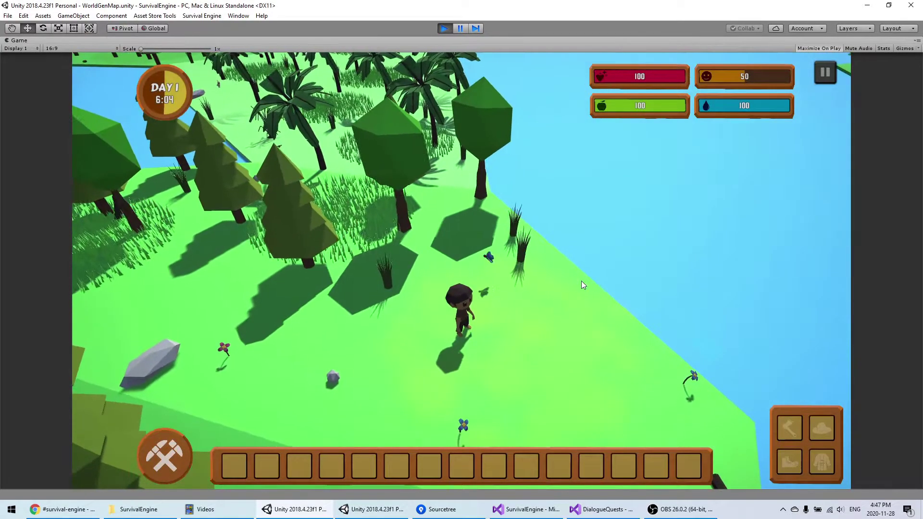
key(e)
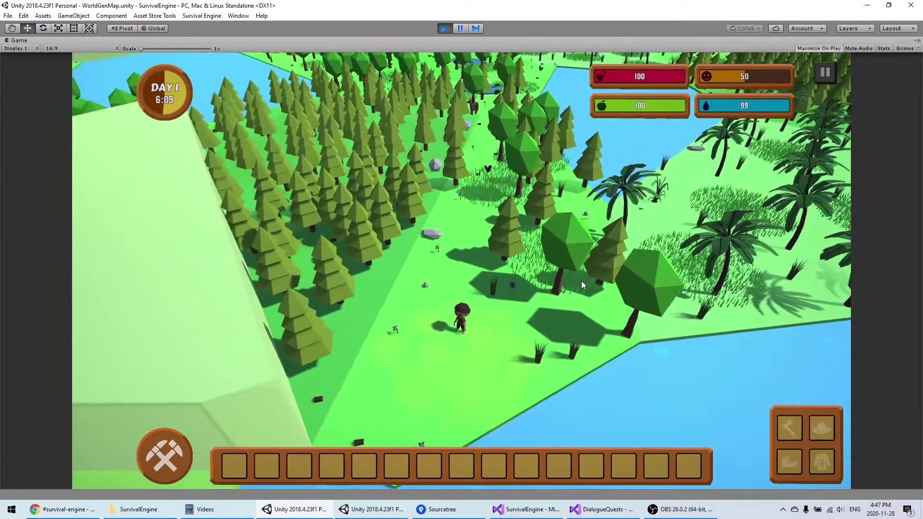
key(w)
scroll(582, 281, up, 5)
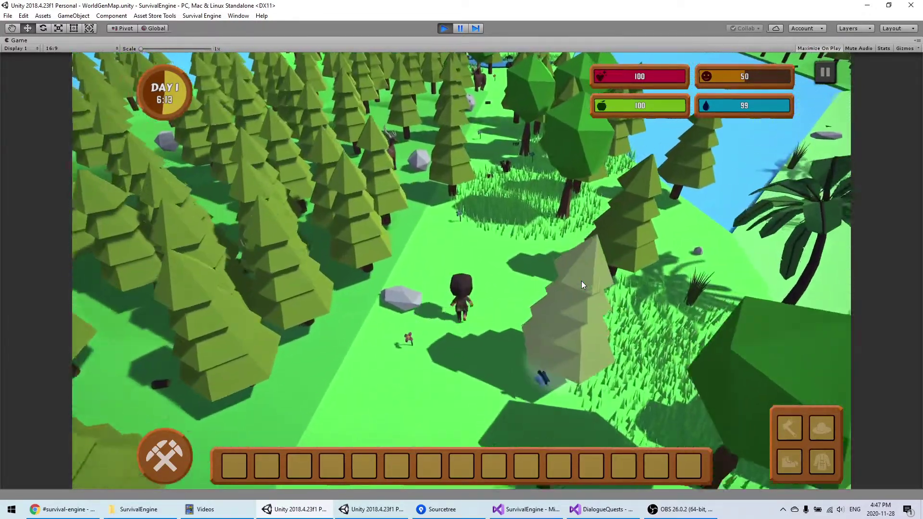
key(q)
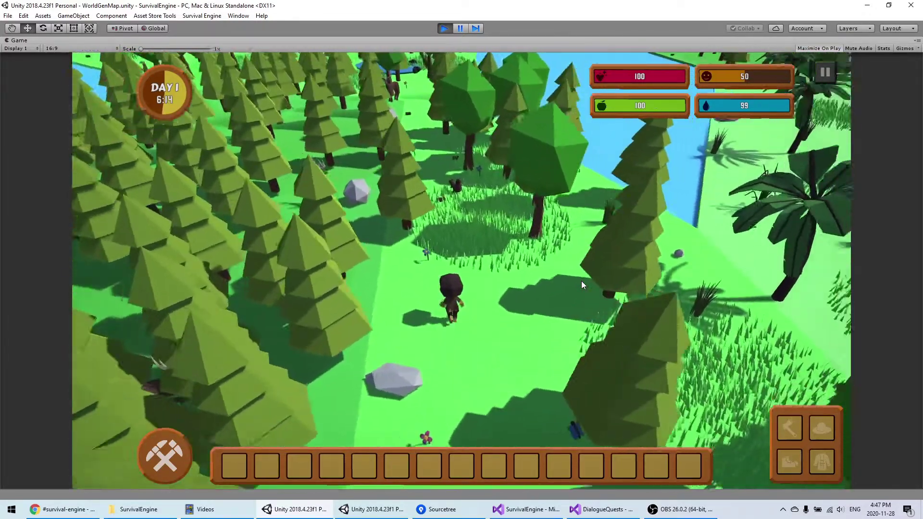
Step: Start a new game through the in-game pause menu, explore the newly generated world, and exit play mode
click(825, 73)
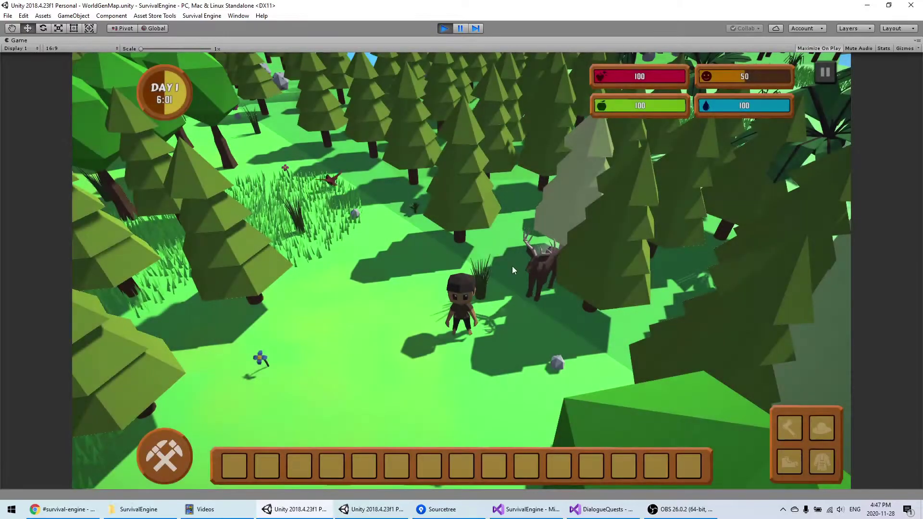
key(q)
scroll(512, 284, down, 5)
key(q)
key(w)
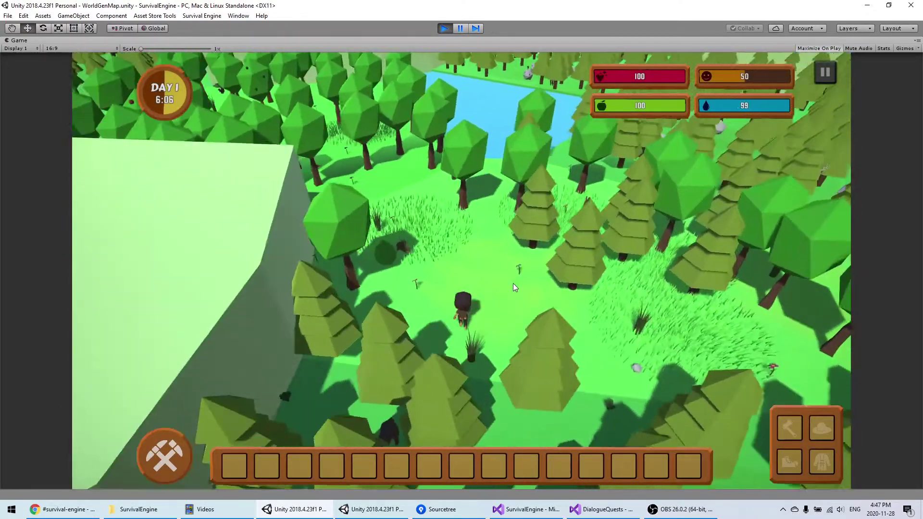
key(e)
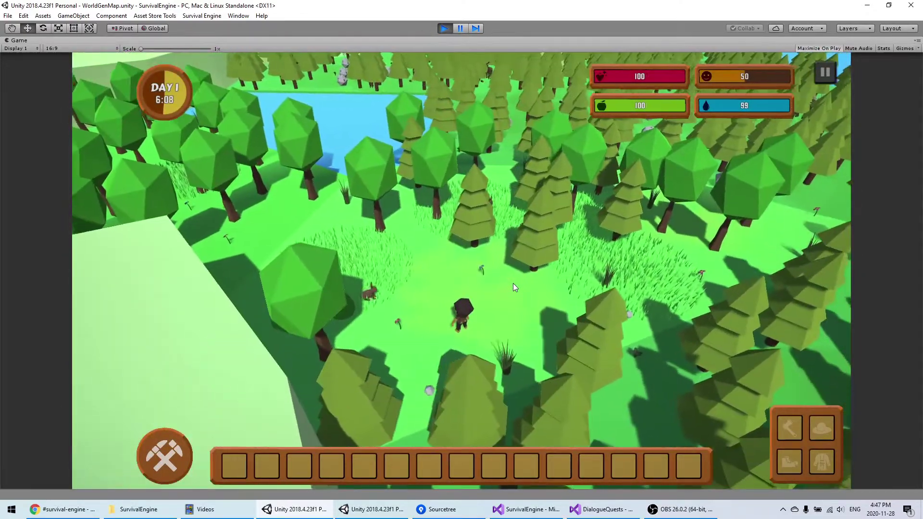
key(e)
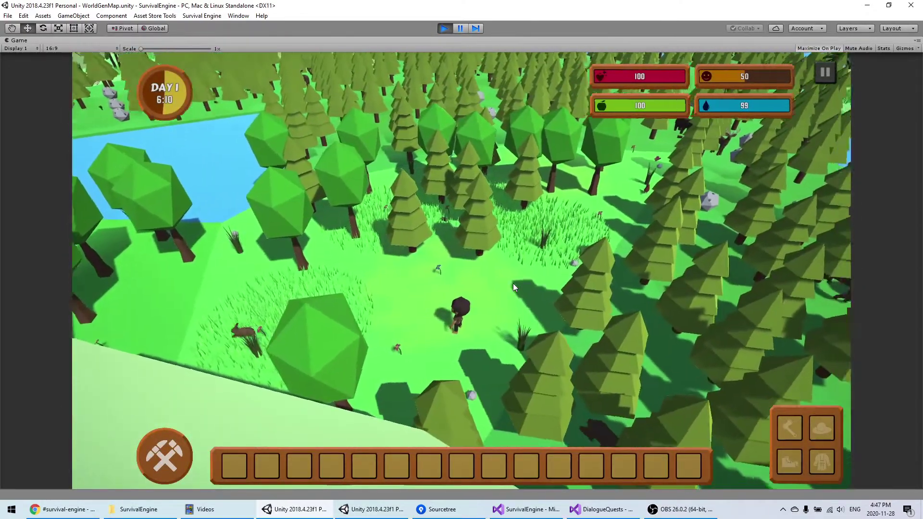
key(w)
key(q)
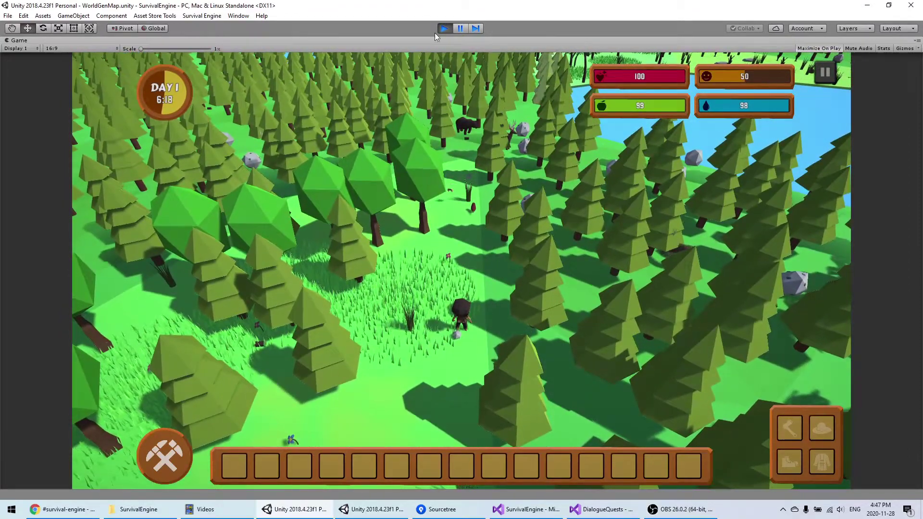
click(444, 28)
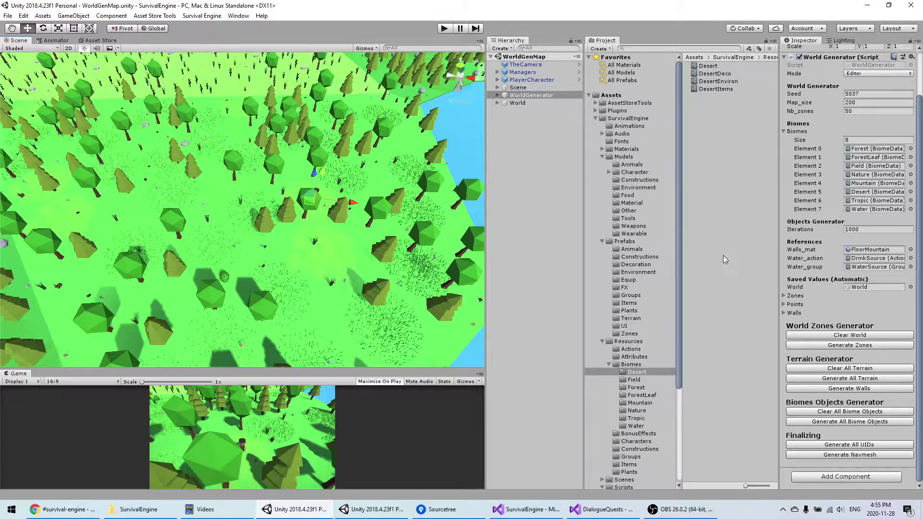
Step: Open the Nature biome data asset in the Biomes resources to review its terrain settings and spawn list
middle_drag(324, 223, 342, 194)
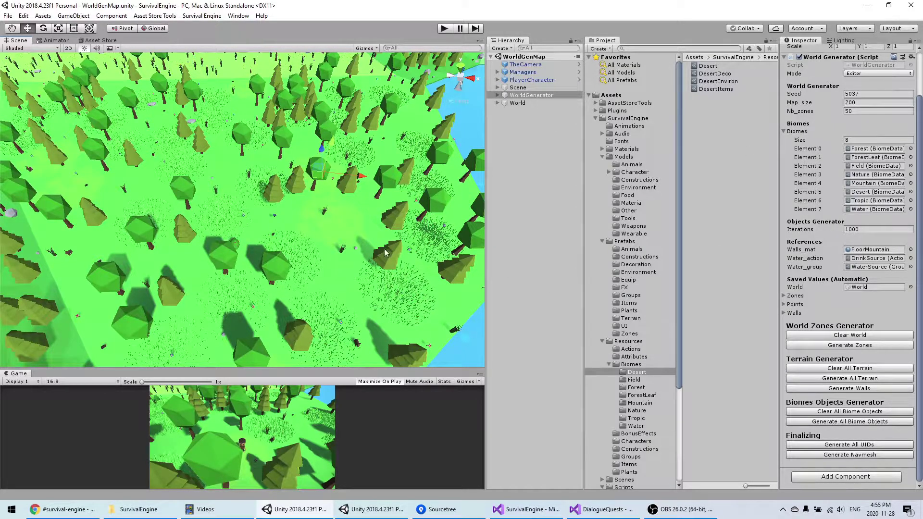
click(637, 410)
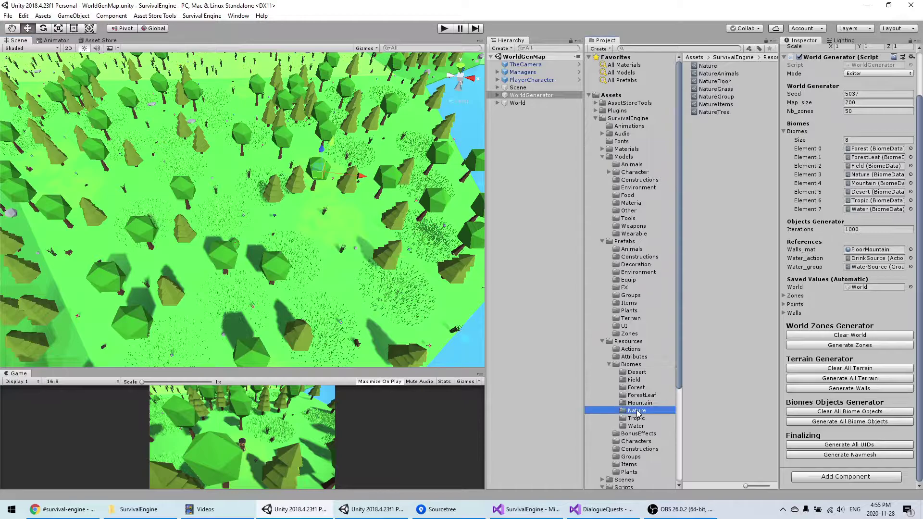
click(707, 65)
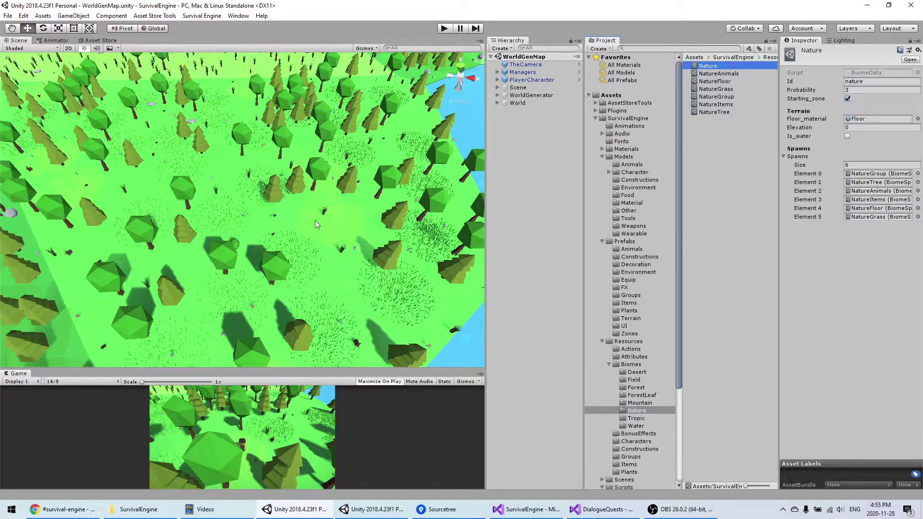
middle_drag(291, 274, 286, 256)
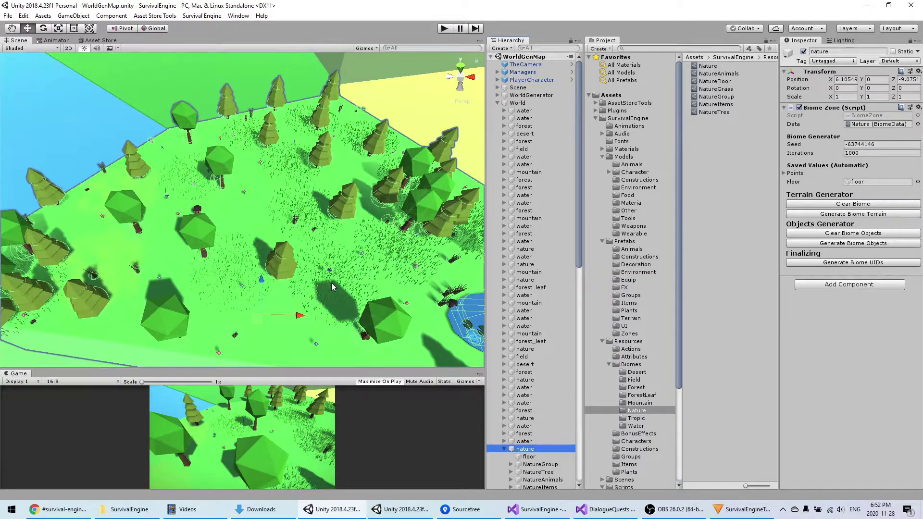
Step: Examine the selected nature zone and its generated object groups from several view angles and distances
right_drag(331, 282, 314, 260)
middle_drag(314, 259, 316, 266)
scroll(317, 267, up, 3)
right_drag(319, 268, 330, 282)
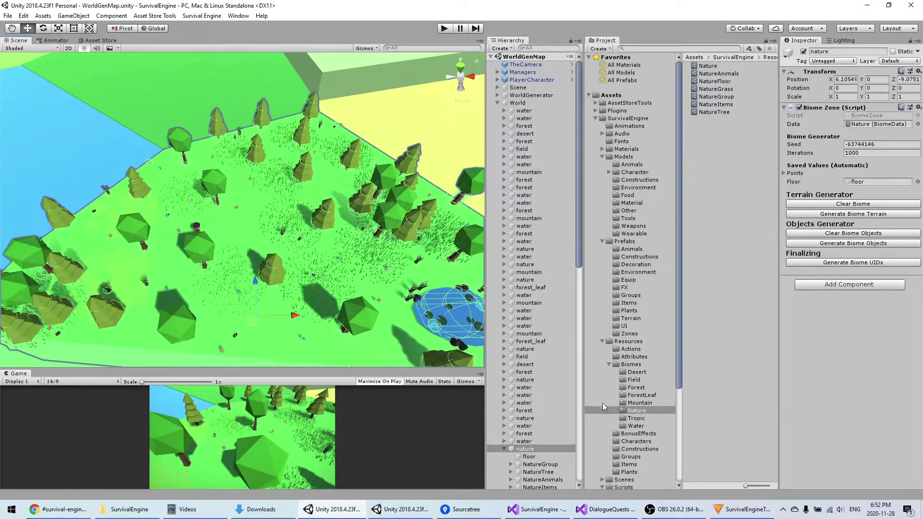
scroll(523, 396, down, 6)
middle_drag(318, 285, 294, 262)
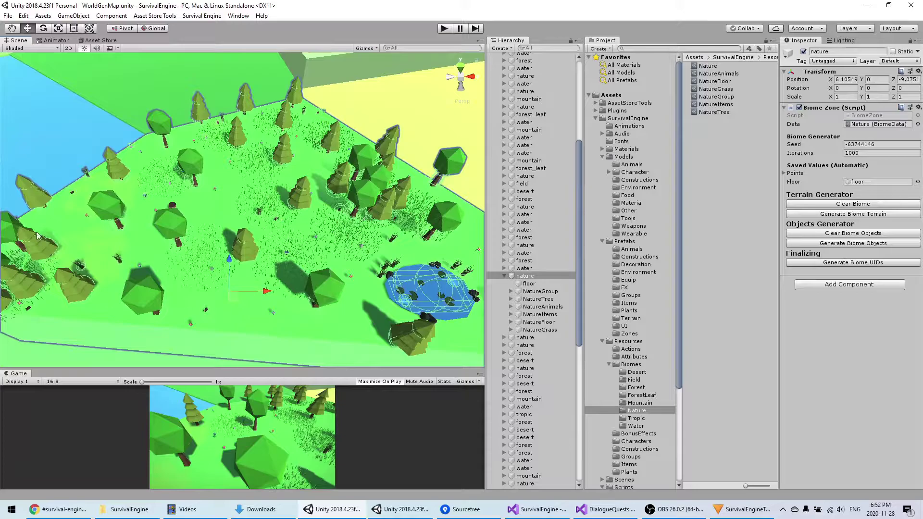
scroll(272, 152, down, 2)
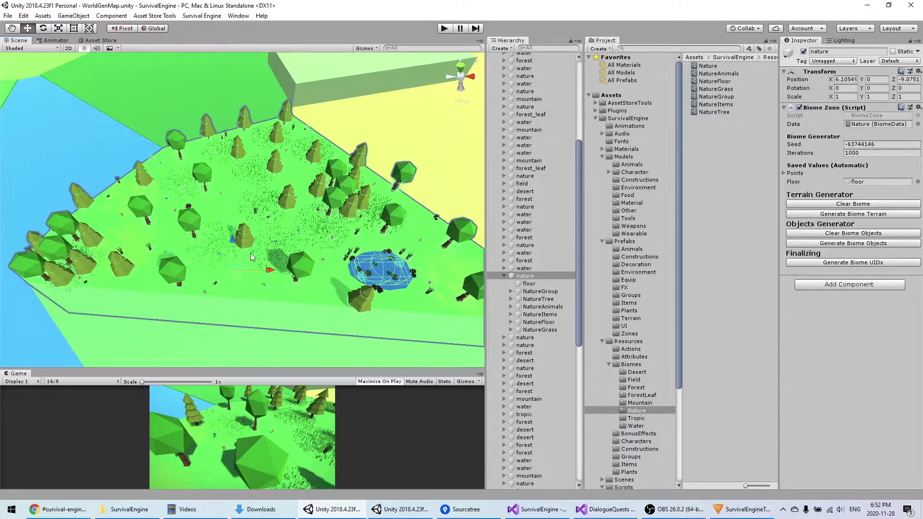
scroll(234, 255, up, 3)
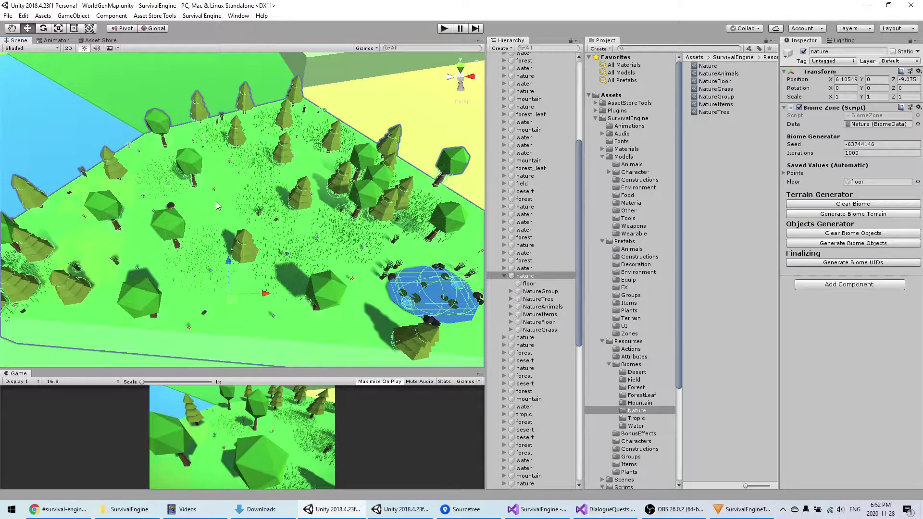
right_drag(216, 202, 257, 193)
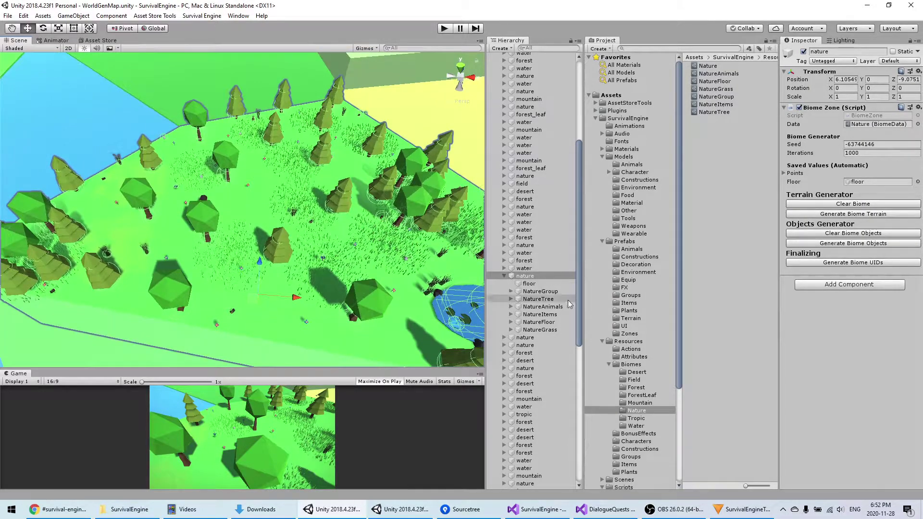
Step: Regenerate the nature zone's biome objects, first with its existing seed and again with seed -63712611
click(541, 277)
click(842, 244)
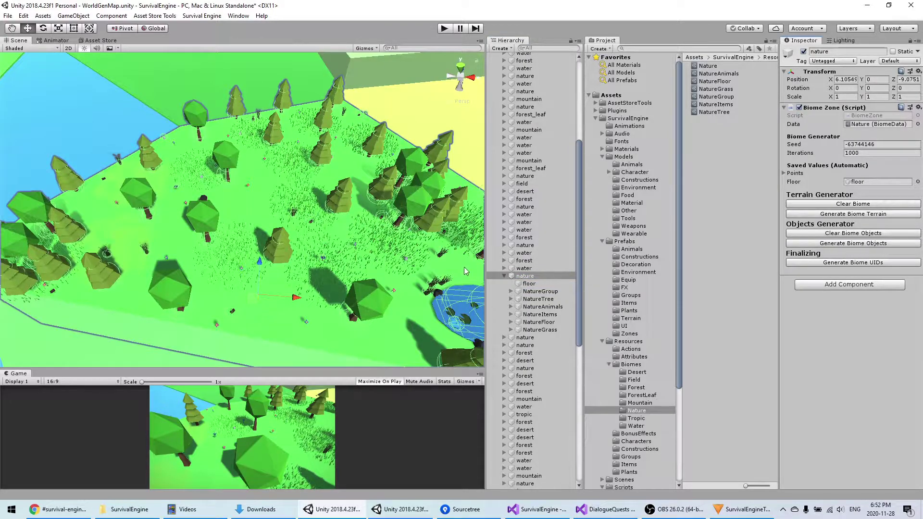
click(531, 277)
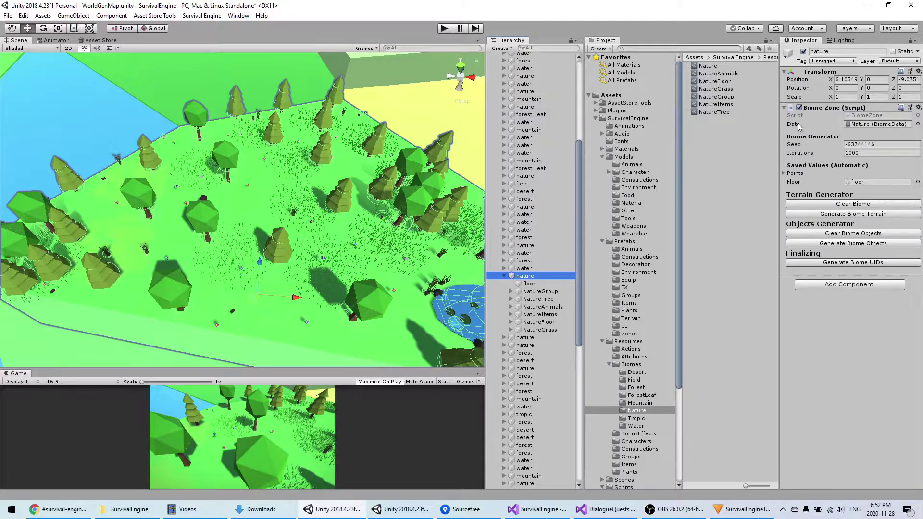
drag(794, 144, 839, 146)
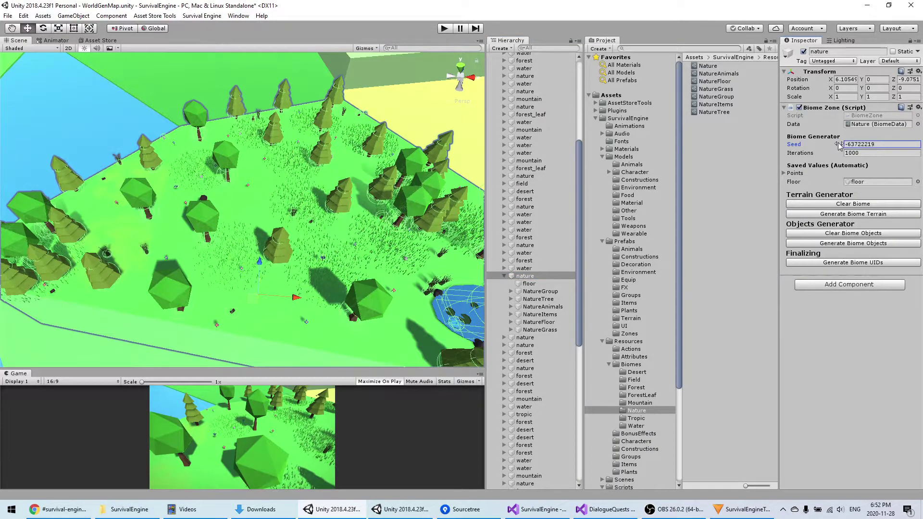
click(854, 243)
Step: Generate the biome objects for the empty desert zone bordering the nature zone
middle_drag(232, 84, 184, 110)
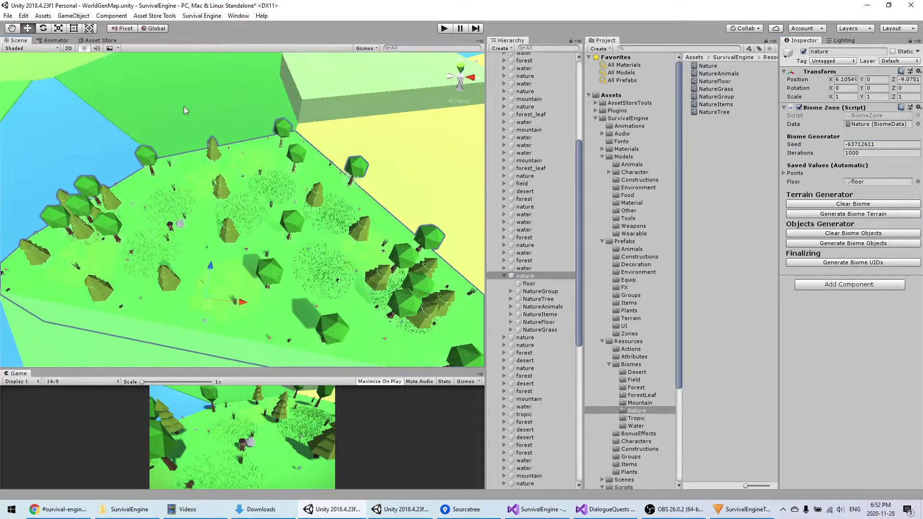
click(383, 183)
key(f)
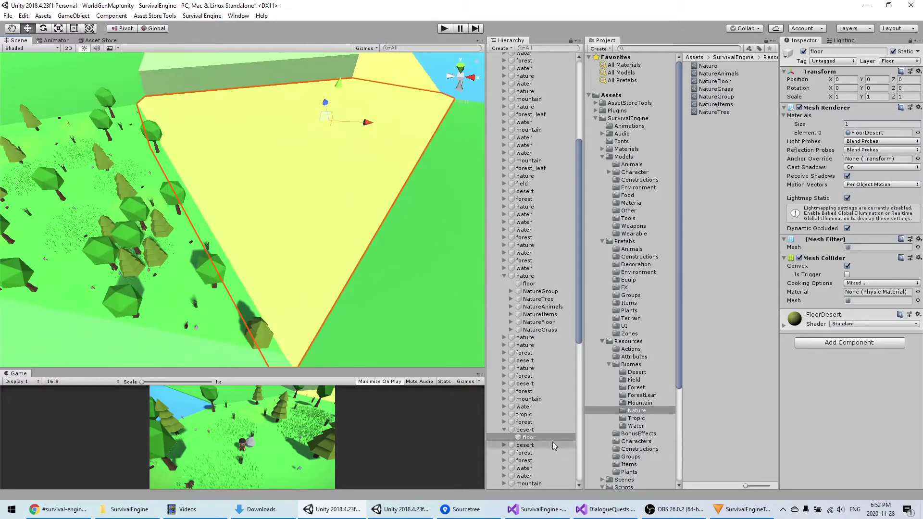
click(538, 429)
click(853, 242)
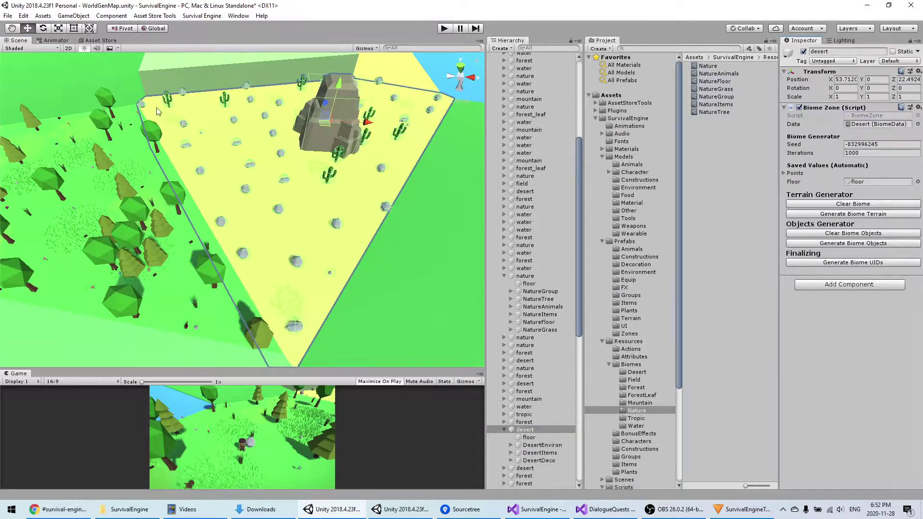
Step: Generate the biome objects for the empty forest zone behind the nature zone
middle_drag(194, 139, 345, 219)
click(177, 160)
middle_drag(177, 160, 256, 169)
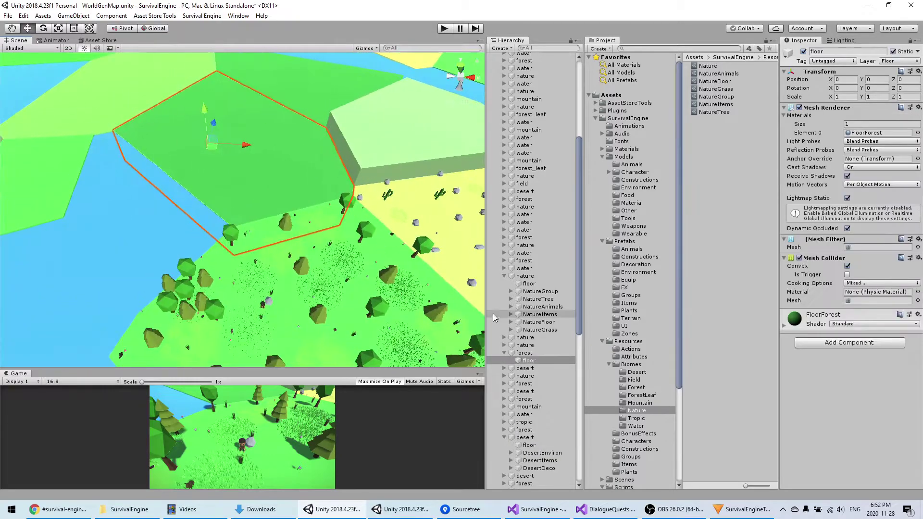
click(525, 353)
click(846, 243)
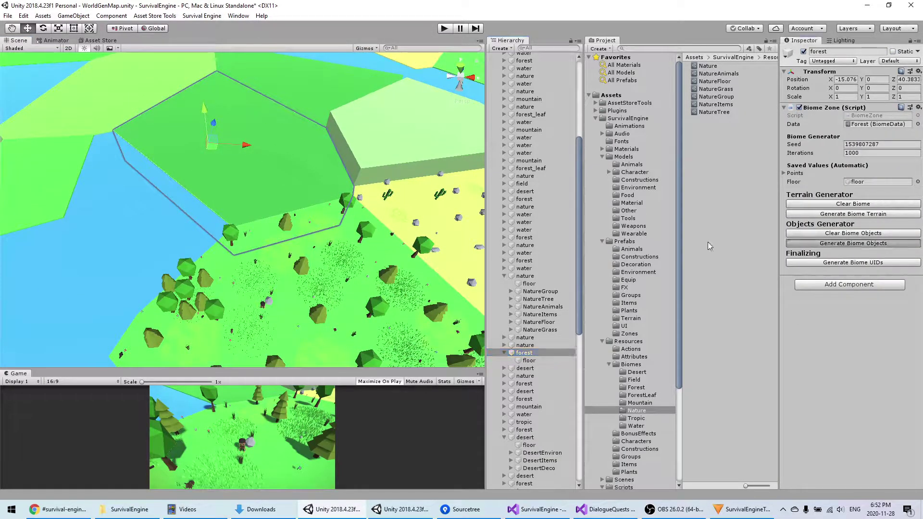
Step: Inspect the NatureFloor group's objects in the nature zone and reselect the zone itself
middle_drag(347, 320, 272, 242)
click(282, 225)
click(539, 322)
click(525, 275)
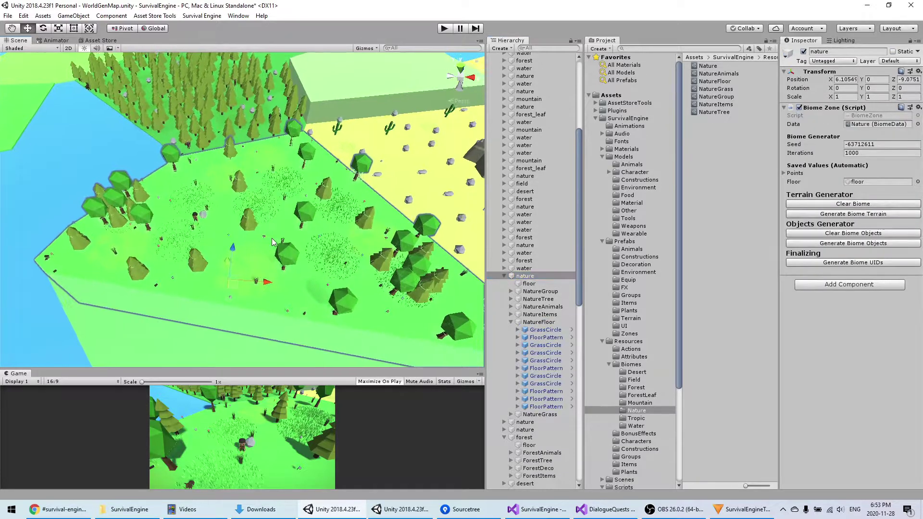
Step: Review the Nature biome data and its animals, floor, grass, group, items and tree spawn assets
middle_drag(219, 225, 267, 230)
click(707, 66)
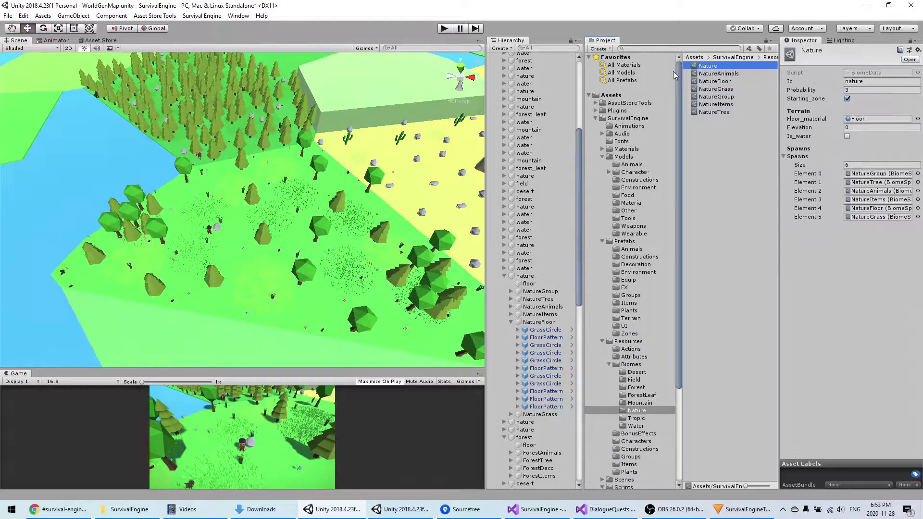
click(718, 74)
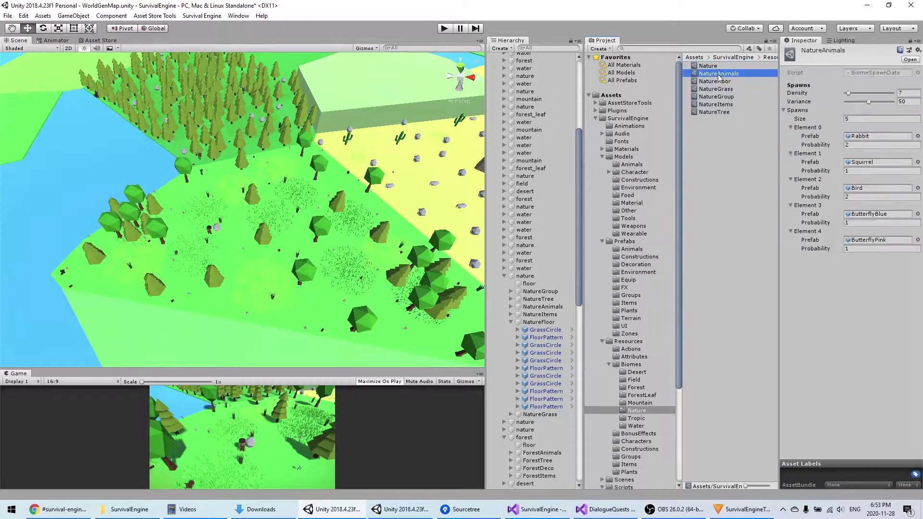
click(721, 81)
click(717, 90)
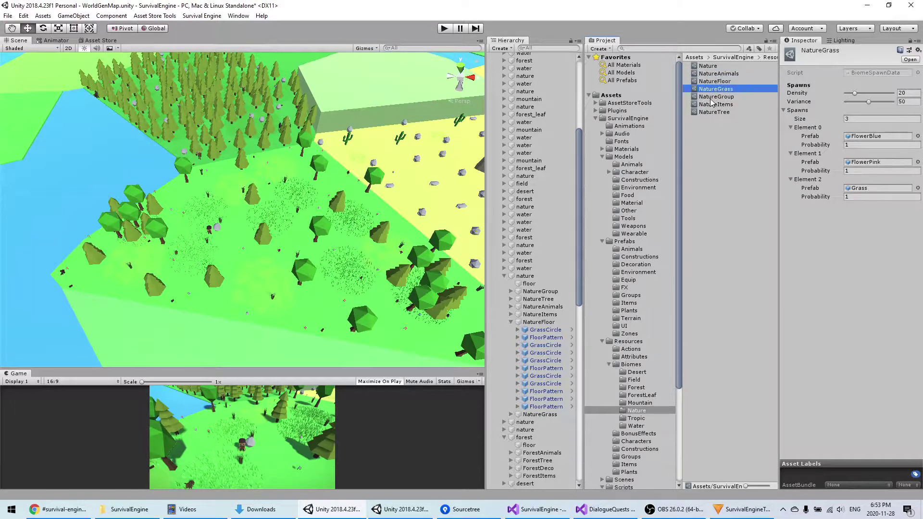
click(716, 97)
click(715, 105)
click(713, 113)
Step: Compare the Nature biome's spawn list with the generated zone and open the NatureTree spawn data
click(712, 68)
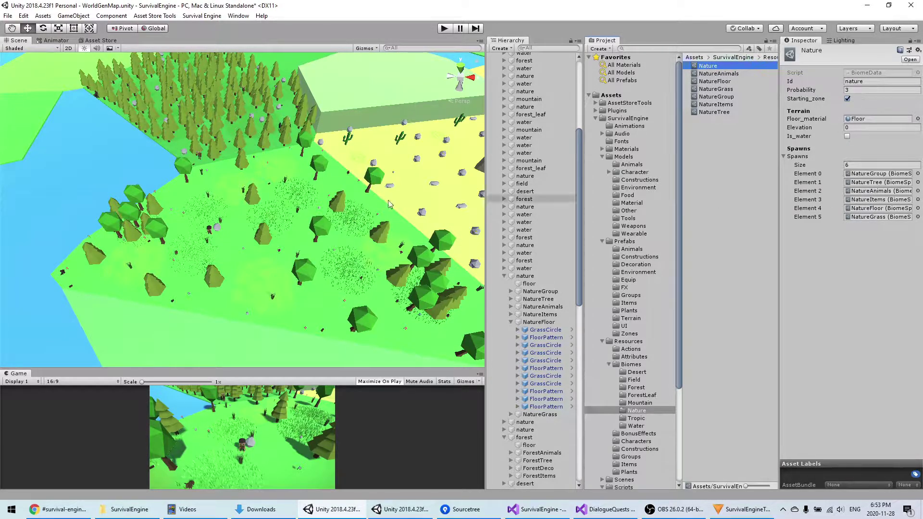
scroll(258, 228, up, 4)
middle_drag(274, 244, 272, 225)
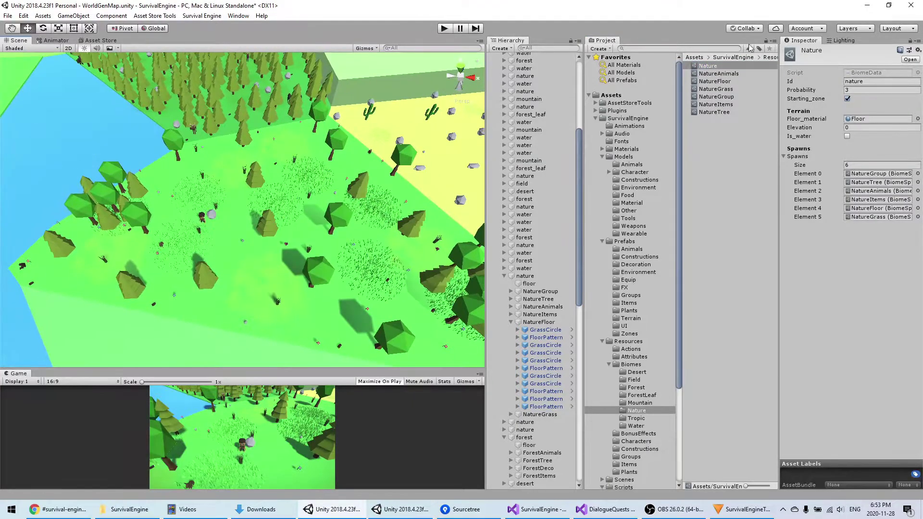
click(718, 112)
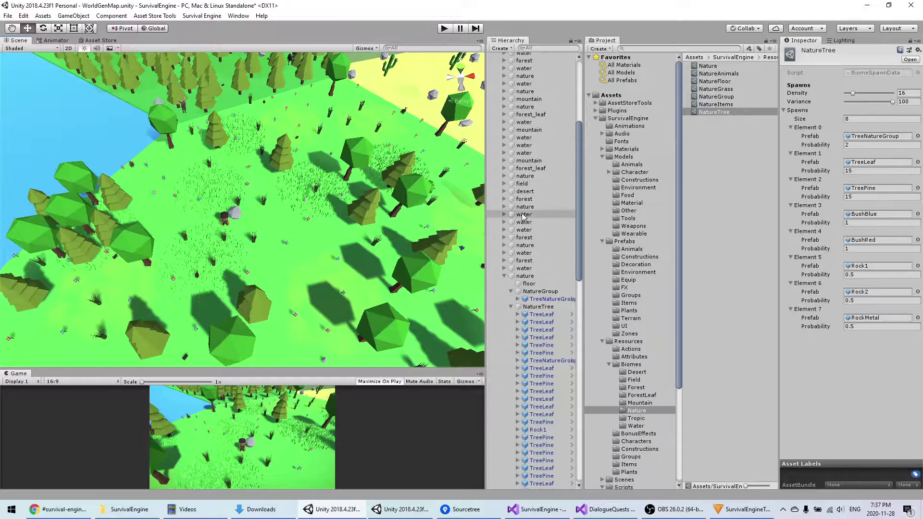
Step: Examine the tree layout in the nature zone and review the NatureAnimals, NatureFloor and NatureGrass spawn data
middle_drag(241, 222, 271, 200)
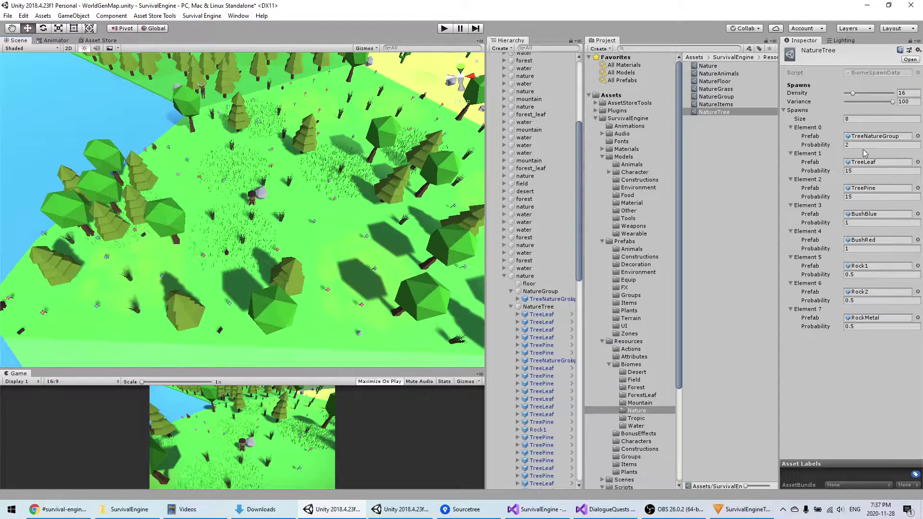
middle_drag(256, 284, 205, 251)
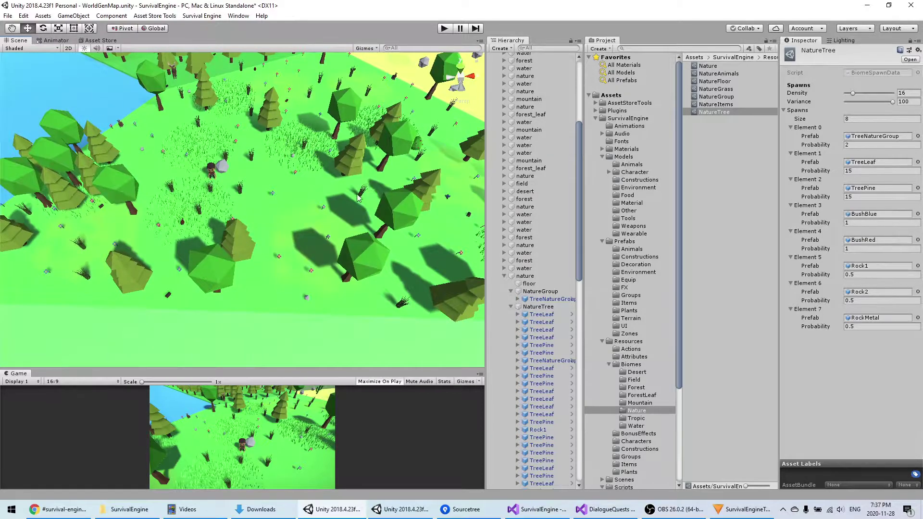
middle_drag(352, 150, 340, 231)
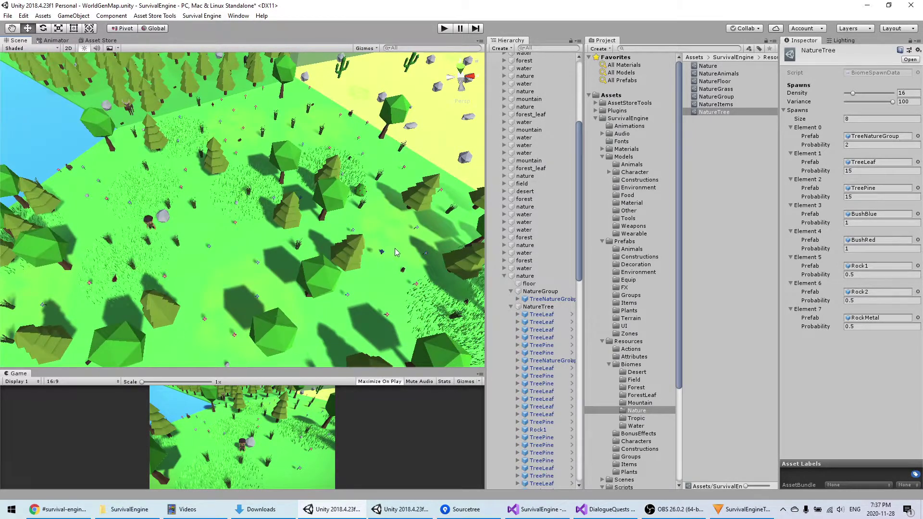
middle_drag(395, 252, 434, 202)
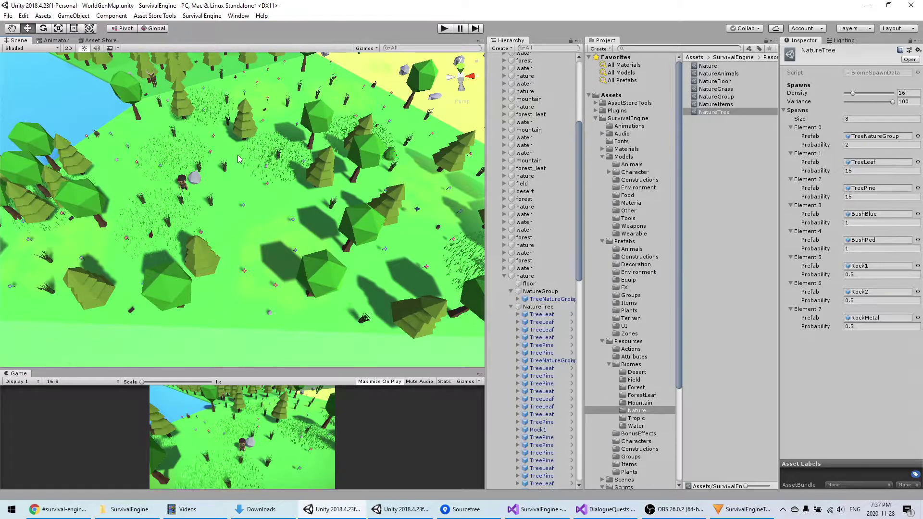
right_drag(238, 158, 922, 198)
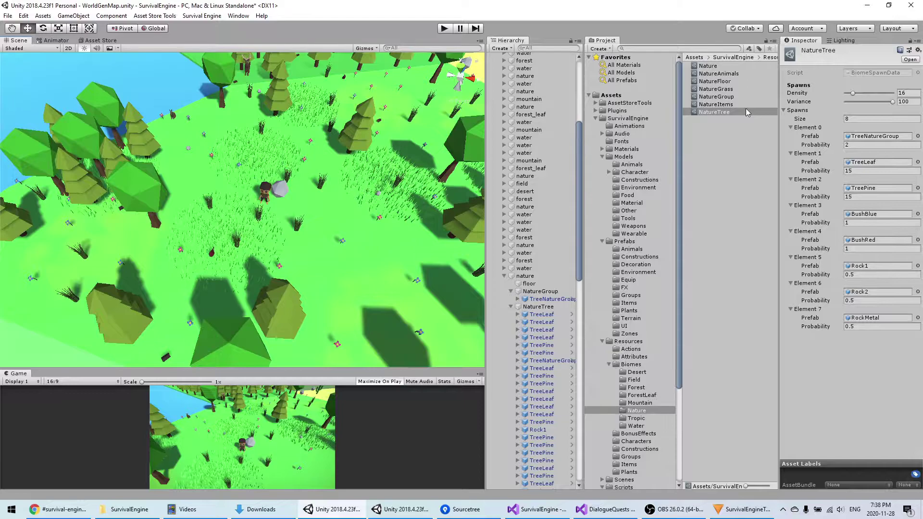
click(719, 75)
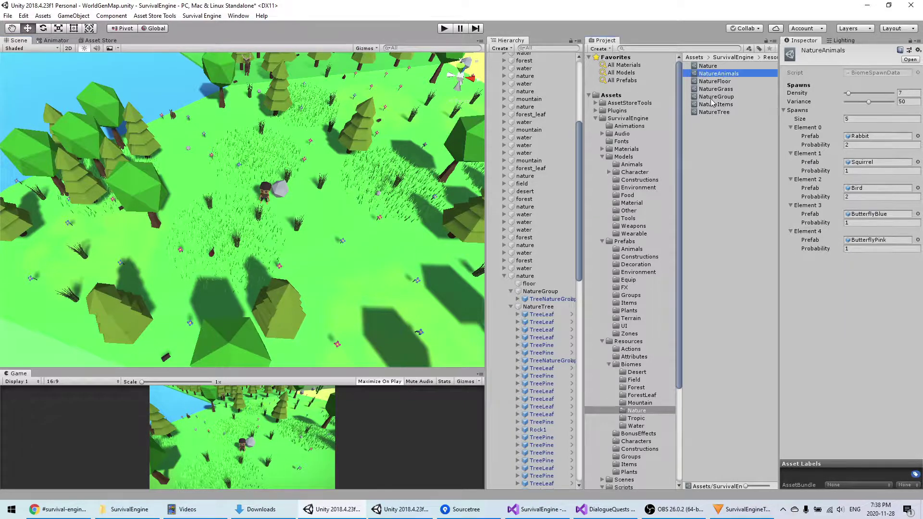
click(717, 83)
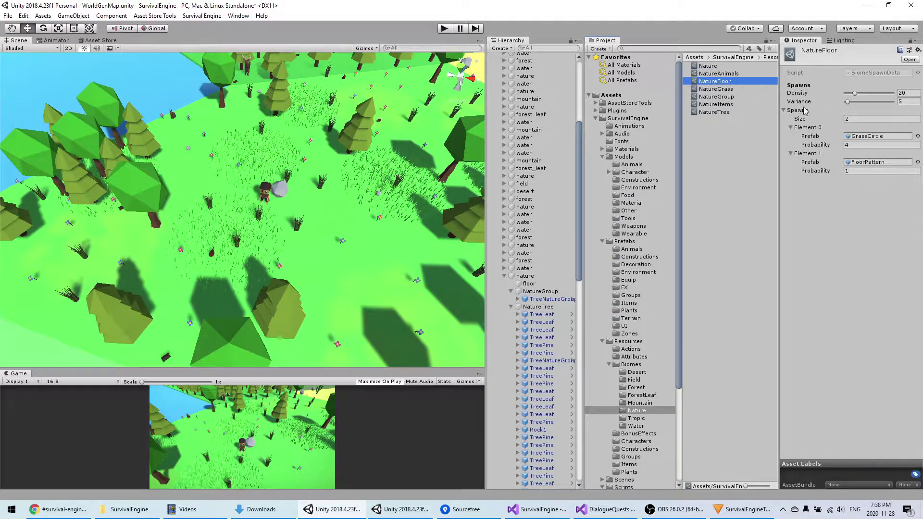
click(730, 91)
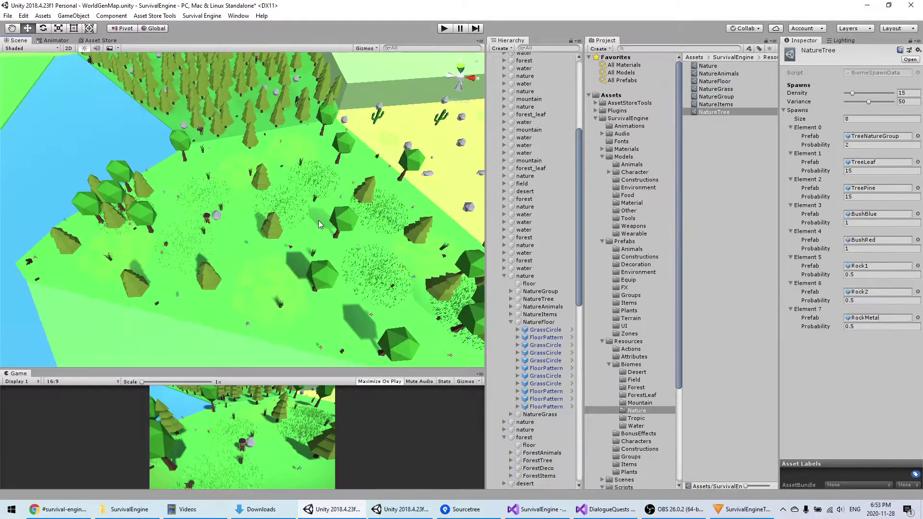
Step: Set the NatureTree spawn density to 83 and regenerate the nature zone's biome objects
middle_drag(318, 220, 307, 210)
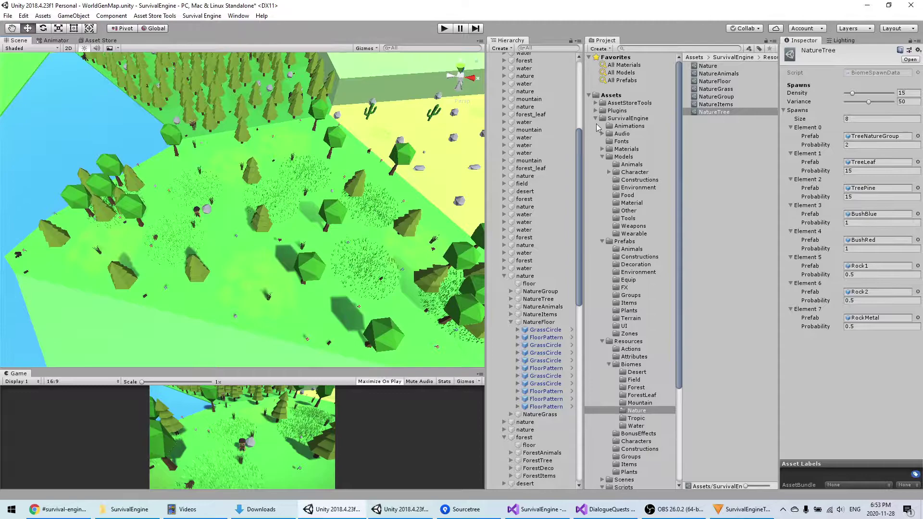
drag(852, 93, 884, 95)
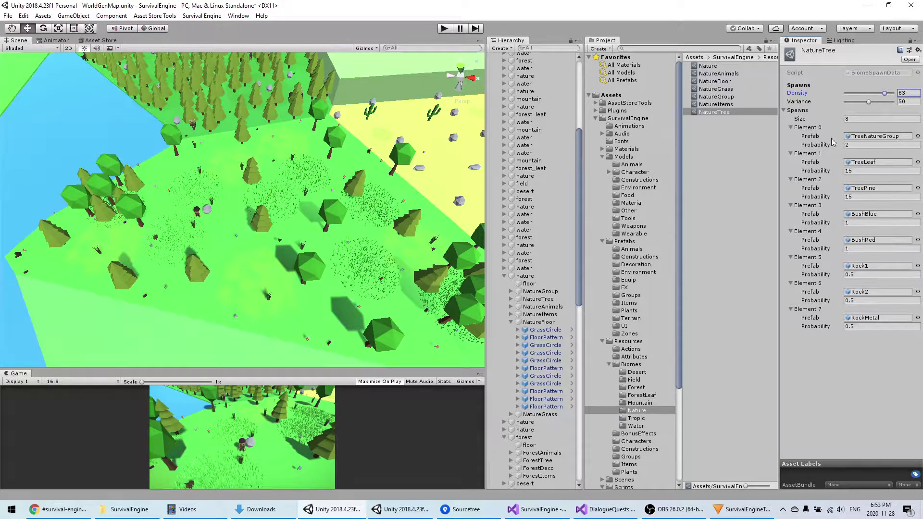
click(527, 277)
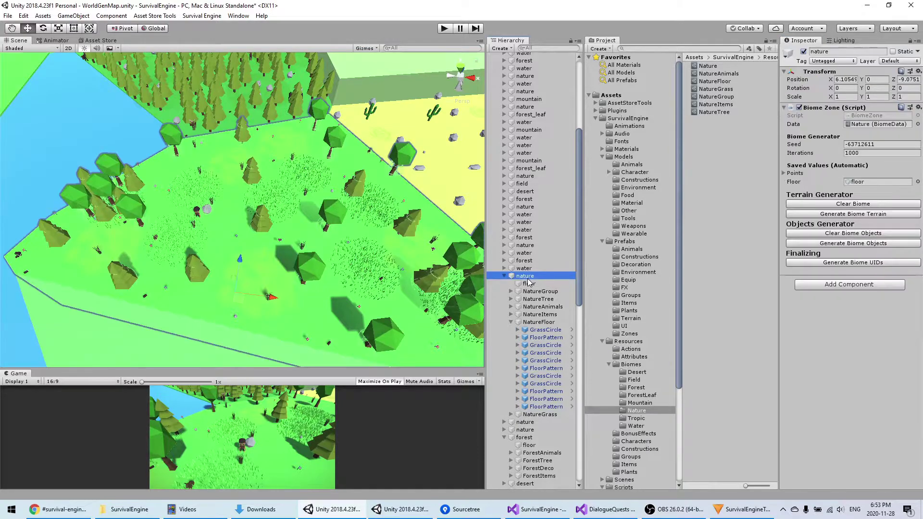
click(860, 244)
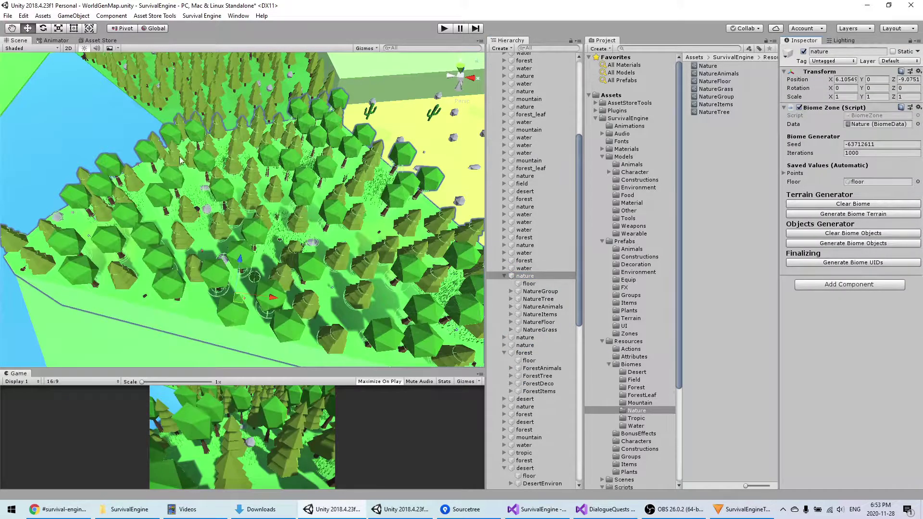
Step: Lower the NatureTree spawn density to 16 and regenerate the nature zone's biome objects
click(726, 112)
drag(870, 95, 854, 97)
click(524, 276)
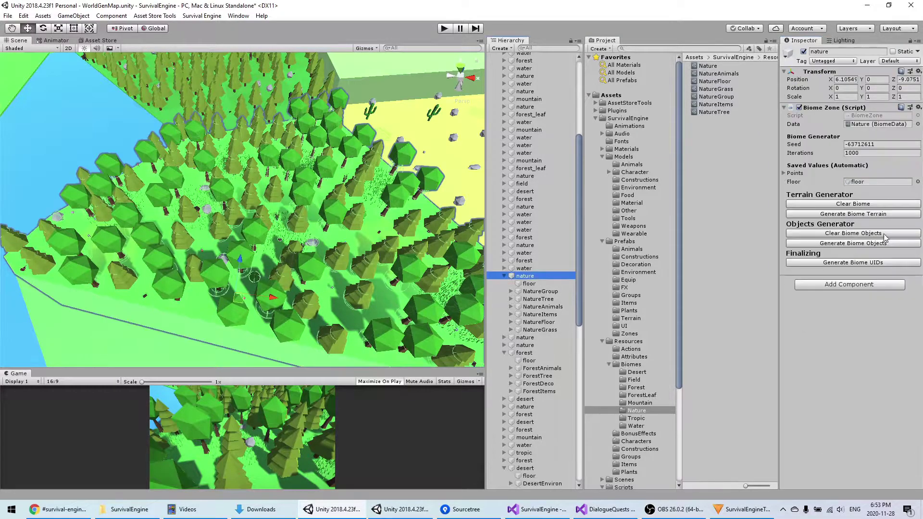
click(854, 244)
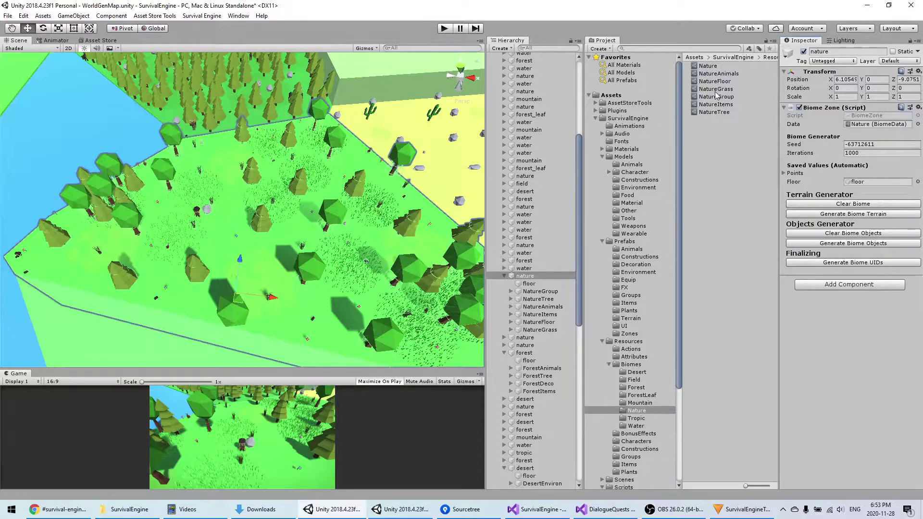
Step: Set the NatureTree spawn variance to 100, regenerate the nature zone's biome objects and examine how the trees are spread
click(731, 113)
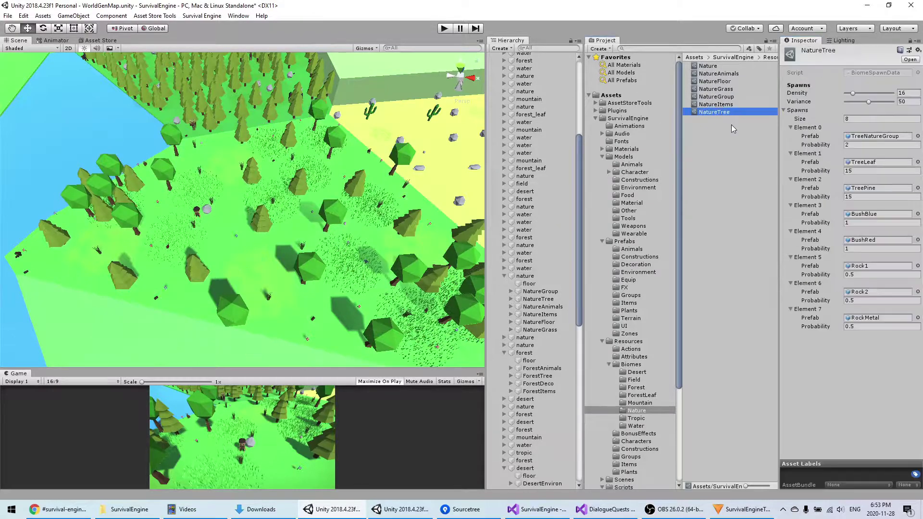
click(869, 102)
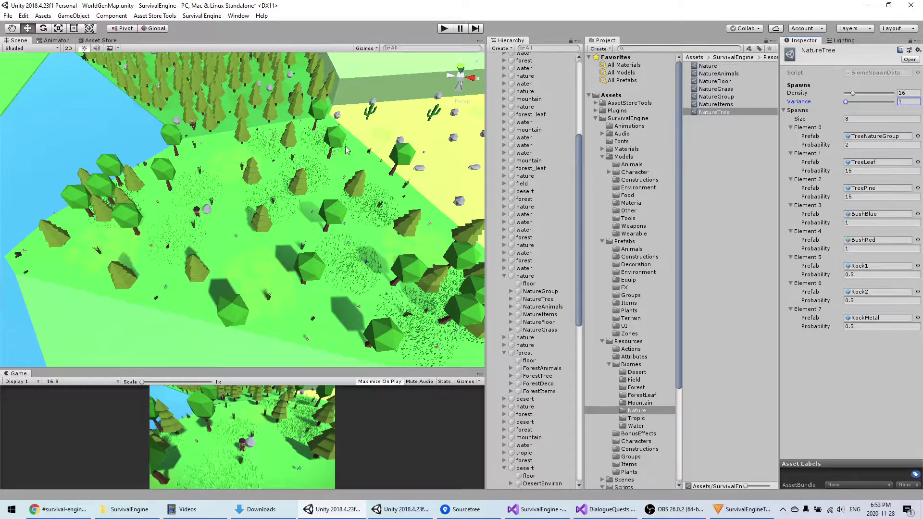
drag(848, 106, 912, 102)
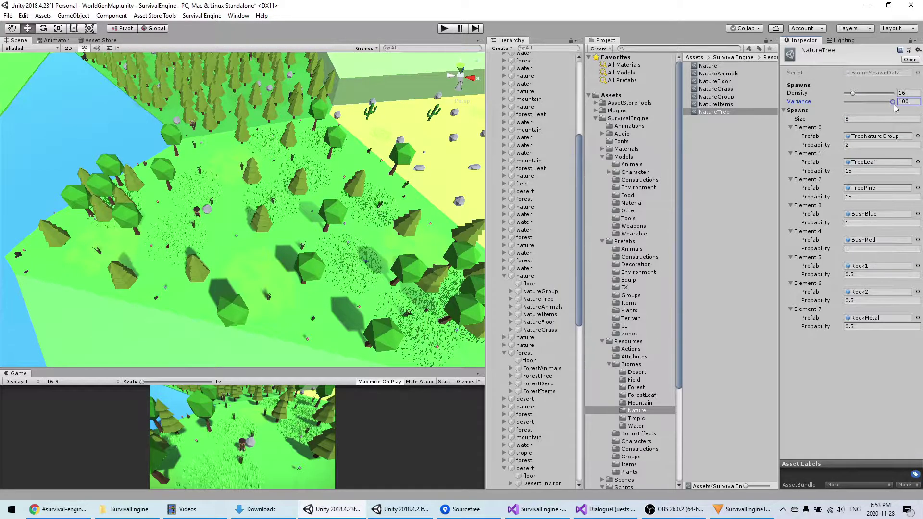
click(532, 277)
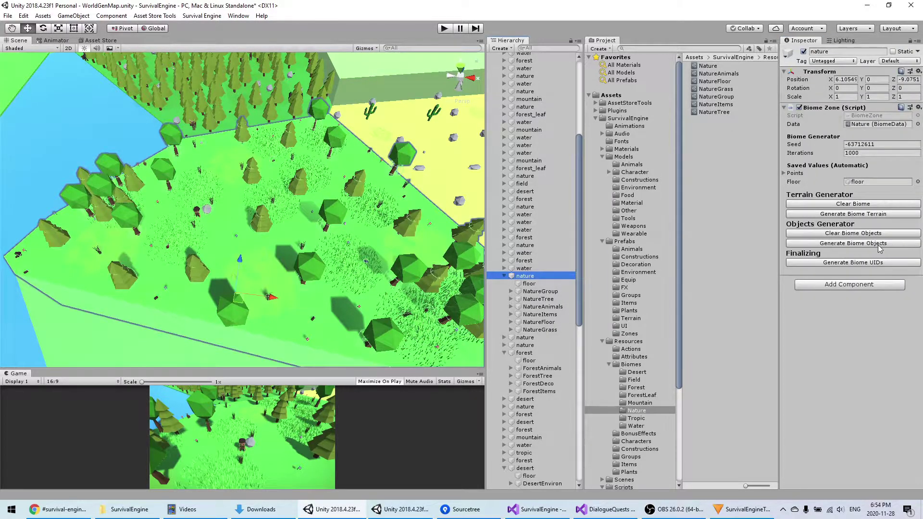
click(879, 244)
scroll(241, 246, down, 5)
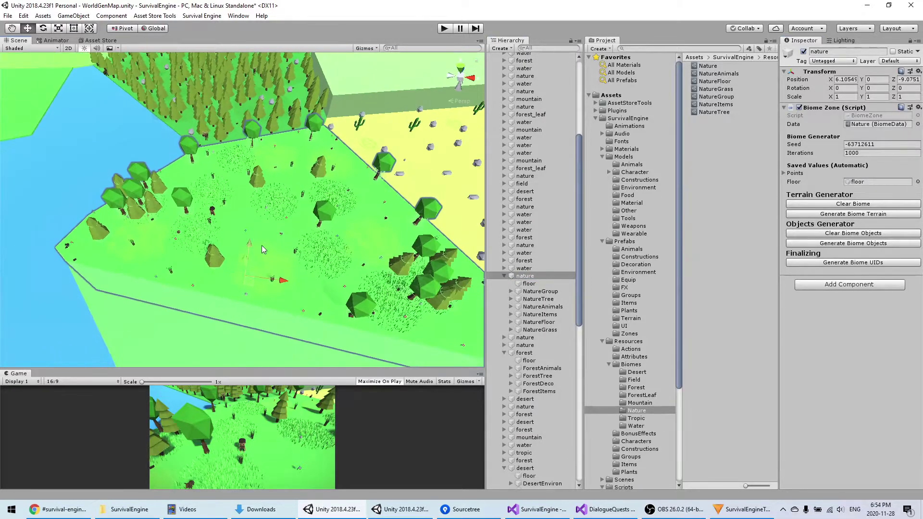
alt+drag(241, 247, 277, 260)
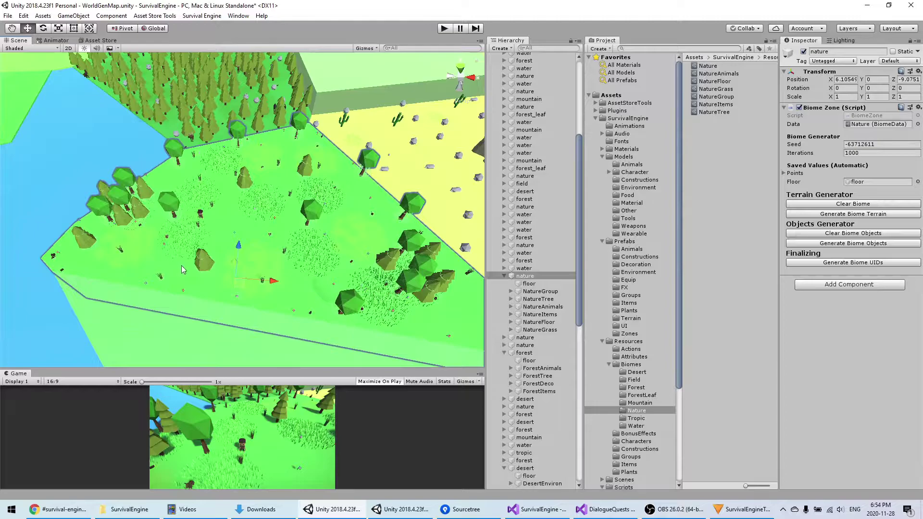
middle_drag(198, 235, 231, 229)
scroll(149, 205, up, 3)
Step: Select the TreeNatureGroup cluster beside the water and move it to the tree cluster at the opposite end of the nature zone
click(167, 217)
click(529, 284)
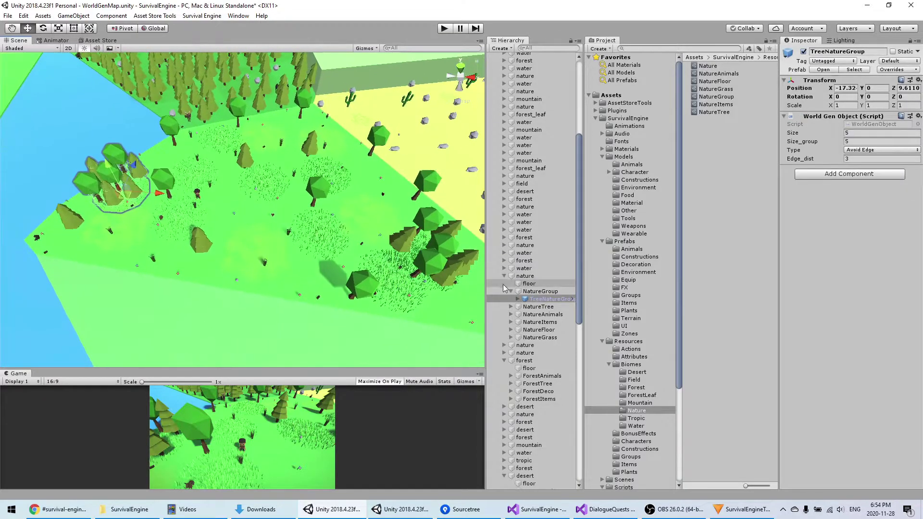
click(532, 291)
click(525, 299)
right_drag(310, 290, 302, 285)
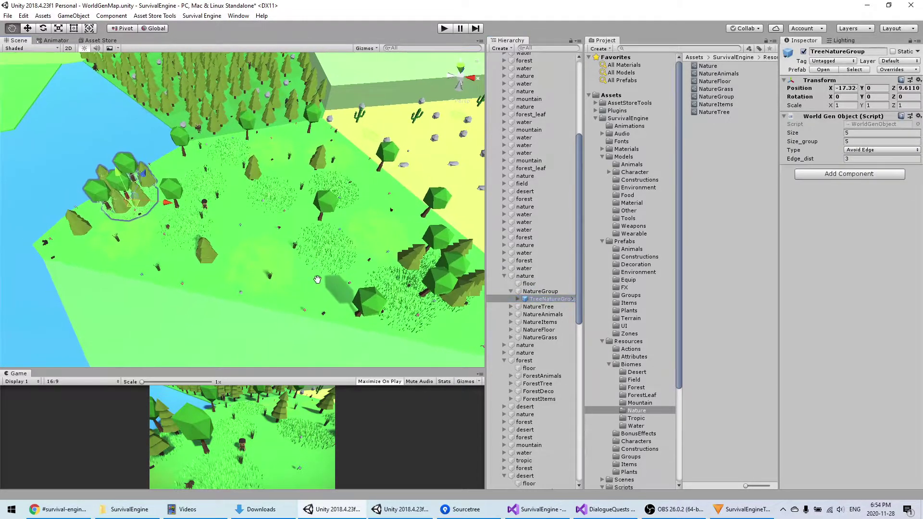
middle_drag(302, 284, 273, 284)
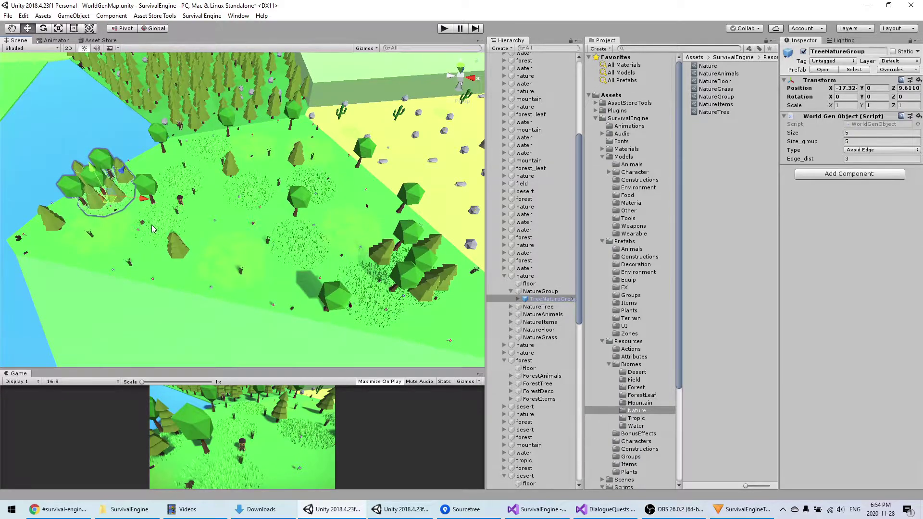
drag(108, 197, 475, 270)
middle_drag(459, 287, 328, 276)
middle_drag(128, 218, 301, 255)
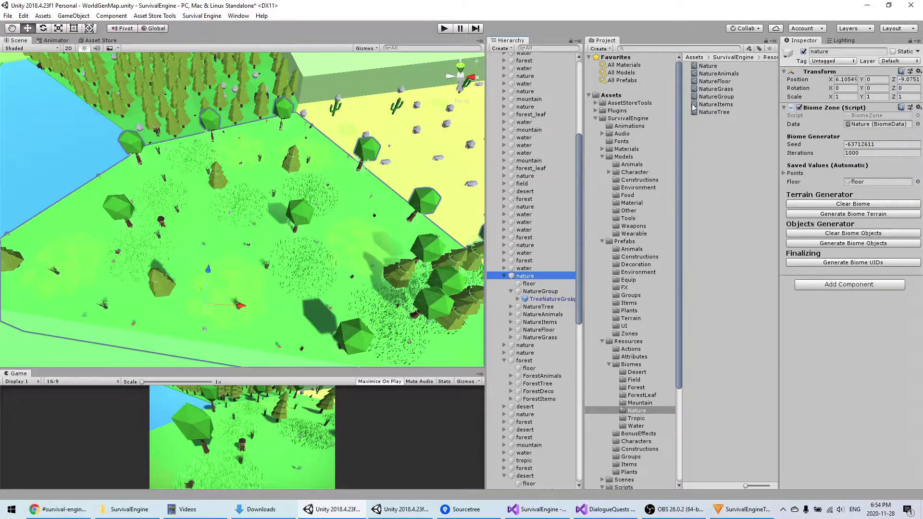
Step: Delete the NatureGroup entry from the Nature biome's spawn list and regenerate the nature zone's biome objects
click(723, 96)
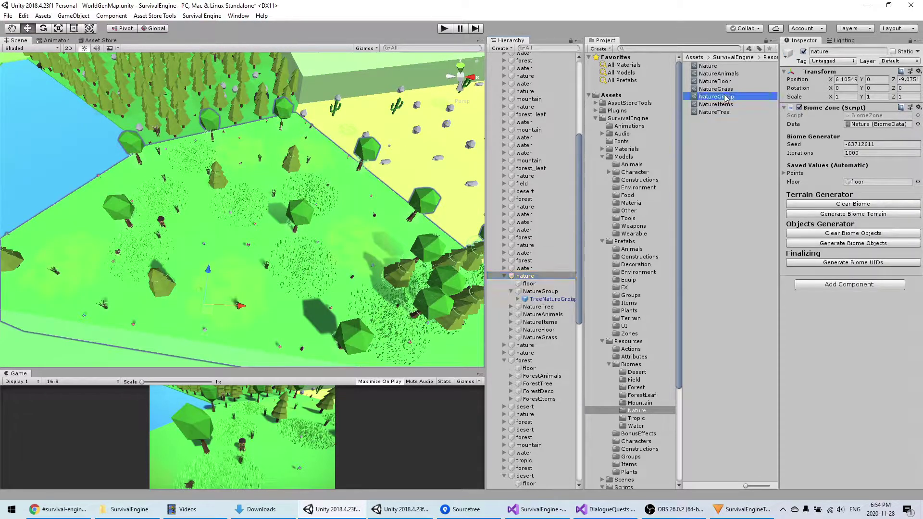
click(720, 66)
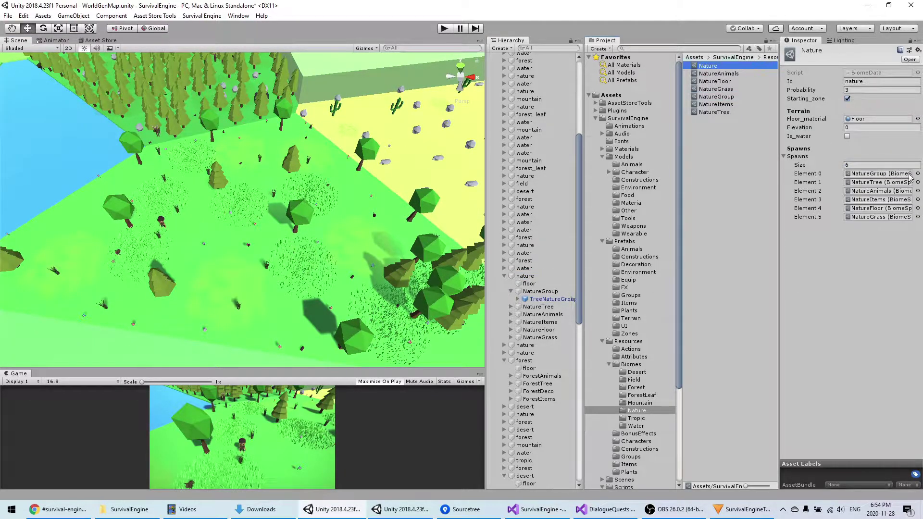
right_click(811, 175)
click(819, 194)
right_click(812, 175)
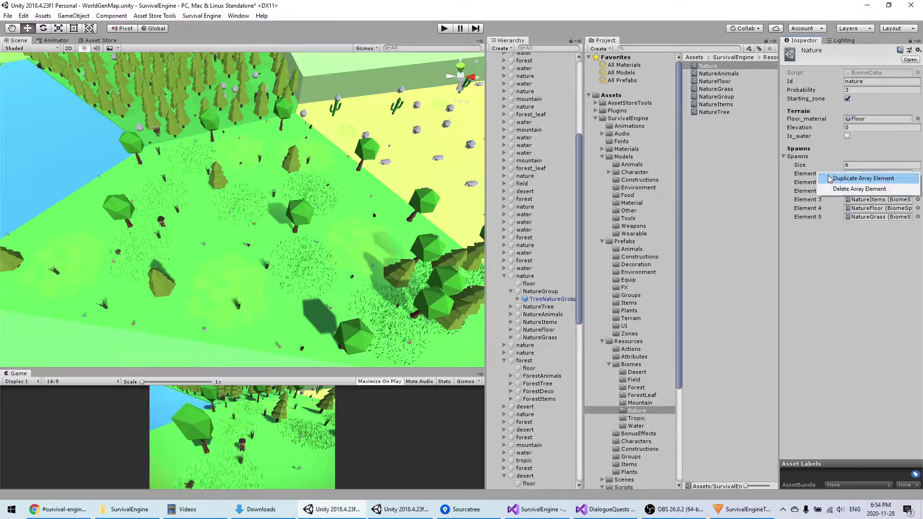
click(842, 191)
click(525, 276)
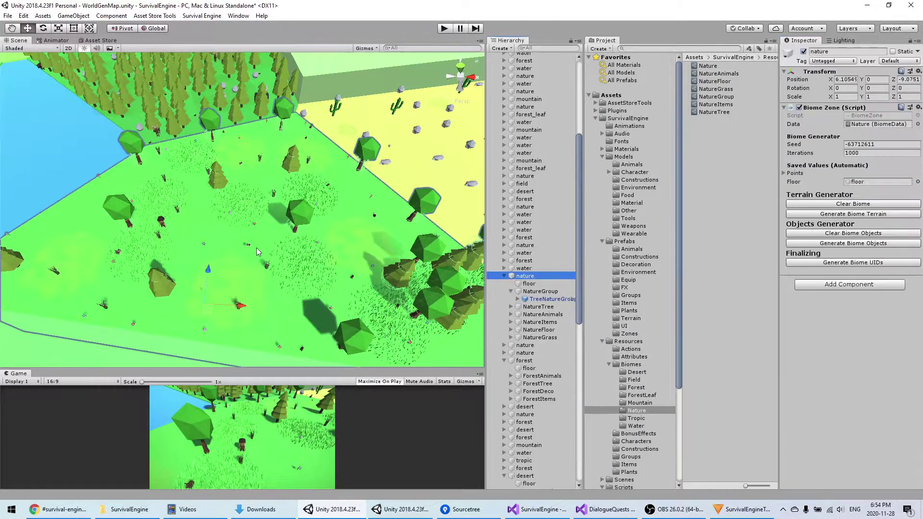
key(f)
click(844, 244)
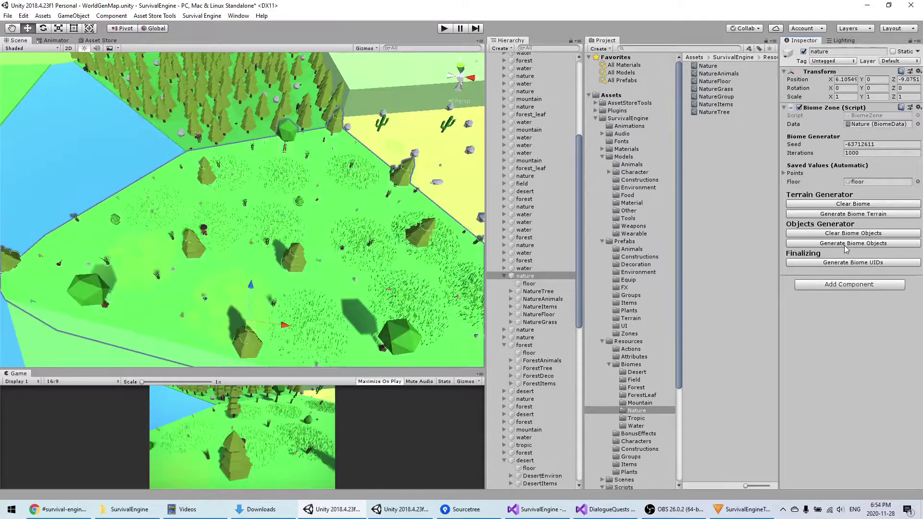
middle_drag(395, 301, 377, 292)
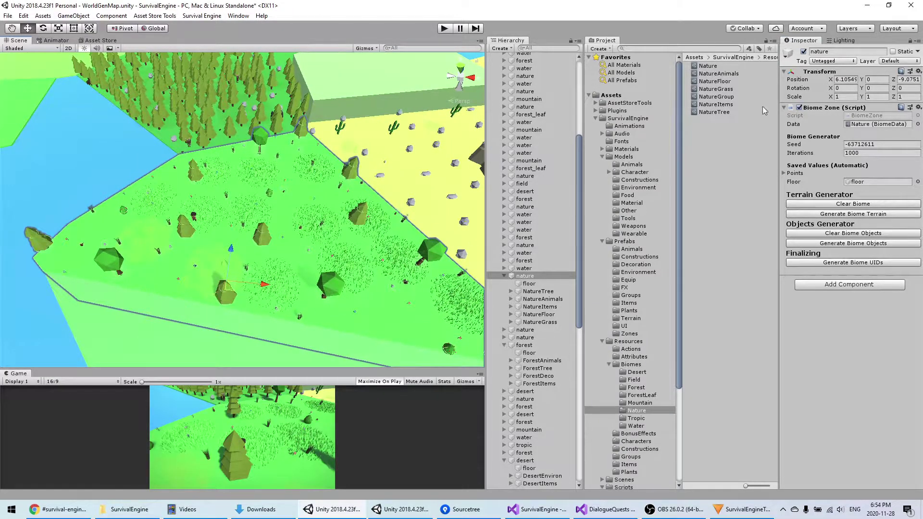
Step: Reopen the NatureTree spawn data, generate the nature zone's biome objects again and examine the new layout
click(714, 112)
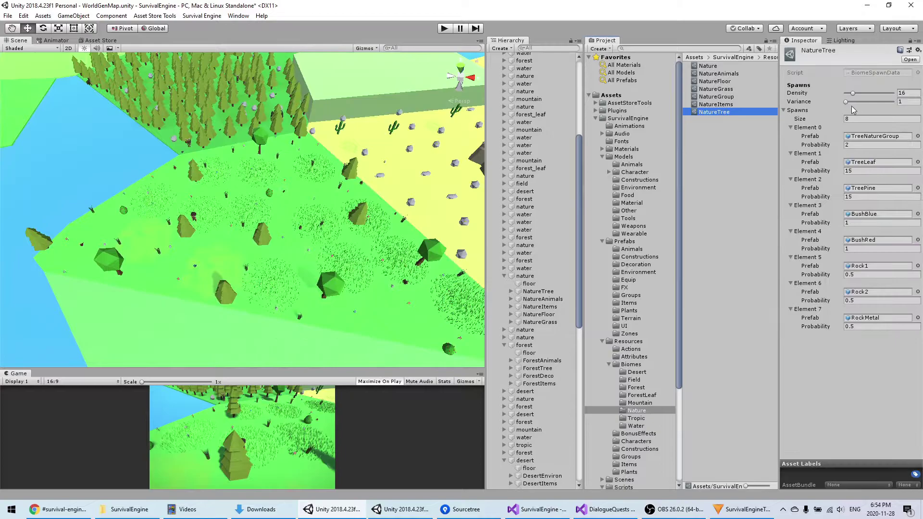
click(524, 276)
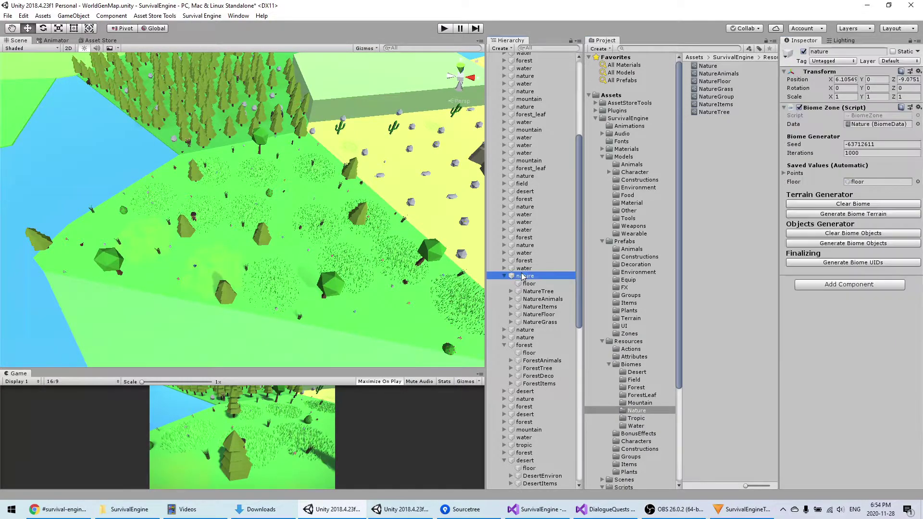
click(863, 242)
scroll(292, 158, down, 2)
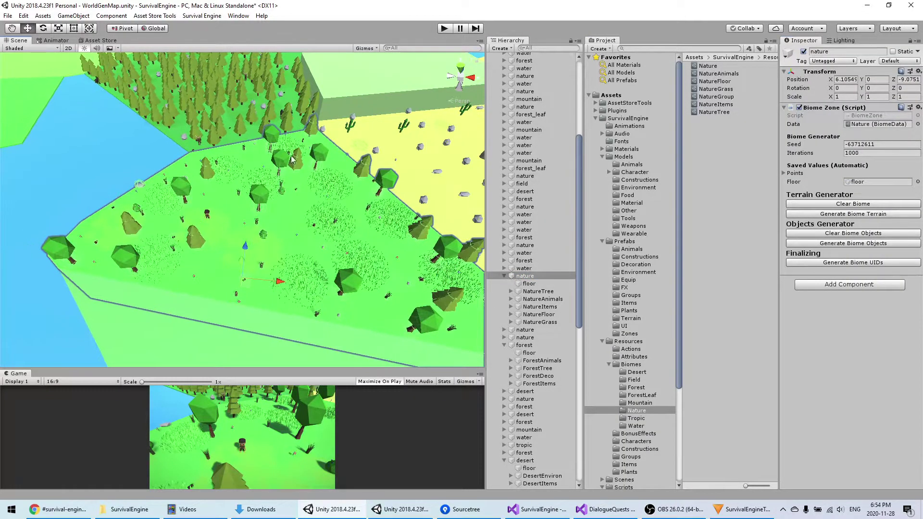
right_drag(309, 215, 305, 214)
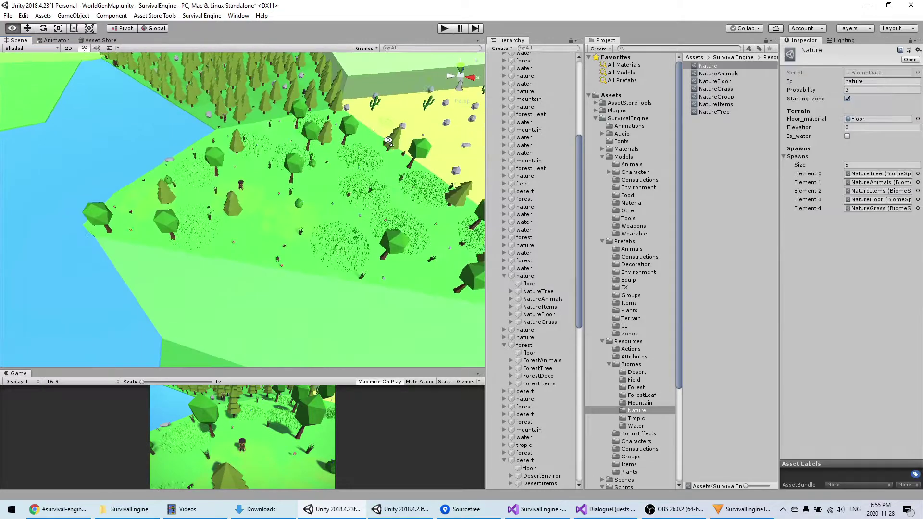
right_drag(358, 185, 366, 181)
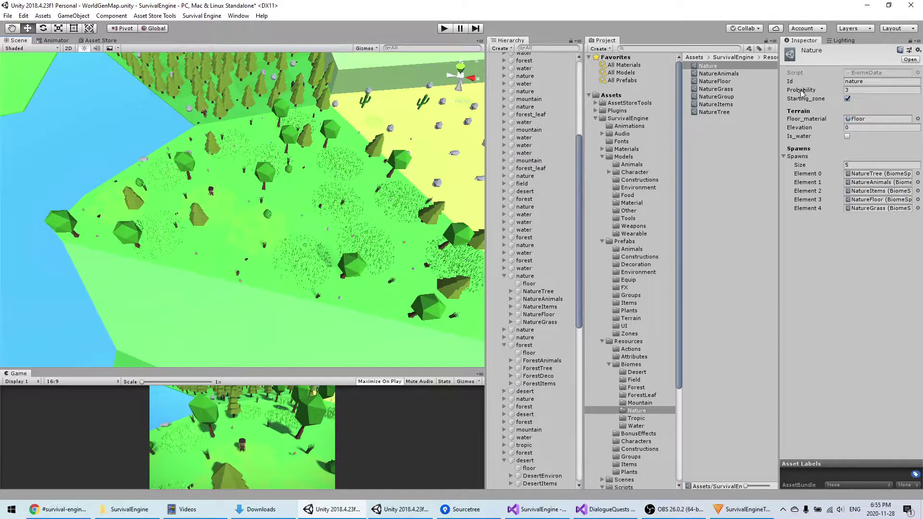
Step: Examine how the Nature biome's trees, grass and items are laid out across the generated nature zone, from far and near
scroll(190, 261, down, 5)
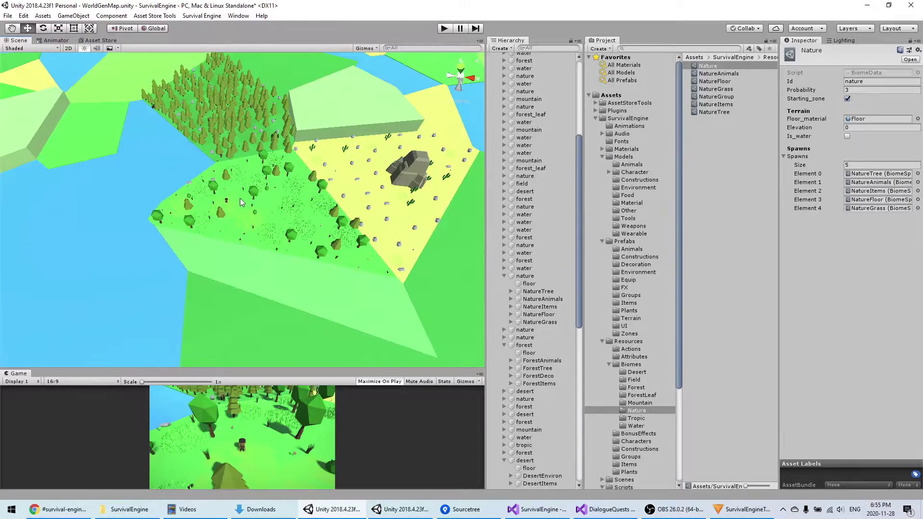
scroll(242, 202, up, 5)
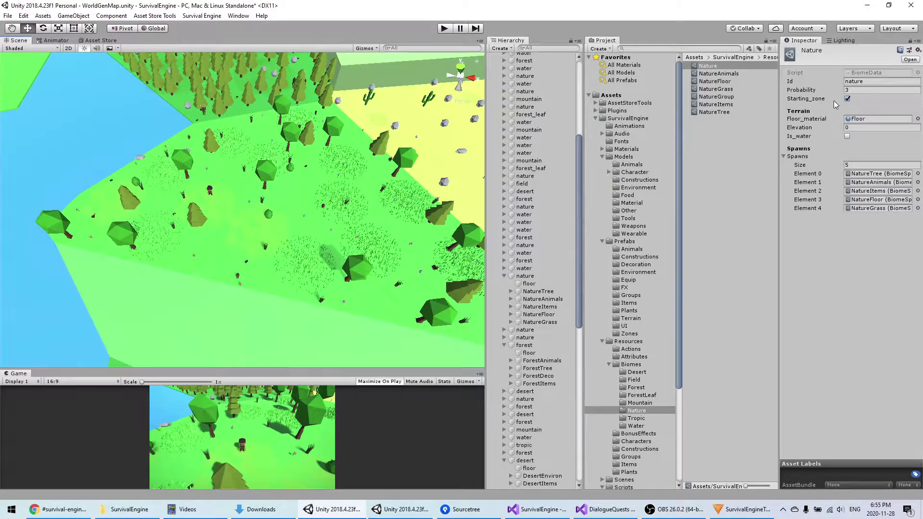
scroll(265, 245, up, 5)
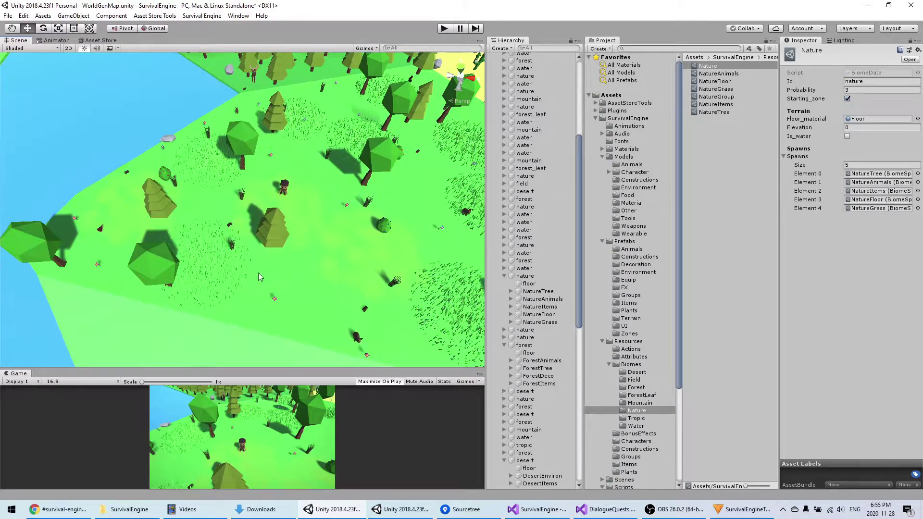
middle_drag(262, 235, 174, 174)
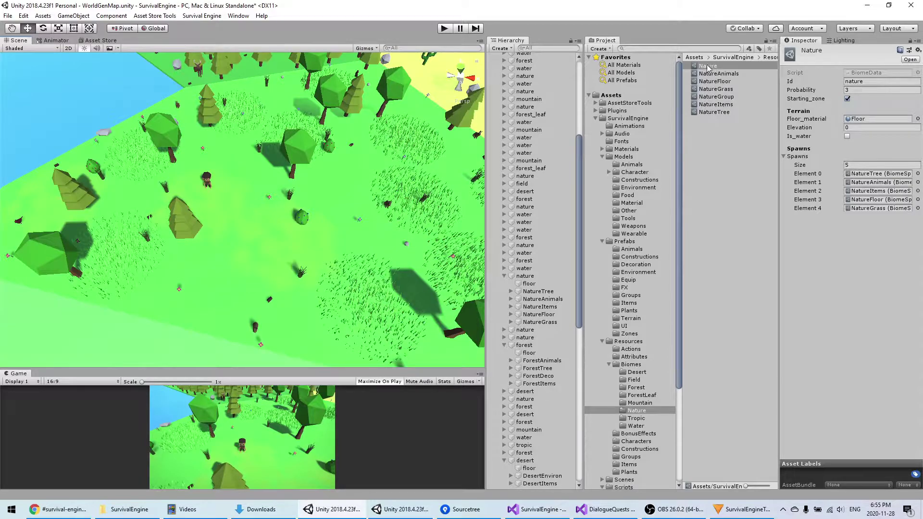
scroll(264, 215, down, 4)
middle_drag(263, 214, 175, 196)
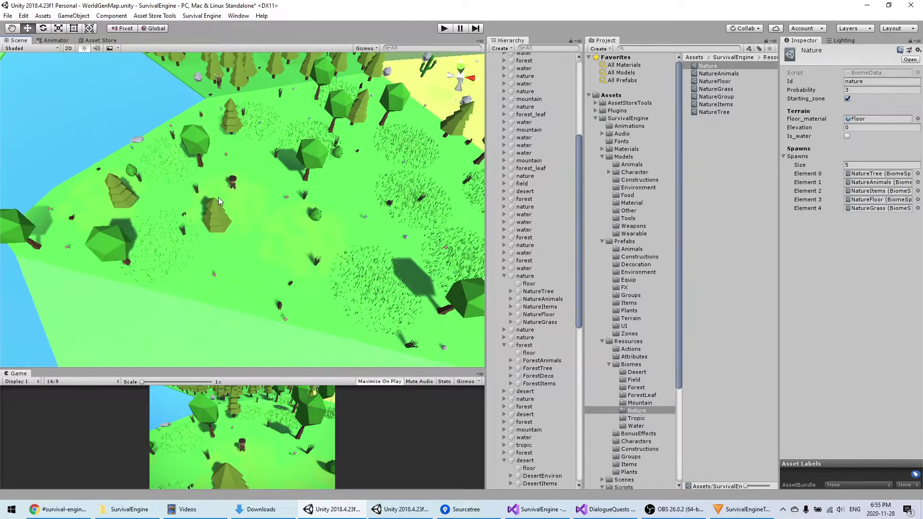
middle_drag(432, 194, 325, 189)
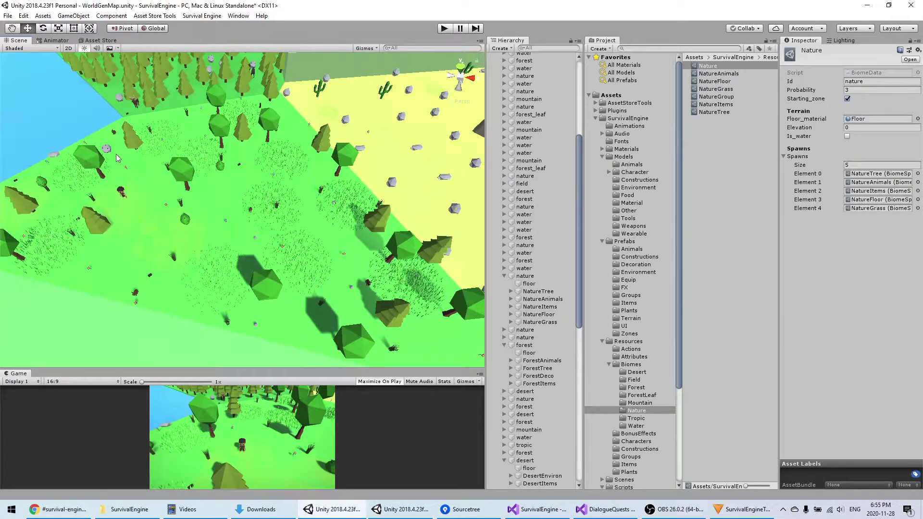
middle_drag(118, 158, 384, 144)
scroll(375, 148, up, 5)
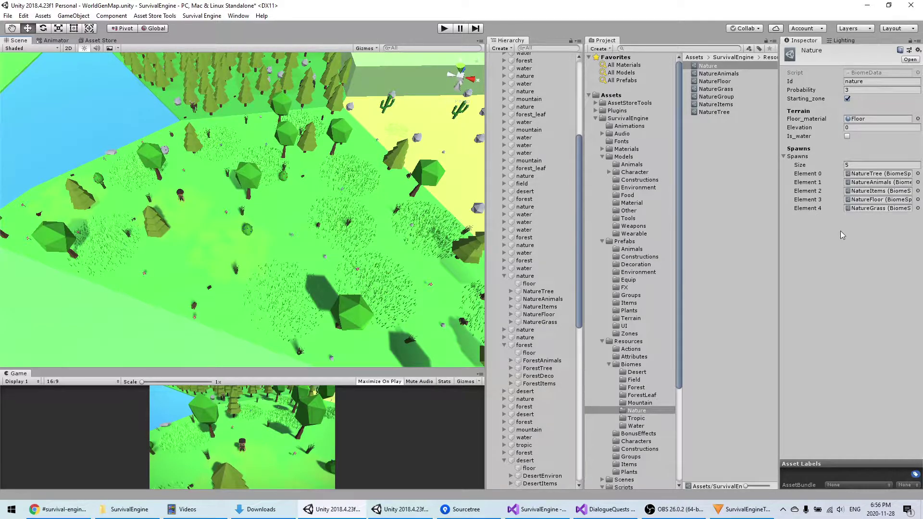
Step: In the NatureGrass spawn data, set the density to 42 and the FlowerBlue probability to 5
right_drag(332, 222, 275, 218)
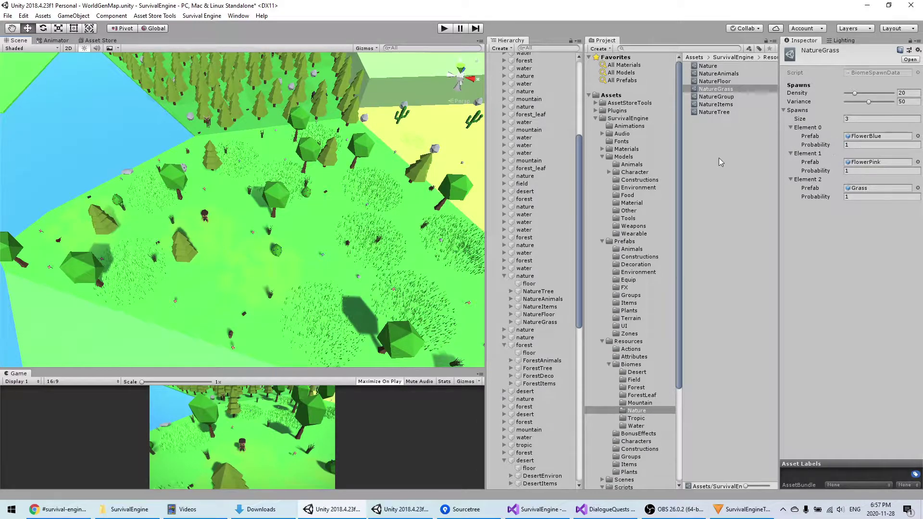
mouse_move(337, 219)
right_down()
mouse_move(377, 220)
mouse_move(328, 229)
right_up()
middle_drag(328, 229, 322, 188)
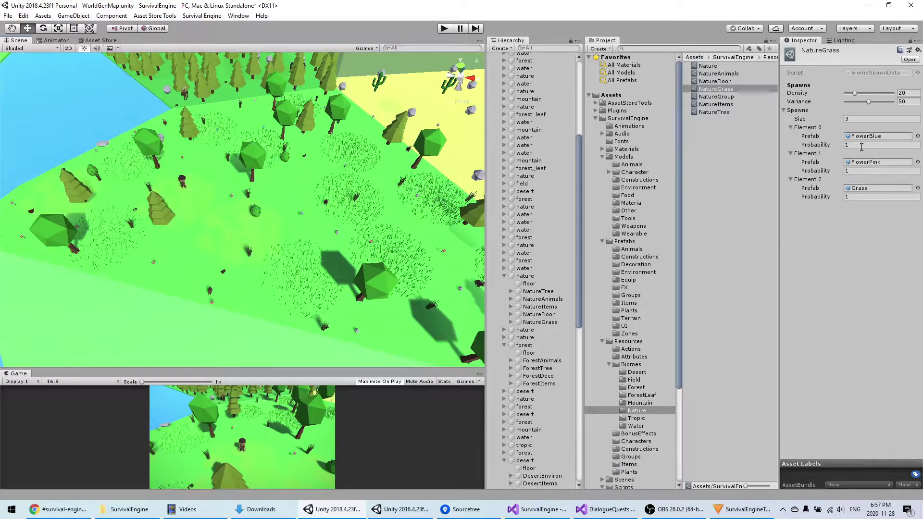
drag(855, 93, 865, 94)
click(859, 145)
text(5)
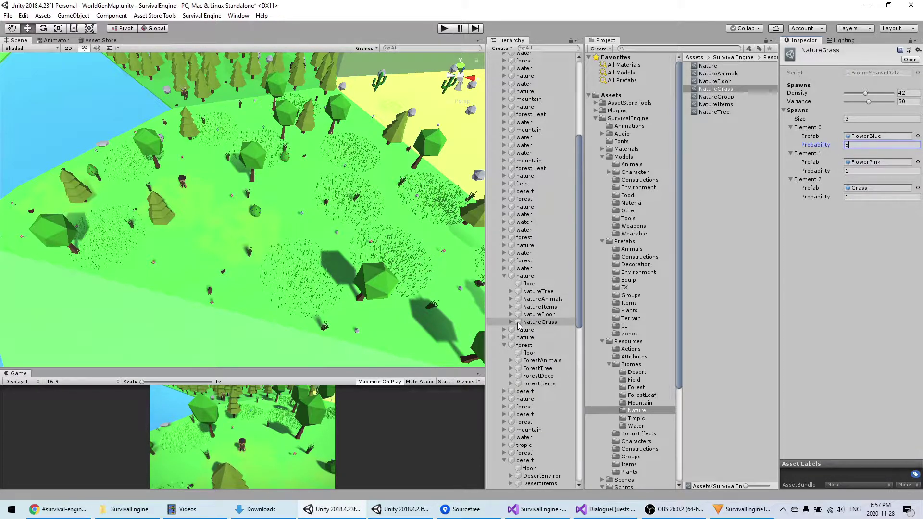
Step: Regenerate the nature zone's biome objects and examine the flowers among the grass up close
click(528, 279)
click(865, 243)
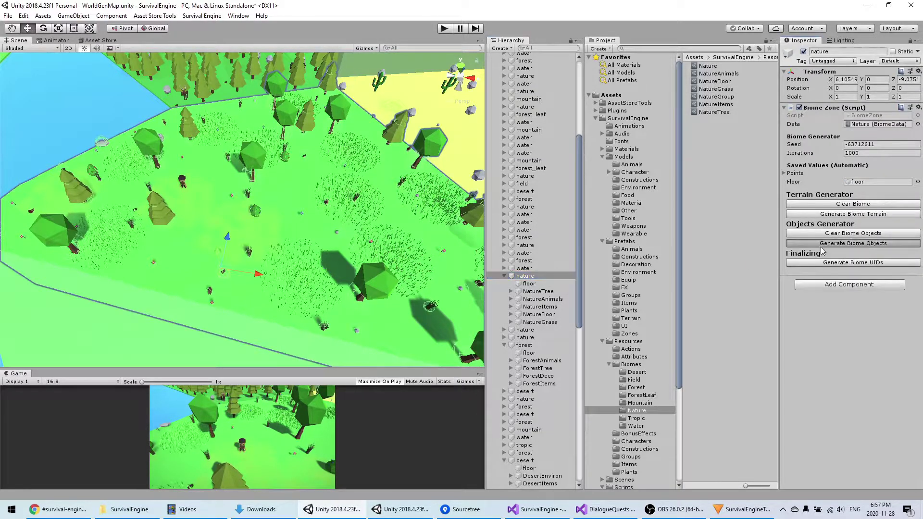
scroll(262, 242, up, 10)
scroll(270, 236, down, 6)
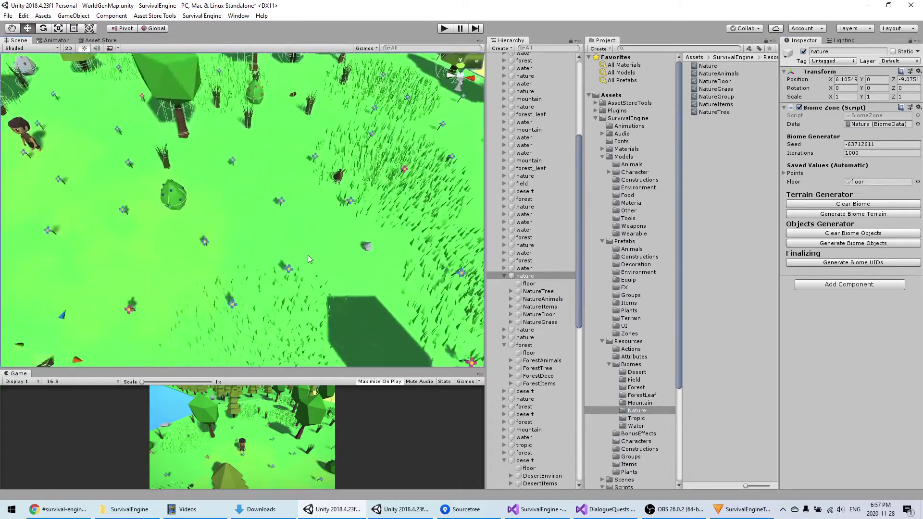
Step: Set the NatureGrass probabilities to 1 for FlowerBlue and 5 for FlowerPink, and regenerate the nature zone's biome objects
click(727, 91)
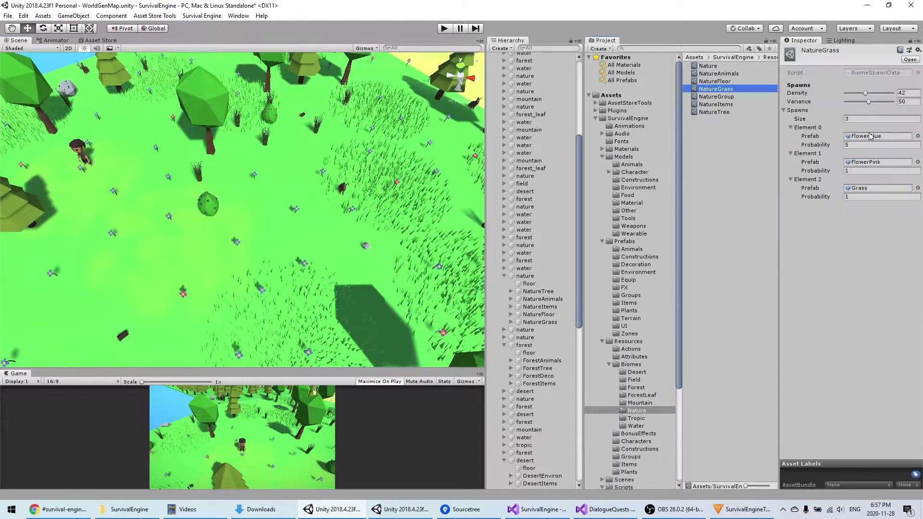
click(859, 146)
text(1)
click(856, 172)
text(5)
click(525, 275)
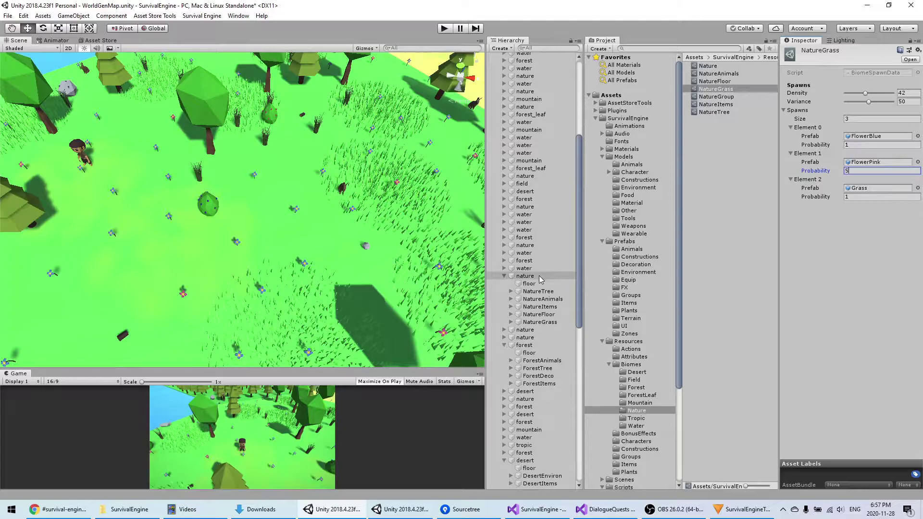
click(841, 244)
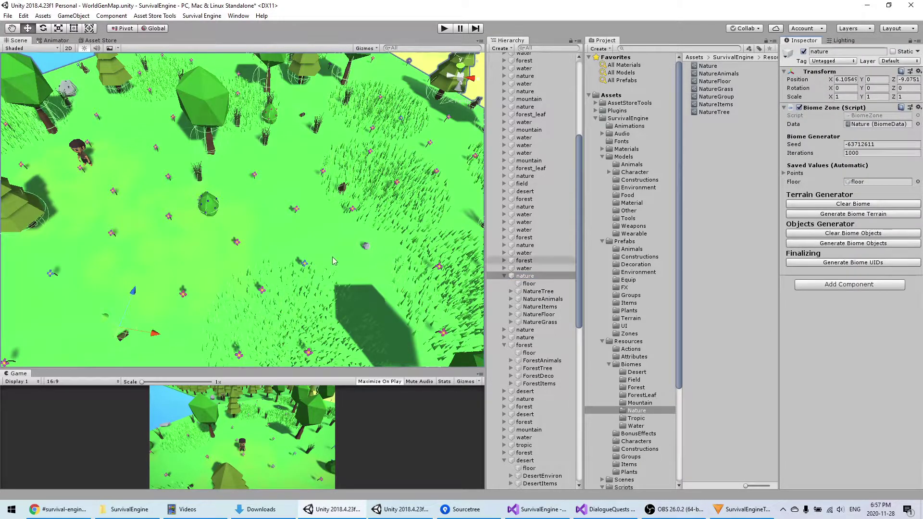
right_drag(239, 260, 236, 245)
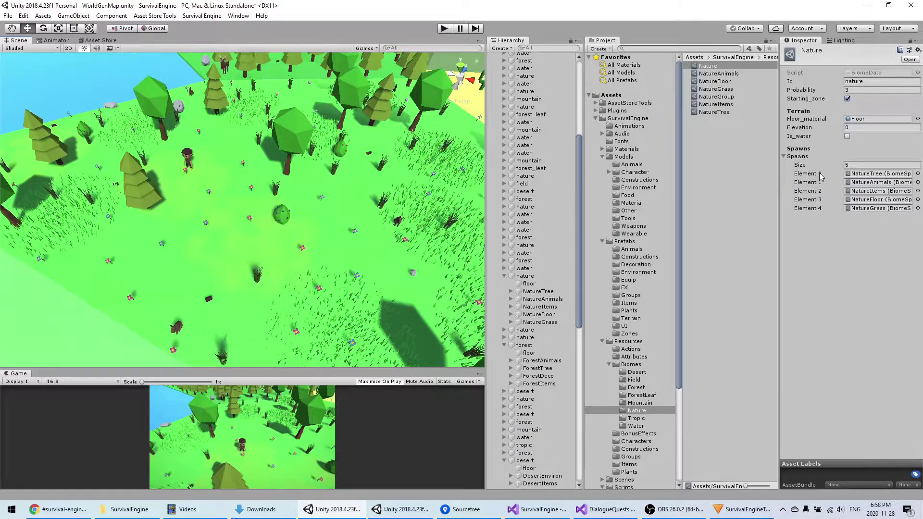
Step: Duplicate the first spawn entry of the Nature biome and assign NatureGroup to Element 0
right_click(820, 176)
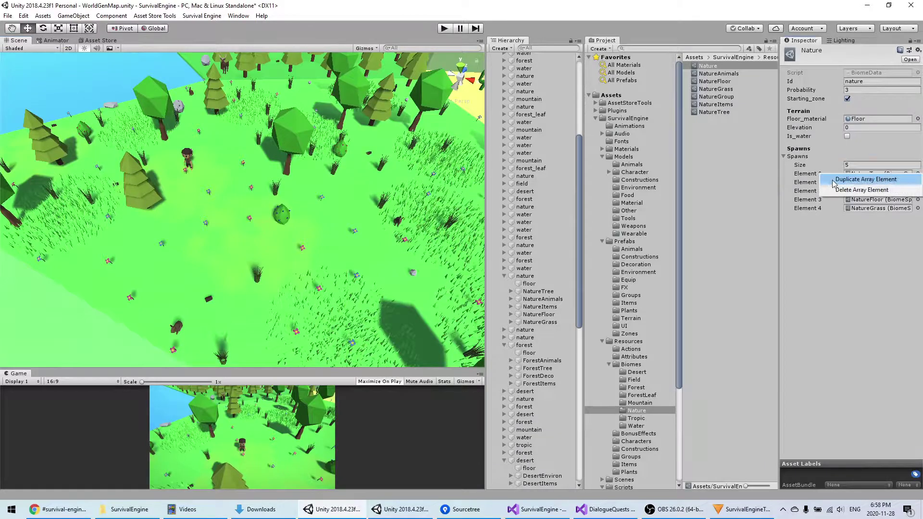
click(860, 179)
click(917, 174)
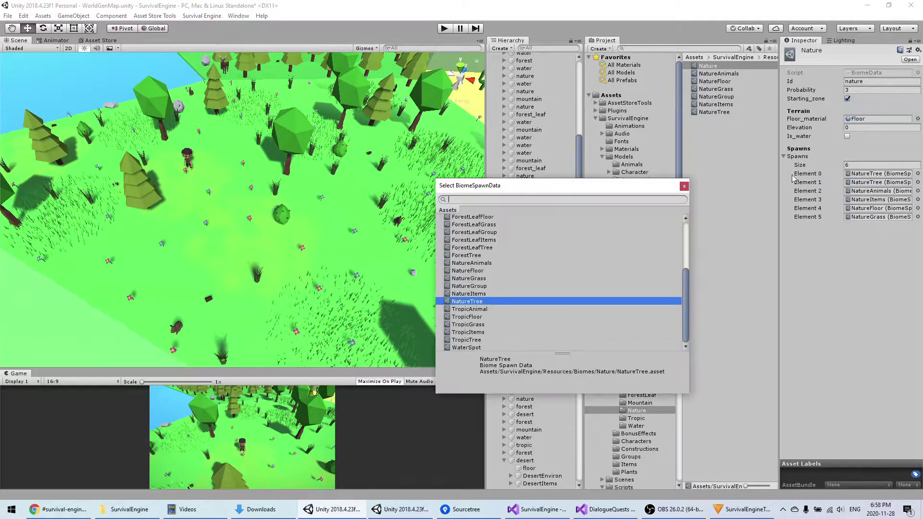
double_click(491, 285)
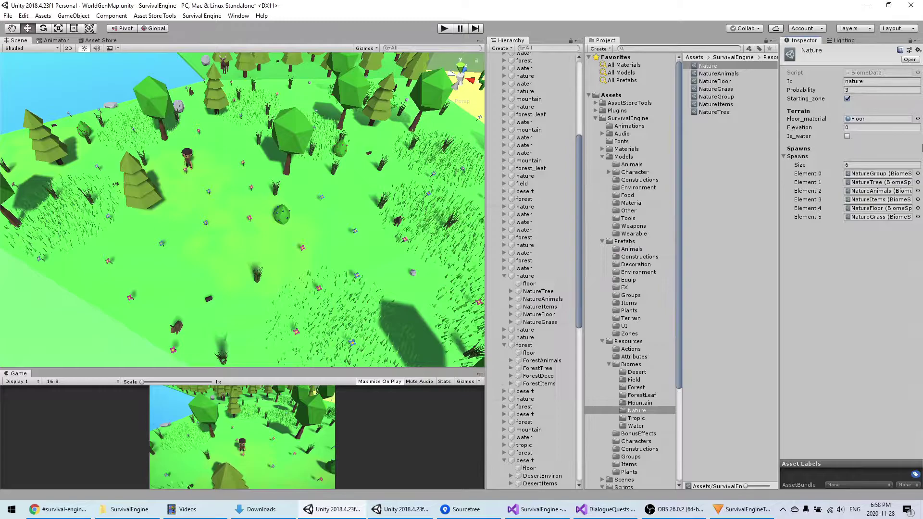
click(867, 175)
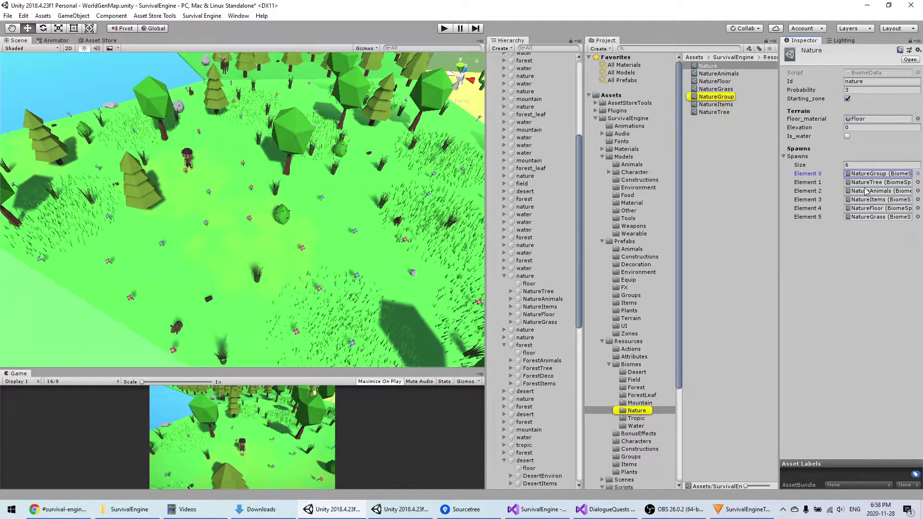
alt+drag(289, 216, 258, 211)
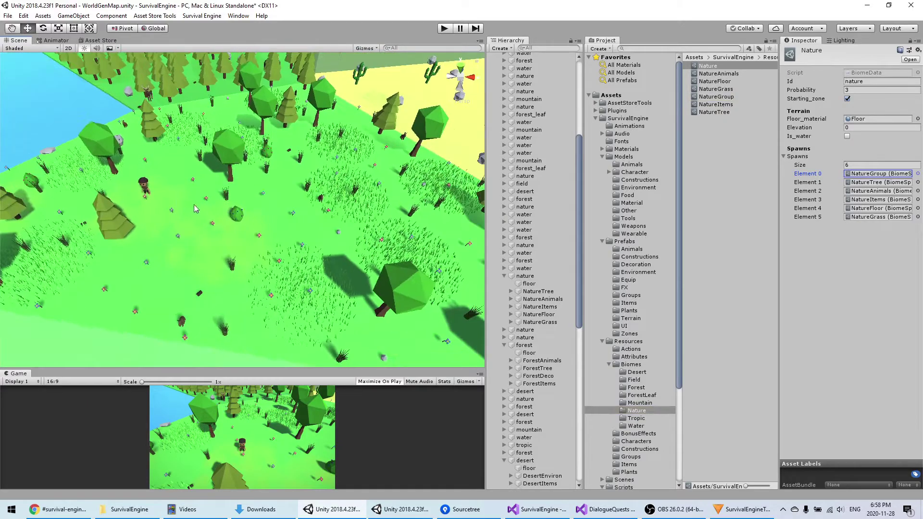
alt+drag(344, 138, 214, 203)
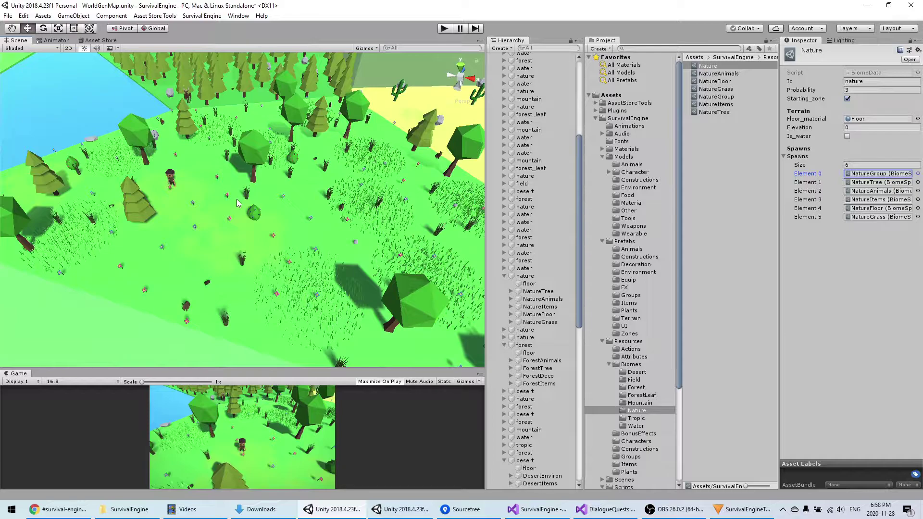
Step: Review the NatureGroup spawn data and regenerate the nature zone's biome objects with it
click(716, 97)
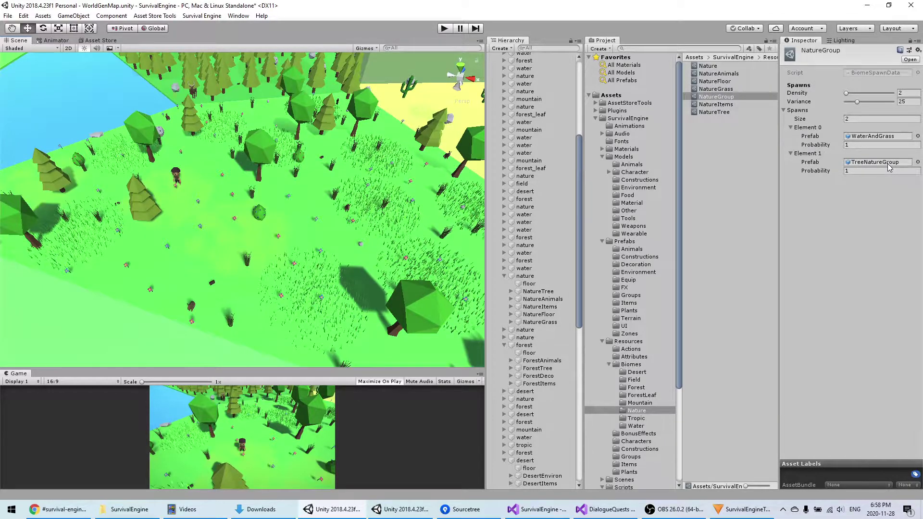
click(526, 276)
click(852, 242)
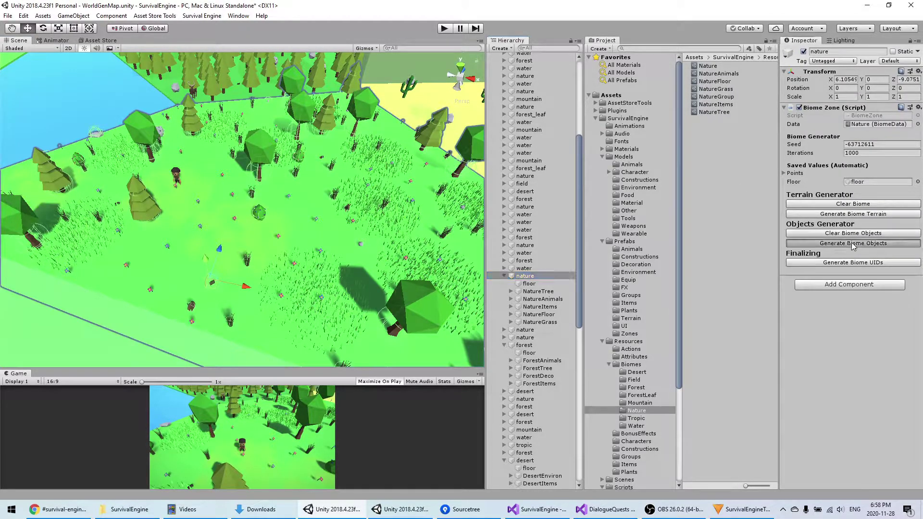
scroll(226, 245, down, 3)
middle_drag(226, 245, 373, 312)
Step: Select the TreeNatureGroup cluster beside the water and move it along the shore to X -15.45, Z 12.15
click(232, 235)
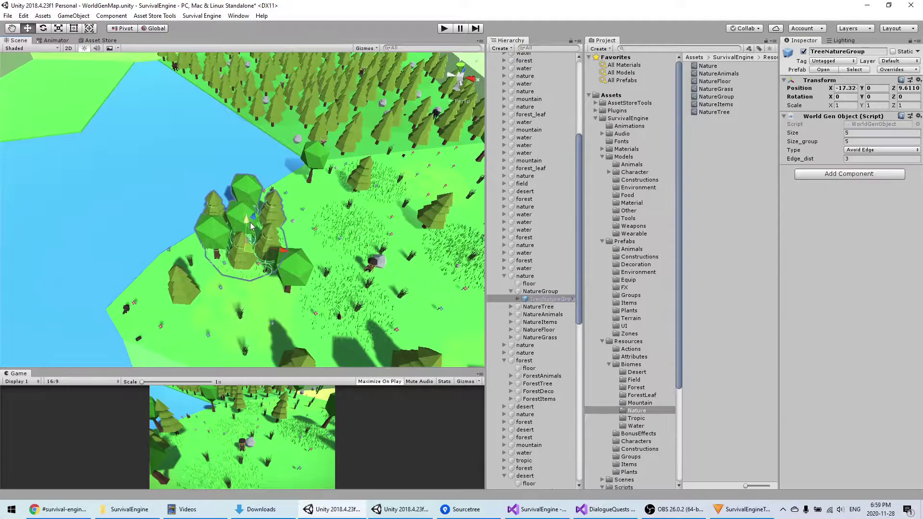
click(531, 299)
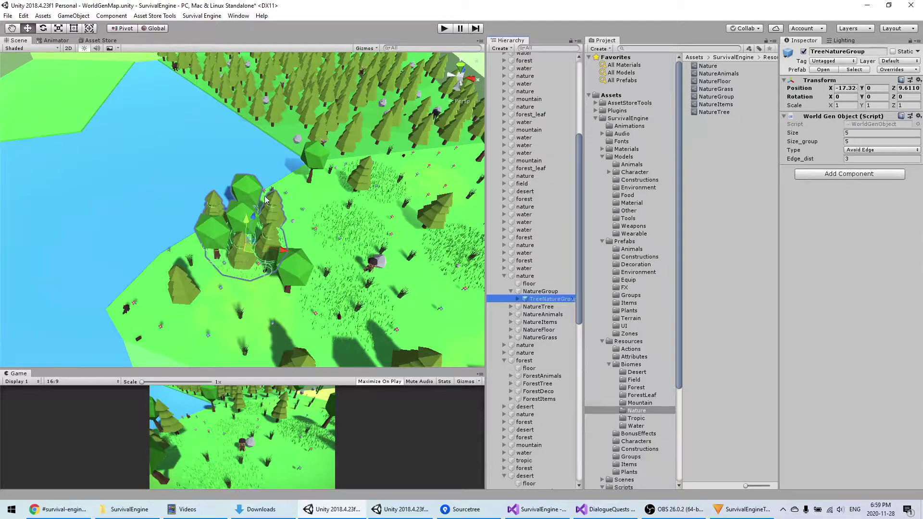
drag(247, 250, 278, 219)
scroll(278, 220, up, 5)
right_drag(242, 220, 277, 216)
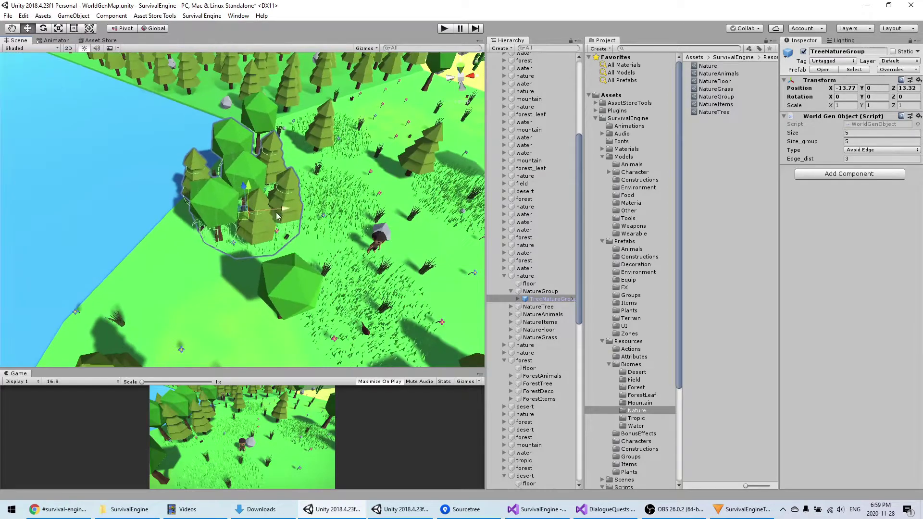
drag(245, 220, 224, 235)
right_drag(288, 214, 258, 209)
scroll(281, 234, up, 3)
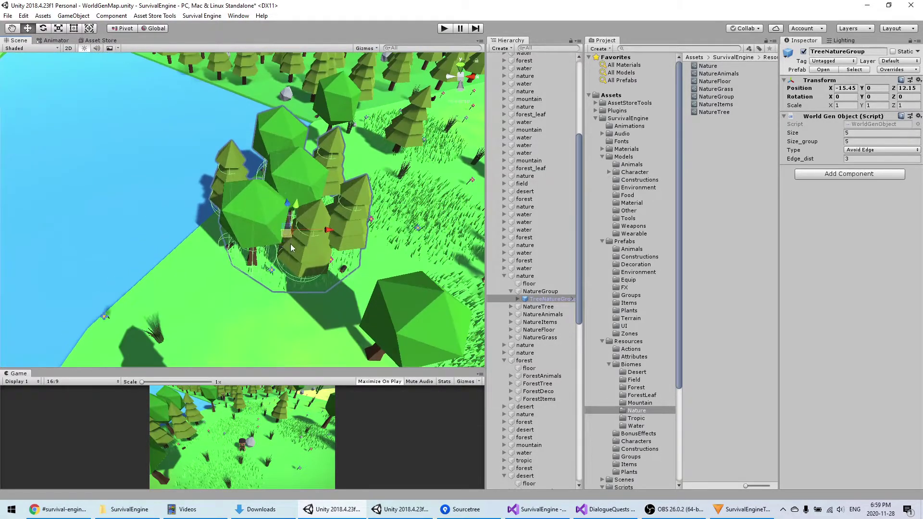
Step: Examine the TreeNatureGroup's World Gen Object settings and compare them with the components of a single TreePine nearby
scroll(290, 248, down, 2)
right_drag(291, 248, 276, 232)
scroll(279, 235, up, 4)
middle_drag(281, 237, 246, 242)
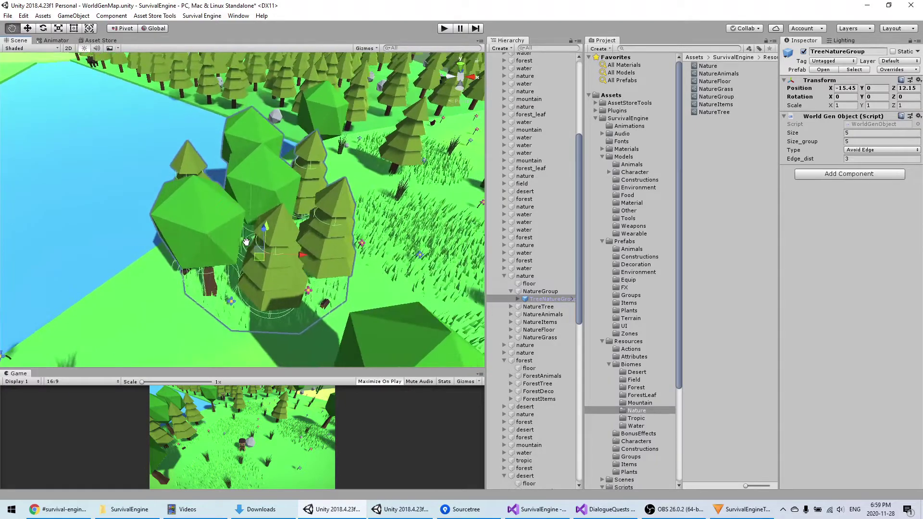
middle_drag(304, 256, 275, 248)
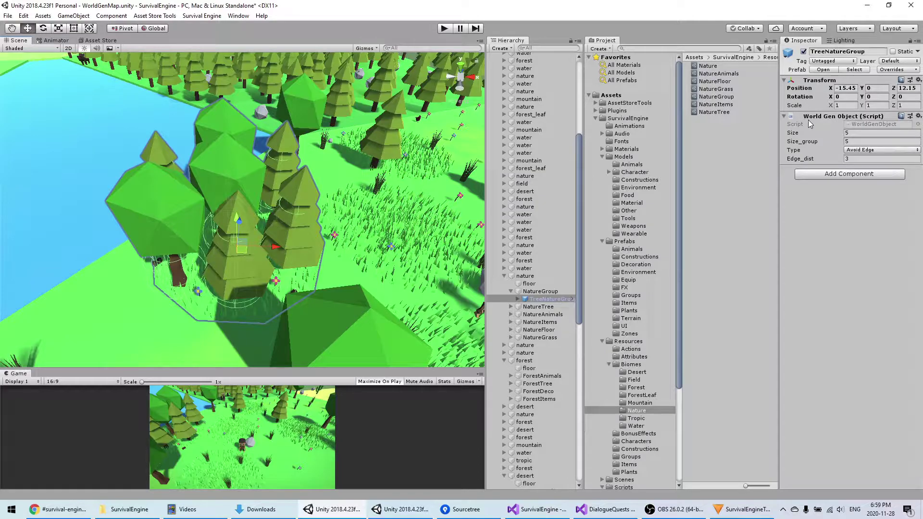
click(378, 137)
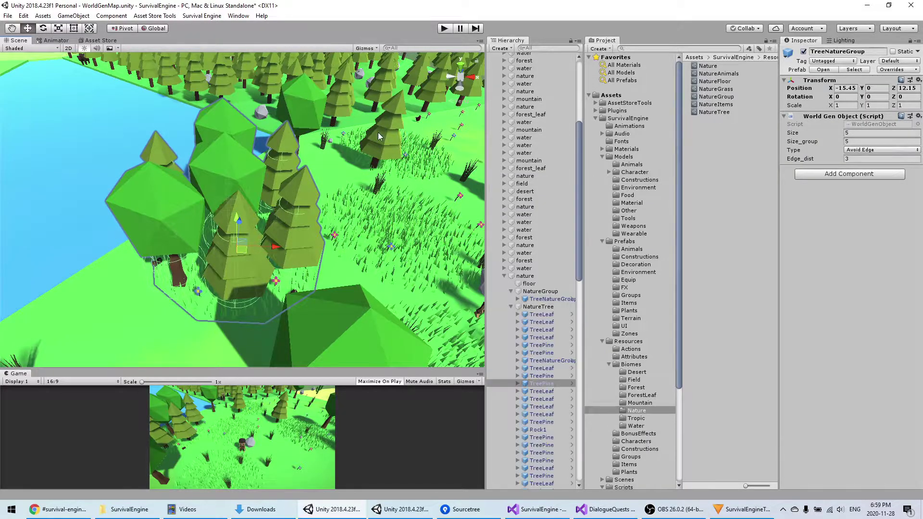
drag(919, 217, 921, 428)
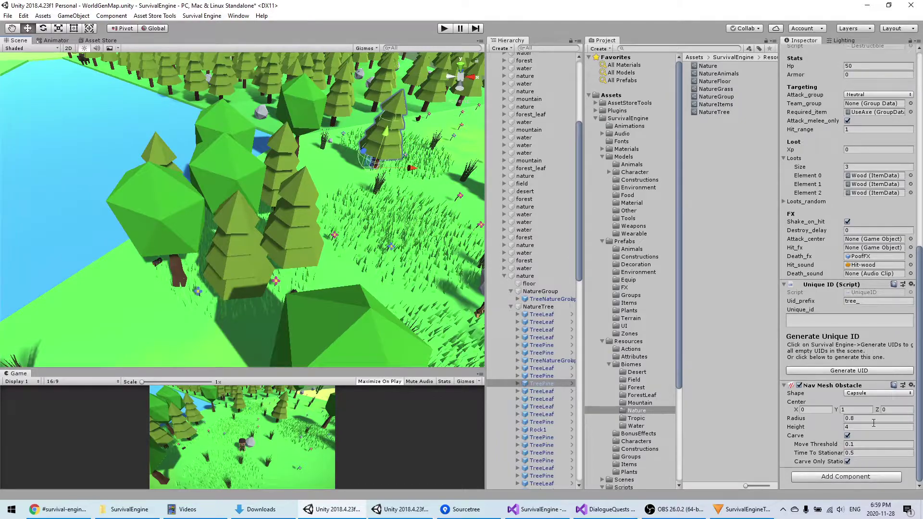
click(239, 237)
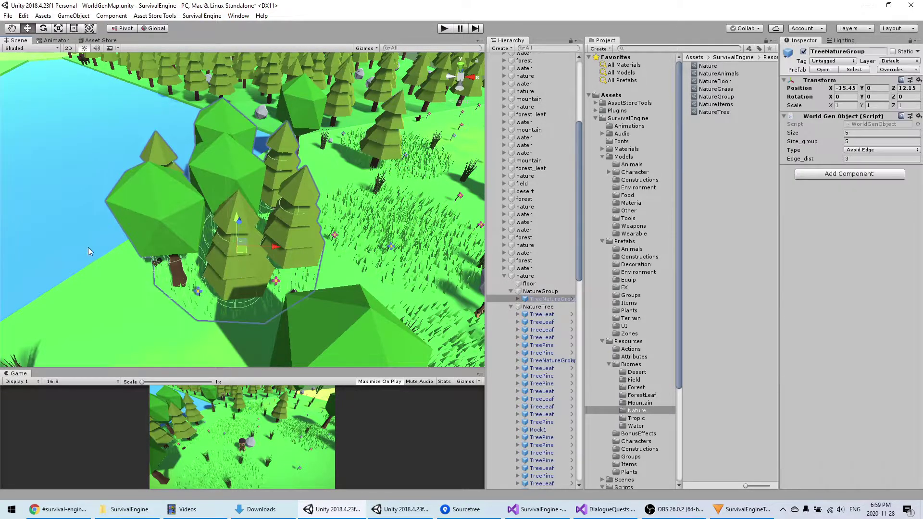
middle_drag(88, 247, 95, 270)
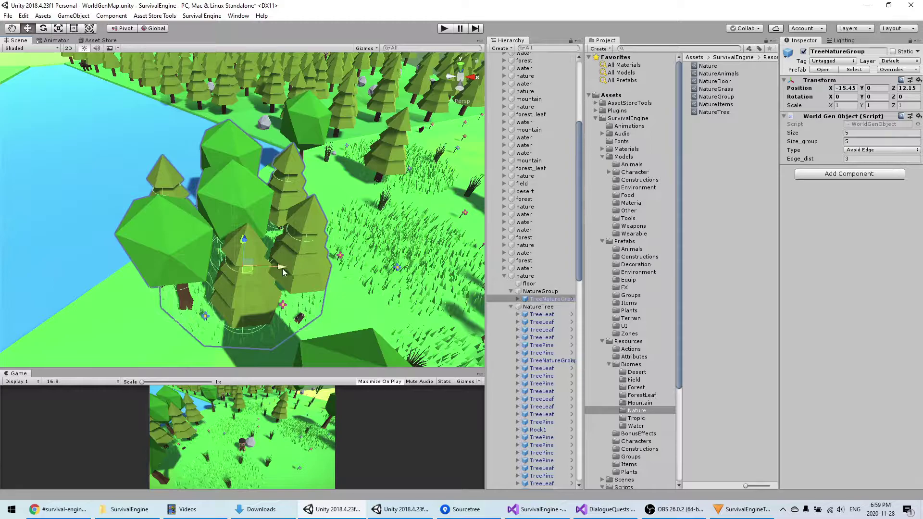
alt+drag(249, 240, 267, 269)
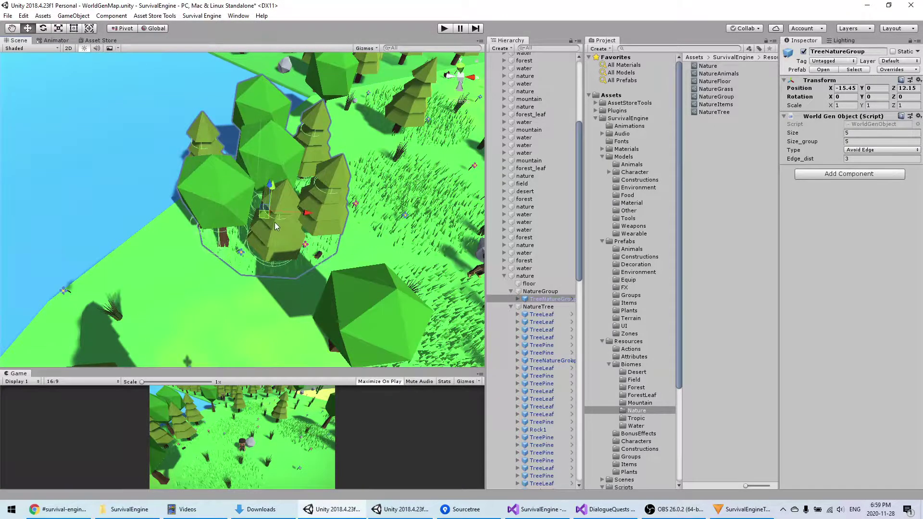
Step: Move the TreeNatureGroup cluster along the shore to X -16.6, Z 10.44
drag(264, 214, 244, 217)
middle_drag(145, 246, 192, 264)
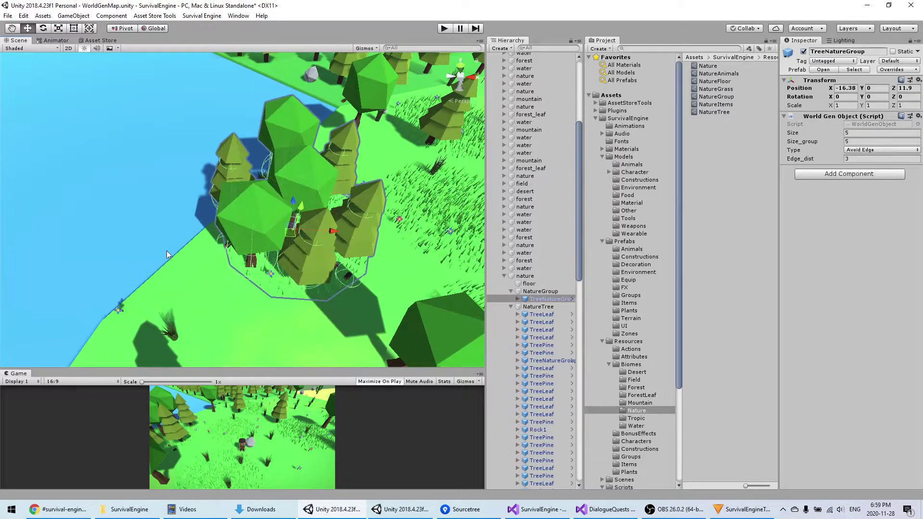
alt+drag(167, 254, 291, 223)
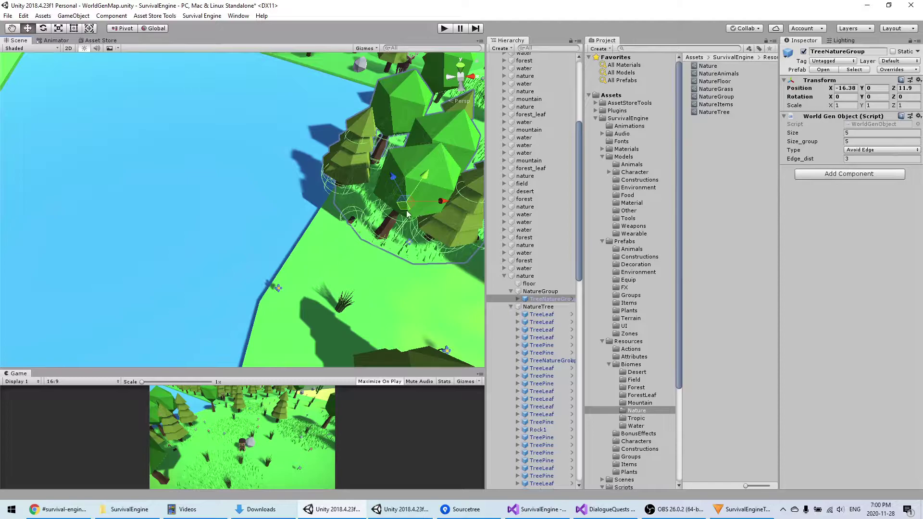
drag(406, 211, 303, 205)
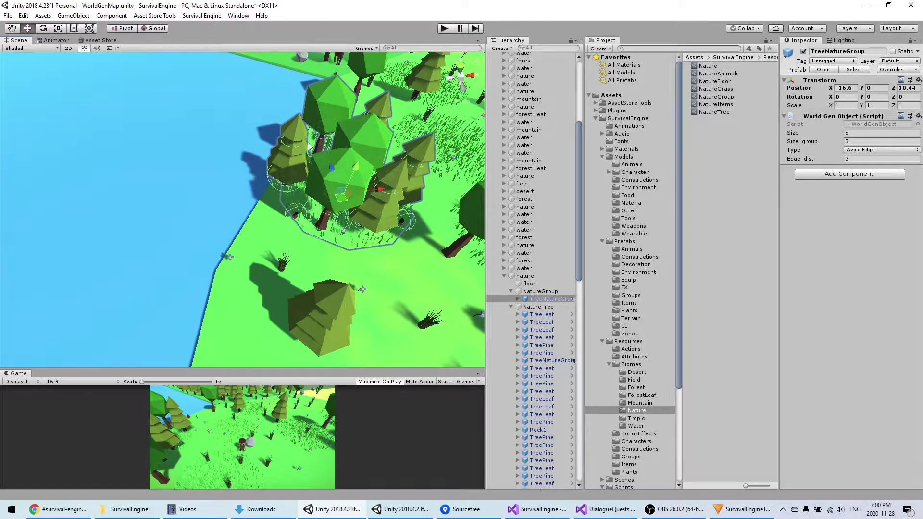
scroll(269, 159, down, 2)
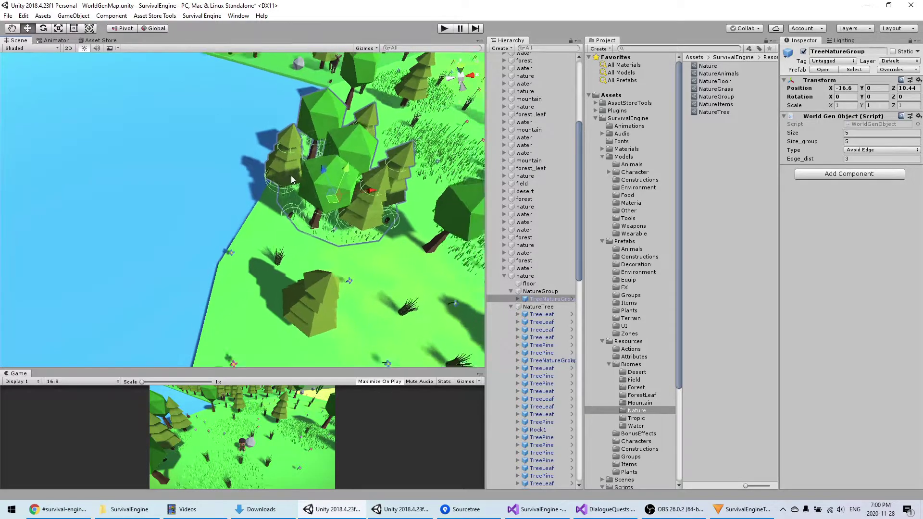
Step: Move the TreeNatureGroup cluster partly over the water to X -21.62, Z 9.8 and set its Edge_dist to 0
right_drag(346, 207, 333, 240)
drag(333, 211, 271, 222)
click(855, 158)
text(0)
key(Return)
middle_drag(272, 221, 321, 200)
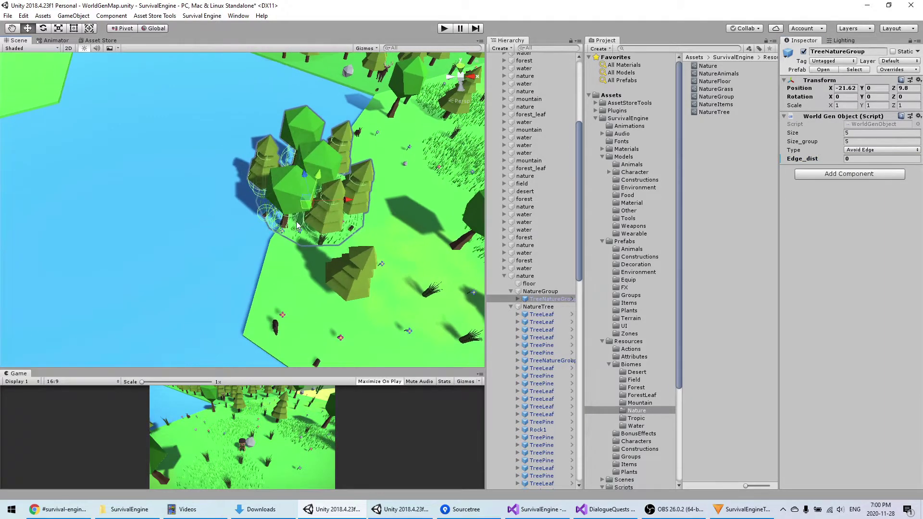
right_drag(288, 212, 323, 232)
middle_drag(262, 233, 306, 244)
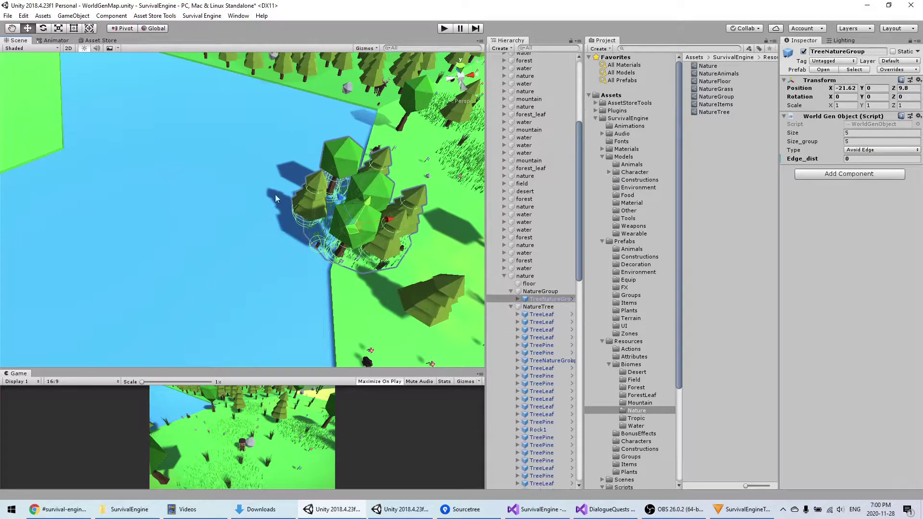
alt+drag(258, 203, 308, 199)
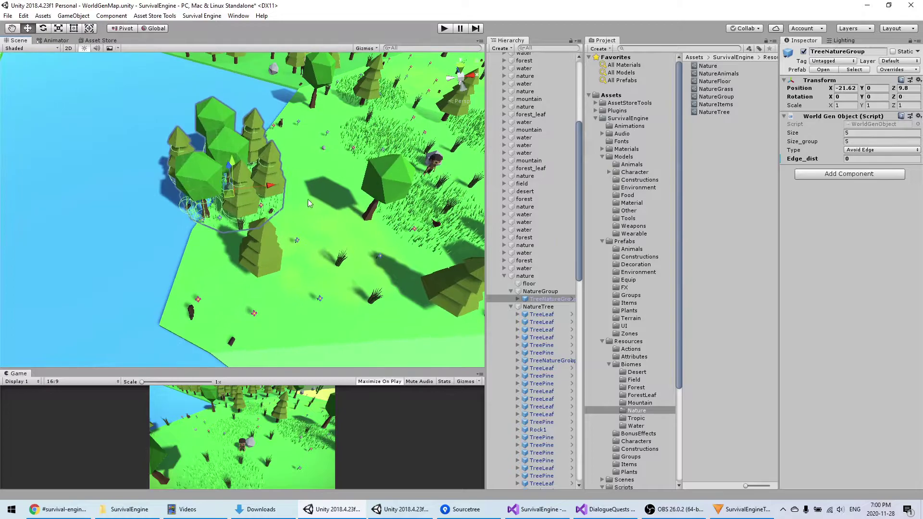
Step: Set the TreeNatureGroup's Edge_dist to 3 and move the cluster back onto land at about X -18.11, Z 9.04
click(855, 158)
text(3)
key(Return)
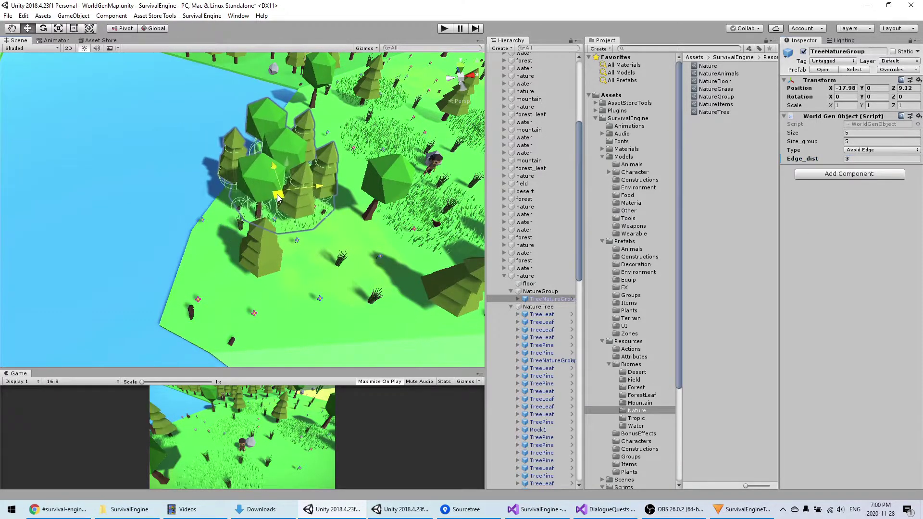
alt+drag(372, 241, 293, 269)
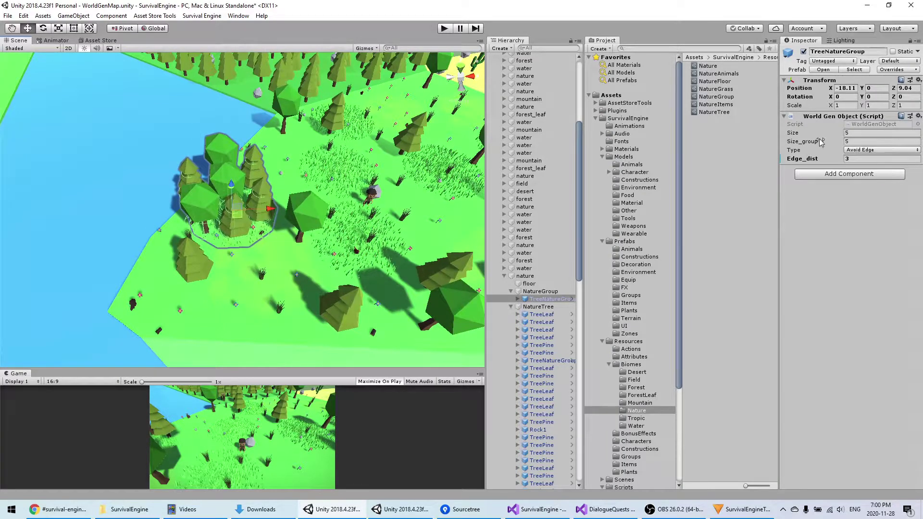
Step: Review the TreeNatureGroup's Size and Size_group against the surrounding trees and nudge the cluster to X -18.06, Z 9.05
click(866, 134)
right_drag(267, 248, 234, 235)
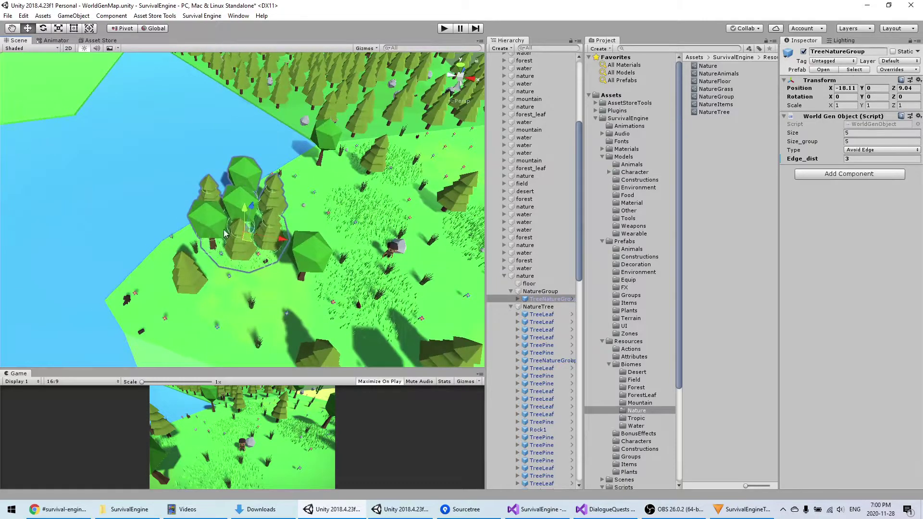
middle_drag(351, 298, 261, 241)
scroll(261, 242, down, 3)
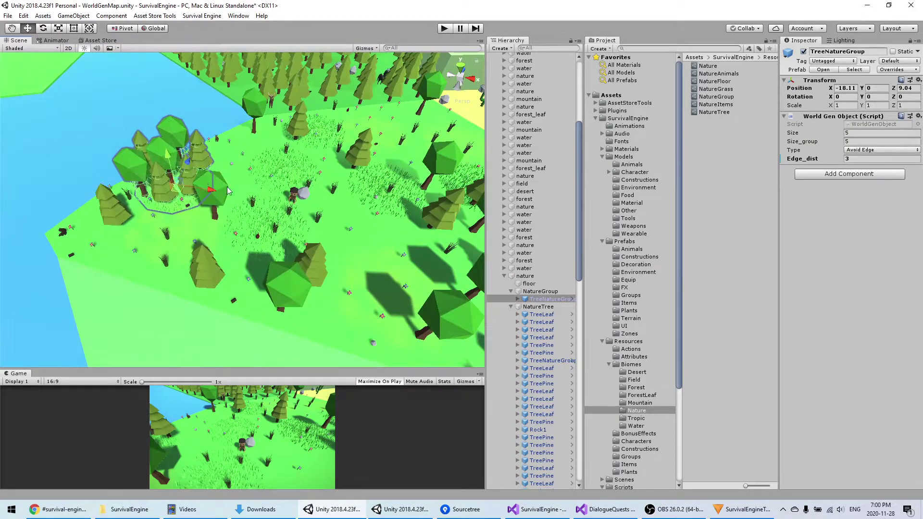
middle_drag(228, 189, 271, 211)
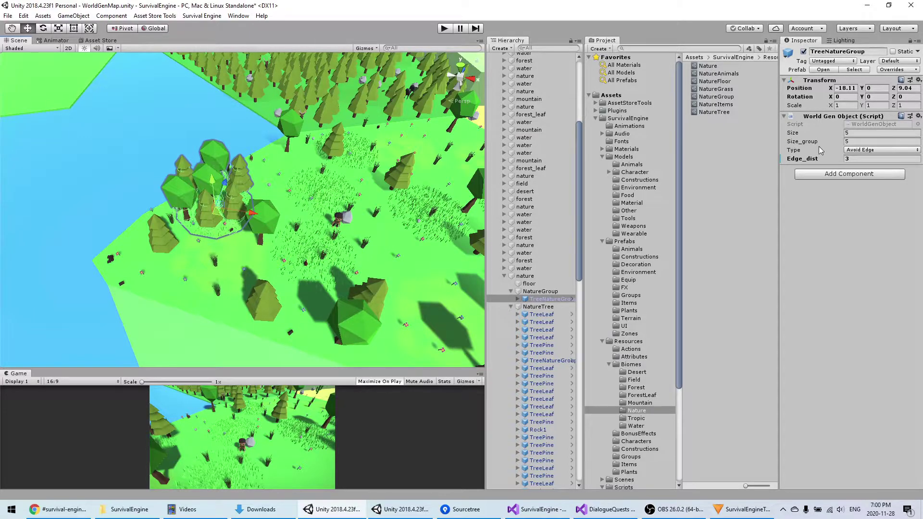
drag(217, 210, 219, 209)
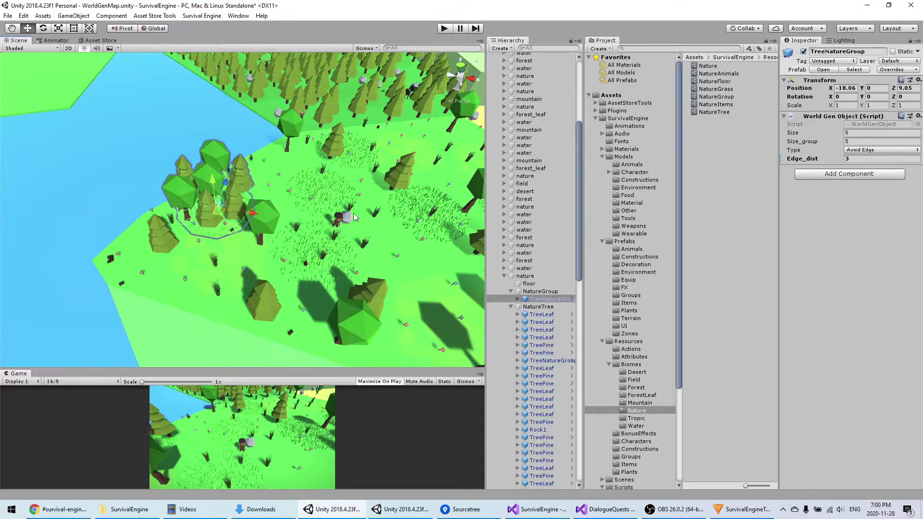
key(f)
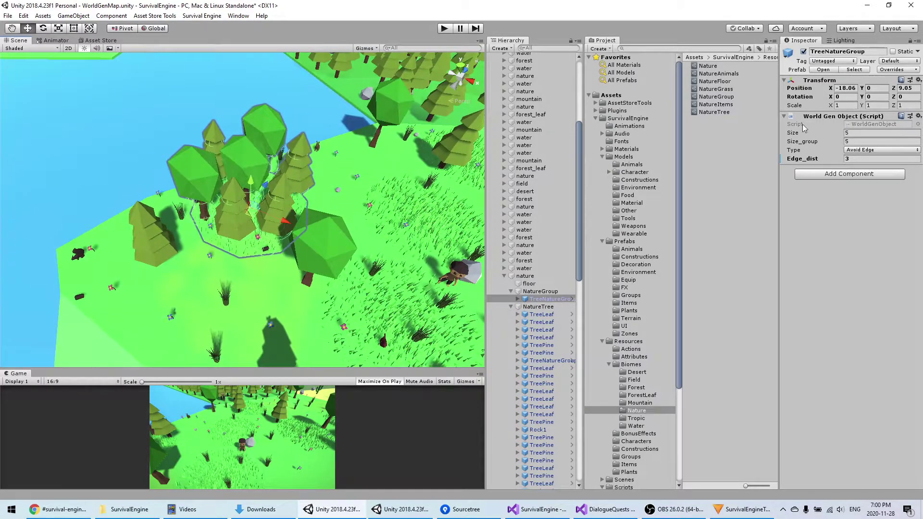
Step: Inspect the single TreePine next to the cluster up close and return to the TreeNatureGroup's World Gen Object settings
click(161, 242)
key(f)
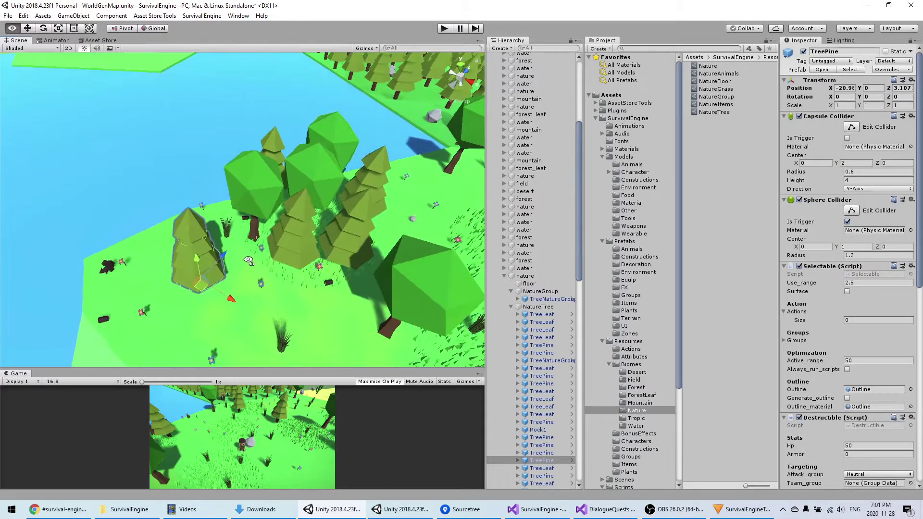
scroll(275, 192, up, 5)
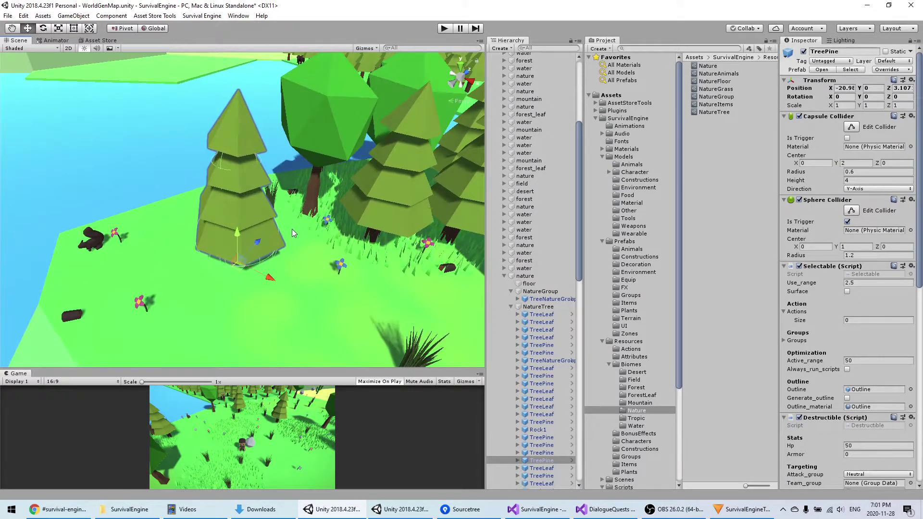
scroll(313, 261, down, 5)
right_drag(312, 261, 214, 240)
alt+drag(215, 243, 249, 242)
click(249, 242)
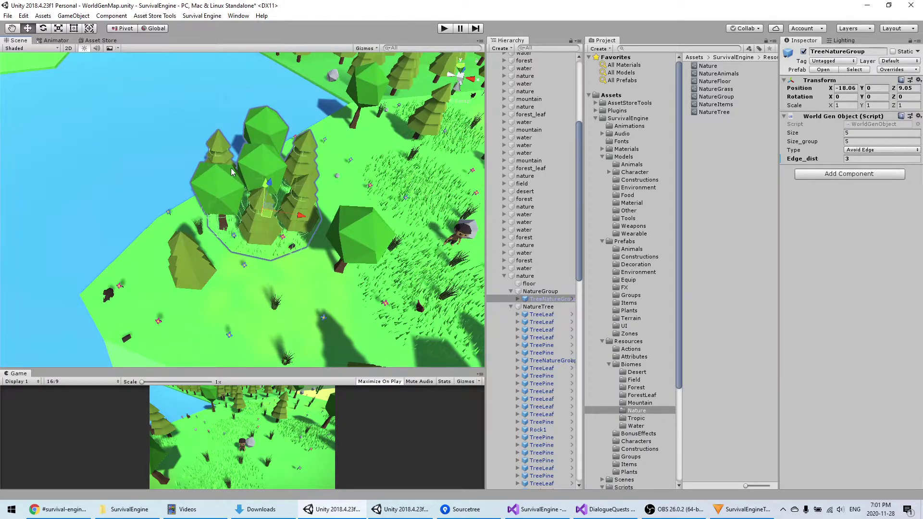
scroll(304, 220, down, 3)
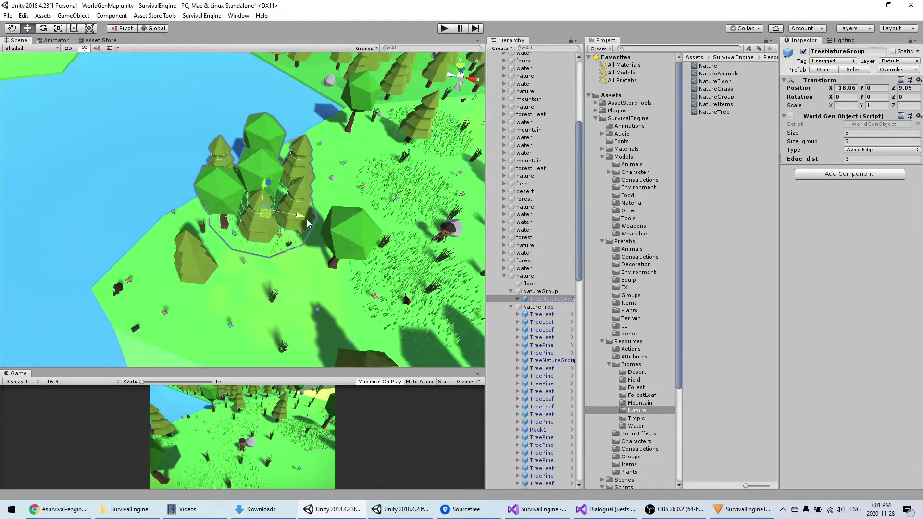
right_drag(304, 220, 338, 212)
middle_drag(339, 212, 144, 264)
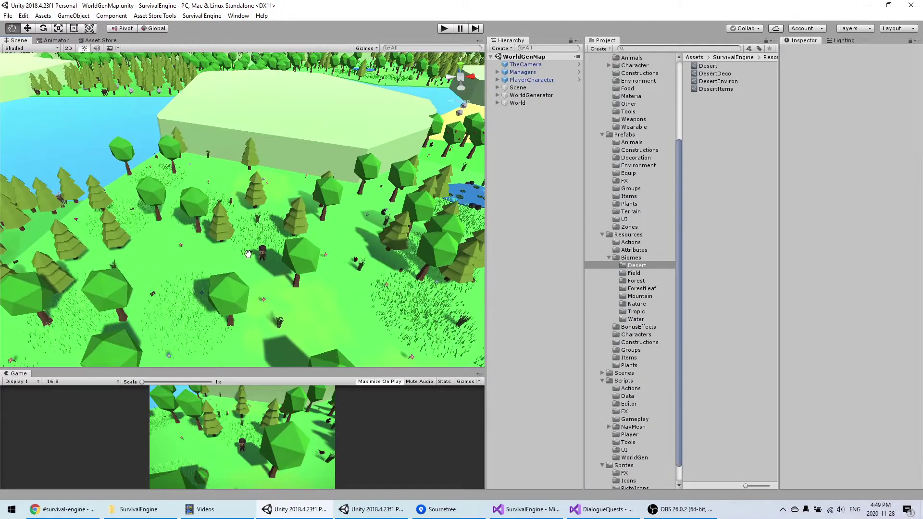
right_drag(250, 243, 254, 248)
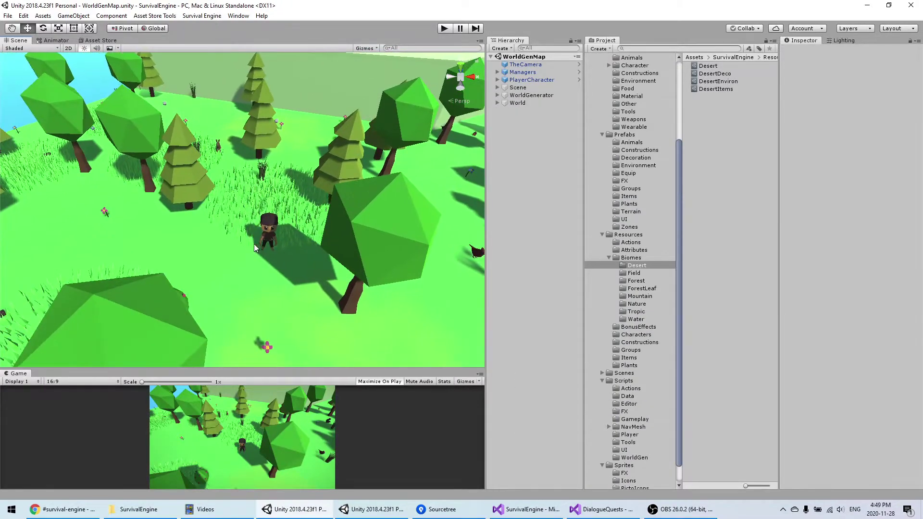